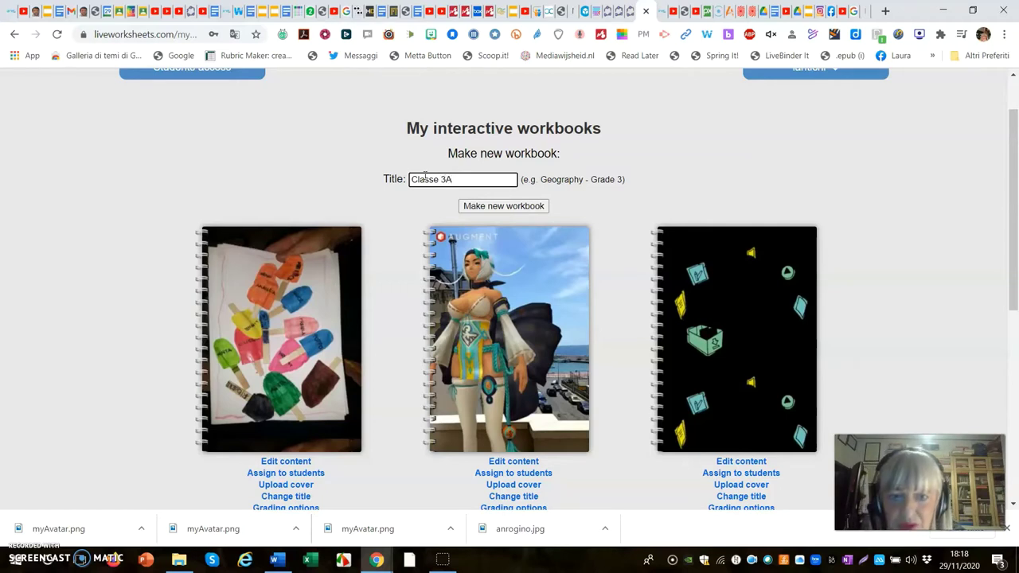
# Step: Create a new interactive workbook with the title Classe 3A
pyautogui.click(519, 209)
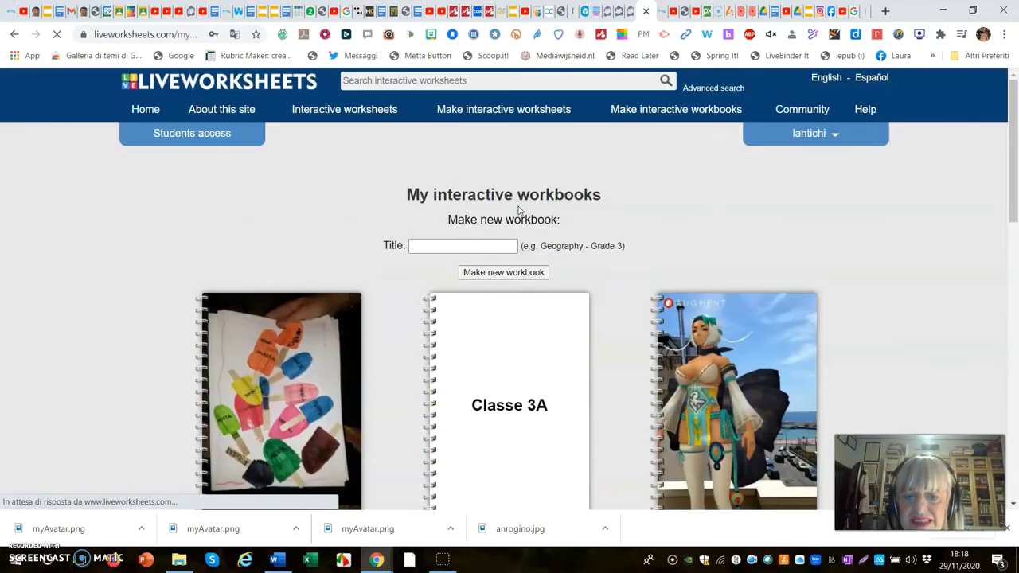
pyautogui.click(519, 379)
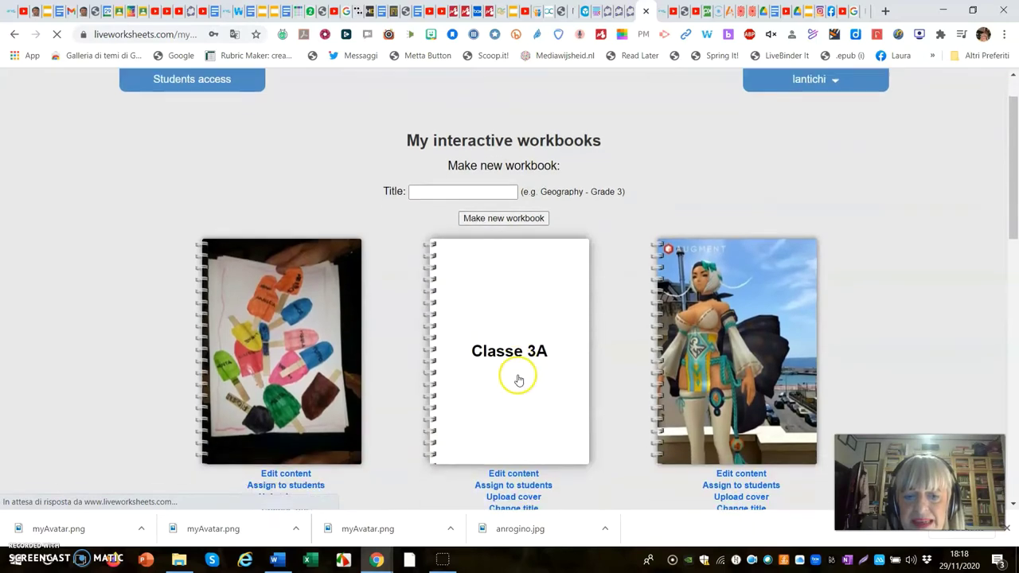
pyautogui.scroll(-1, 518, 379)
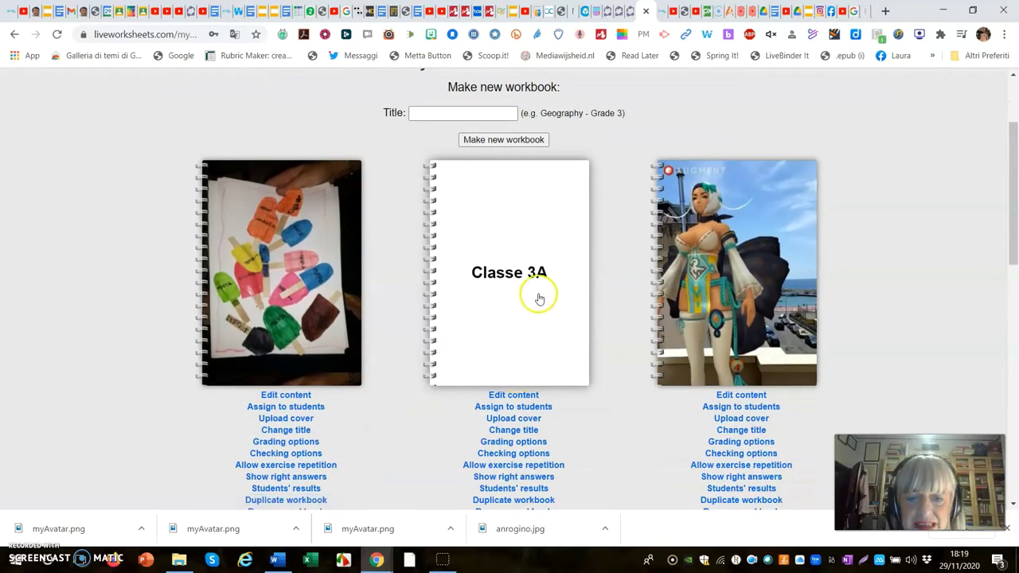
pyautogui.scroll(-1, 521, 333)
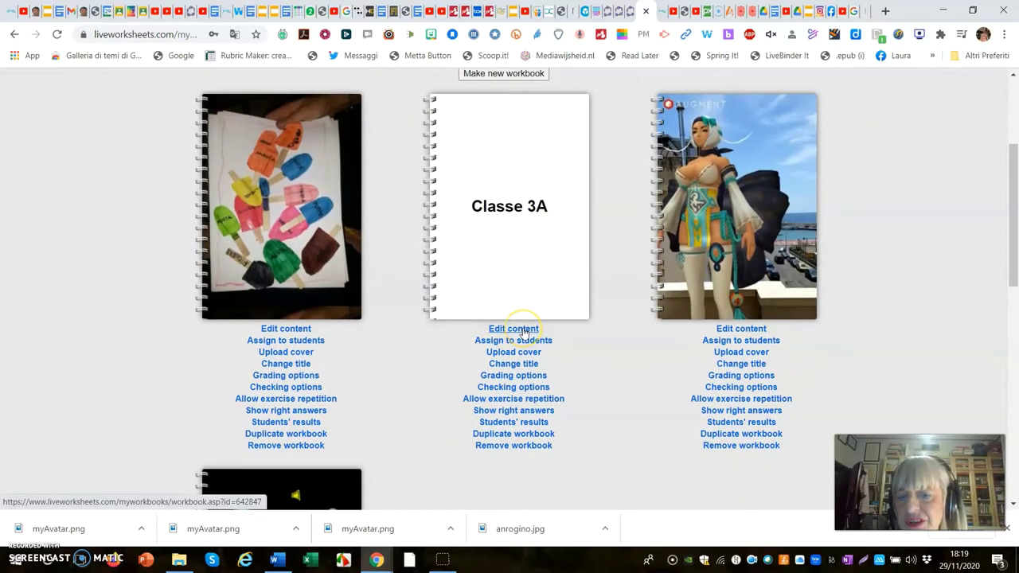
# Step: Upload the narrow yellow street photo starting with 21106744 from immagini > agosto 2017 as the cover of the Classe 3A workbook
pyautogui.click(516, 344)
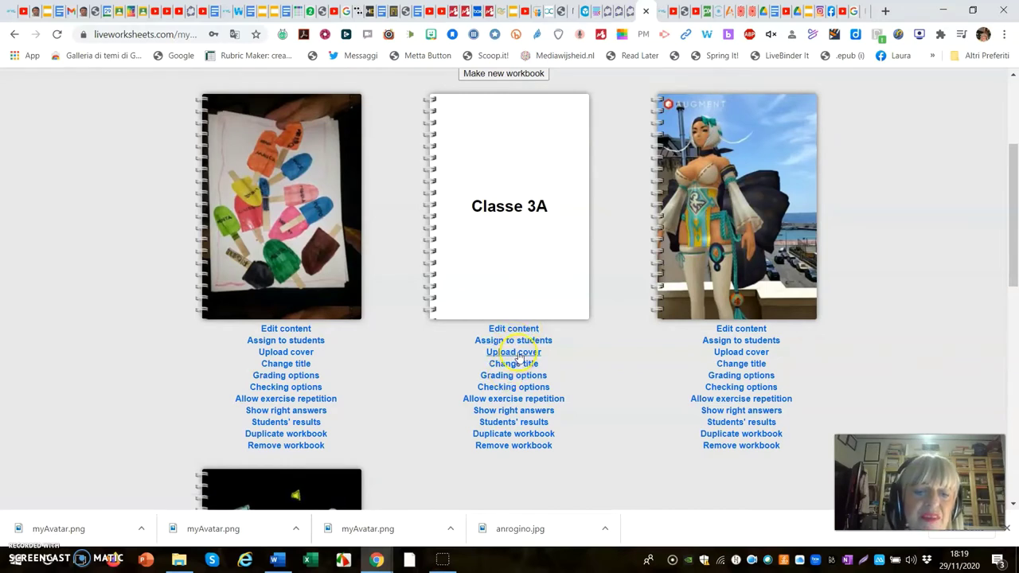
pyautogui.click(516, 352)
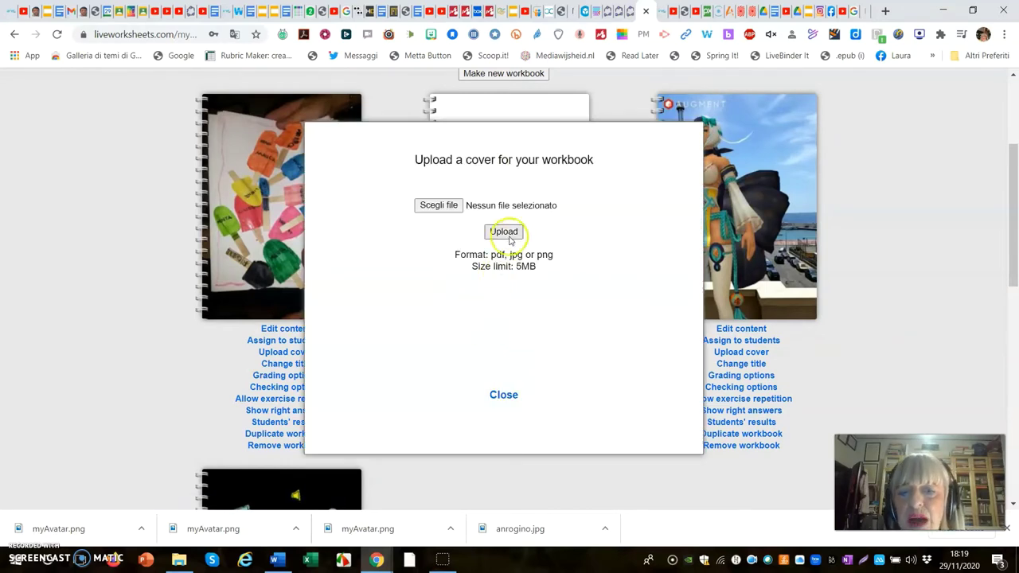
pyautogui.click(437, 205)
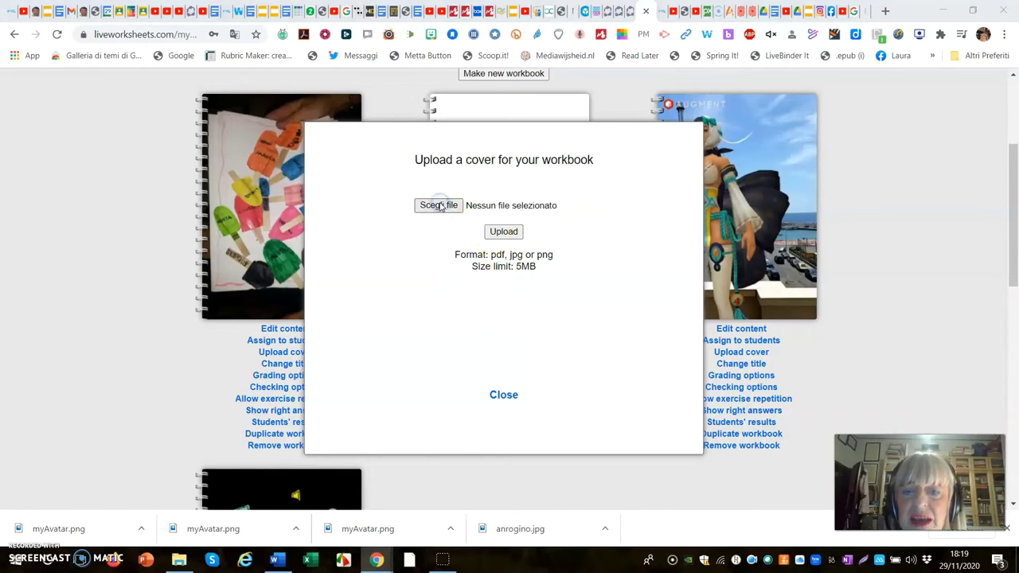
pyautogui.click(118, 31)
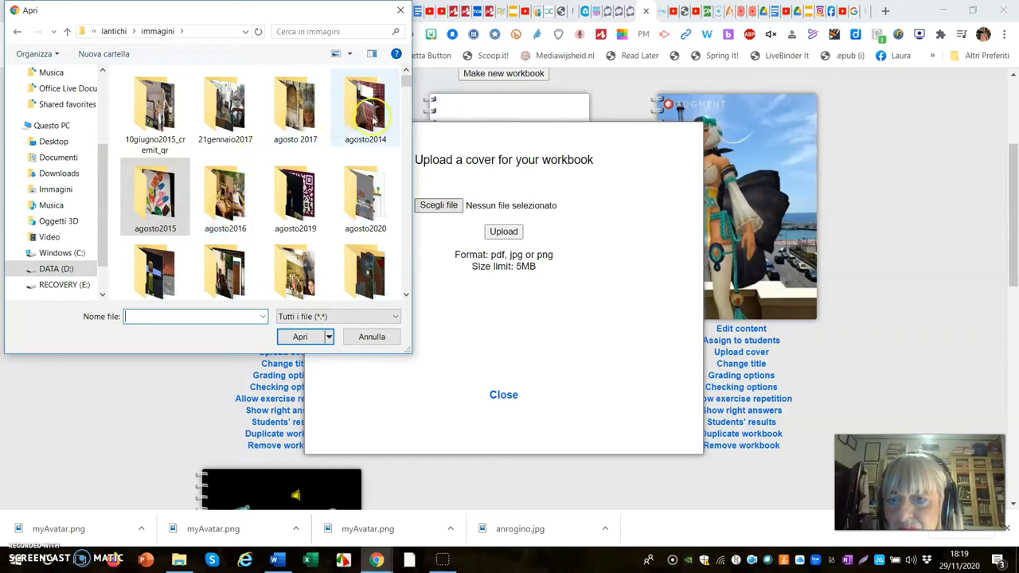
pyautogui.doubleClick(303, 118)
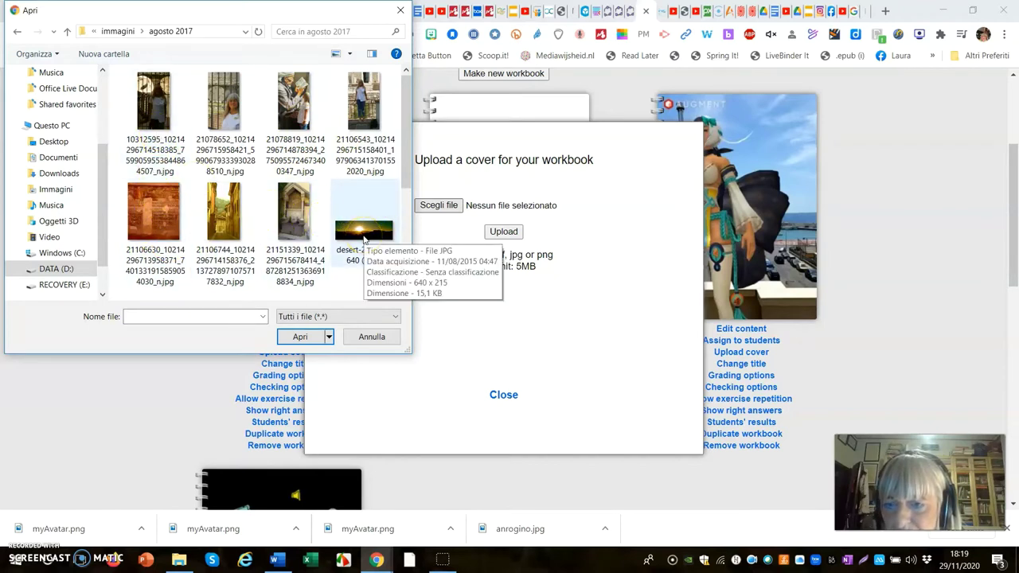
pyautogui.click(226, 229)
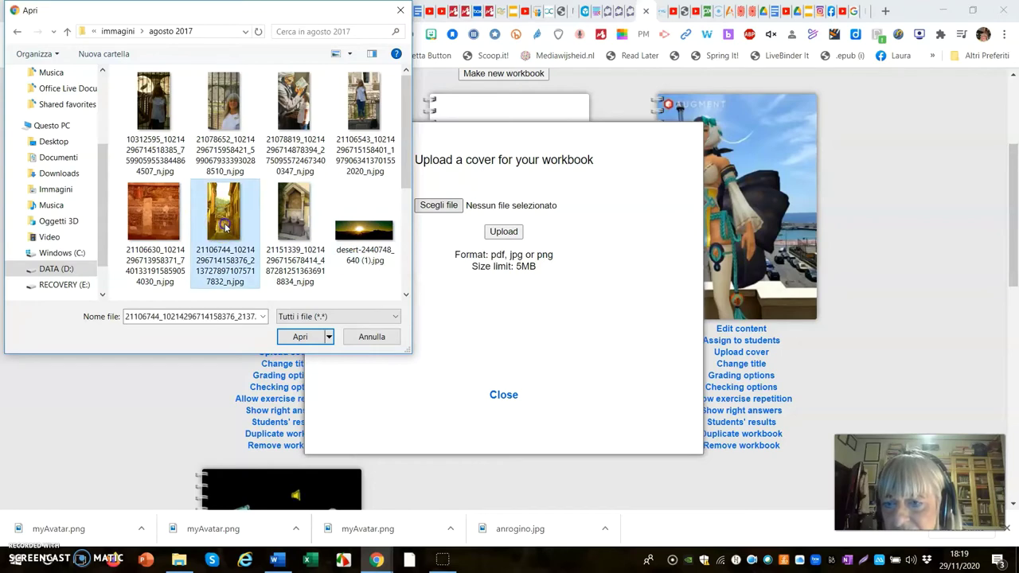
pyautogui.doubleClick(226, 229)
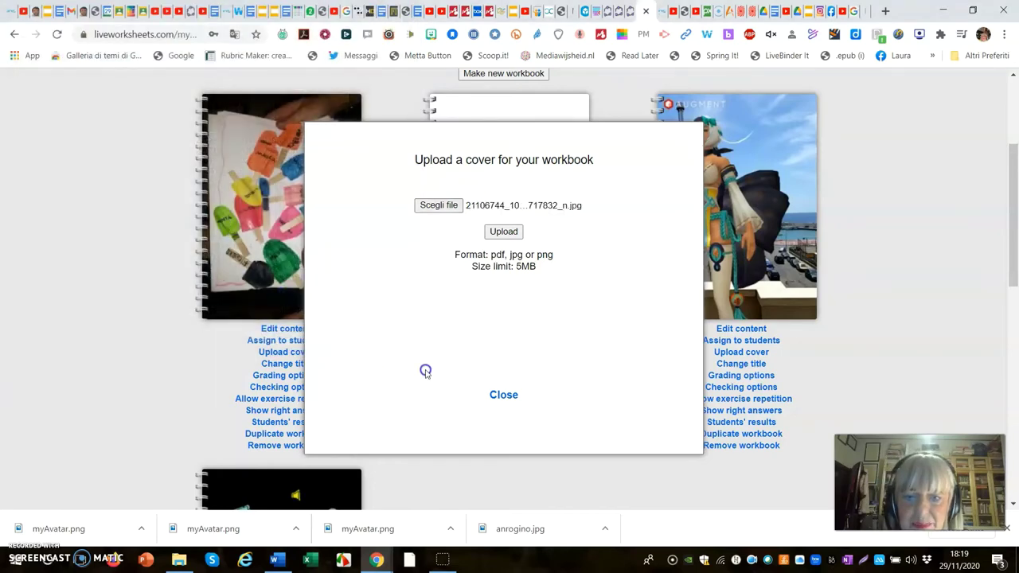
pyautogui.click(497, 232)
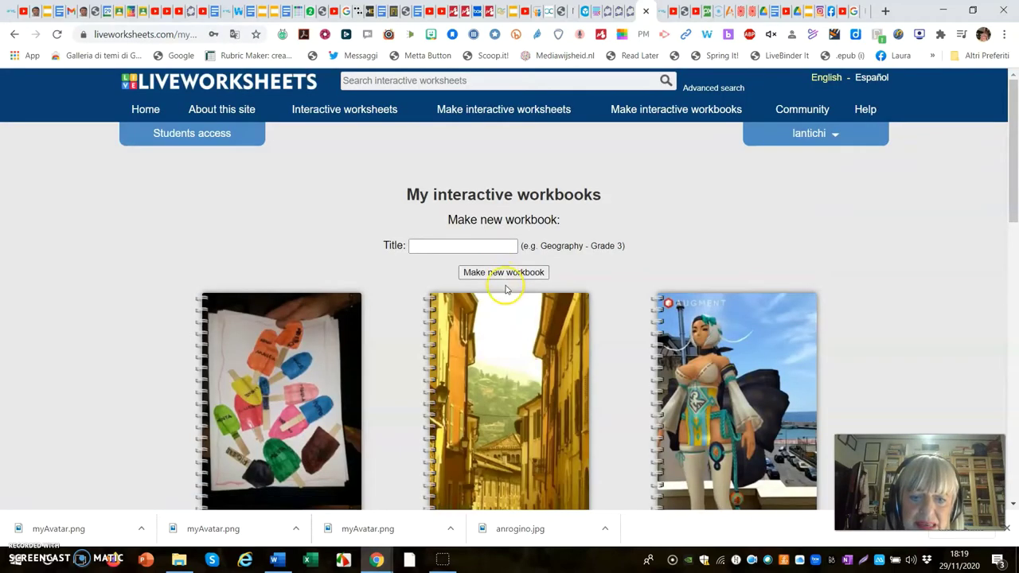
pyautogui.scroll(-3, 585, 351)
pyautogui.scroll(1, 593, 350)
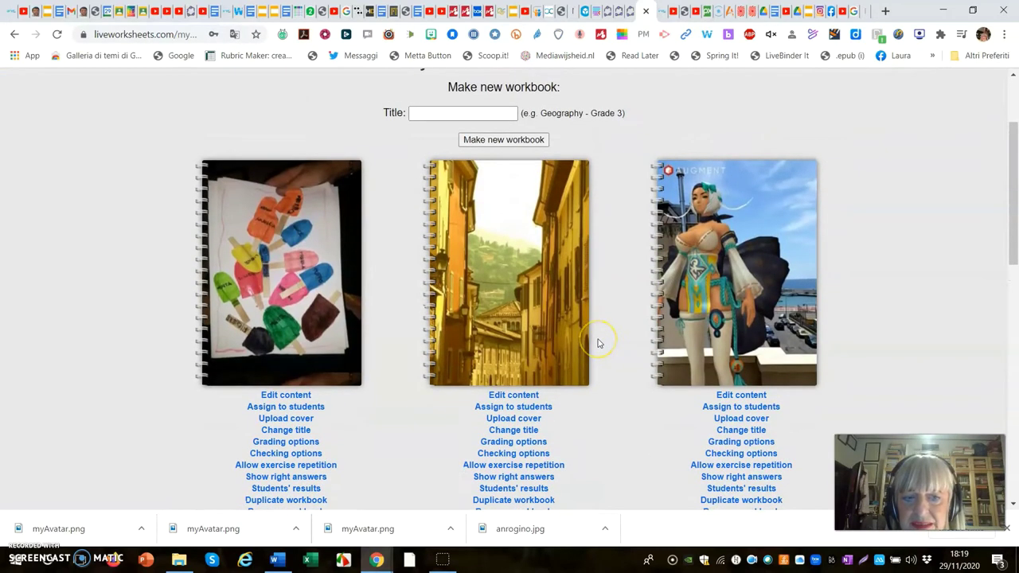
# Step: View the options for making interactive workbooks and open the Community page
pyautogui.scroll(1, 600, 344)
pyautogui.scroll(1, 599, 340)
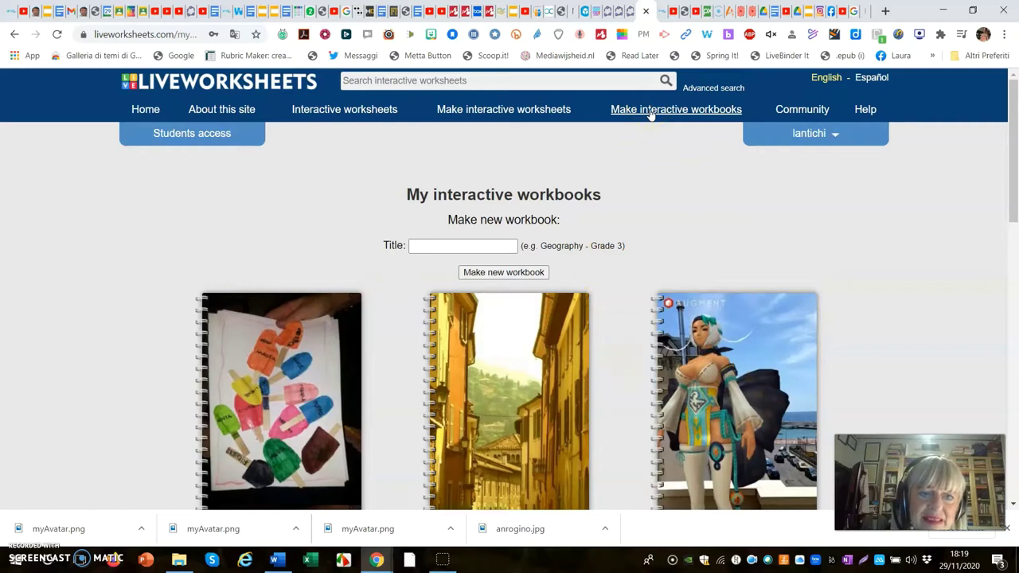
pyautogui.moveTo(650, 114)
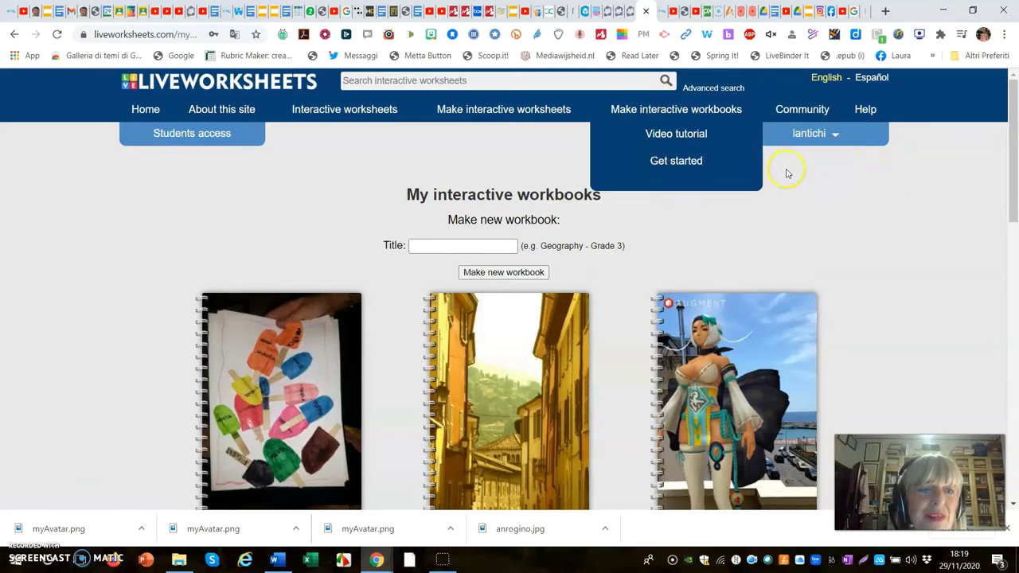
pyautogui.click(814, 105)
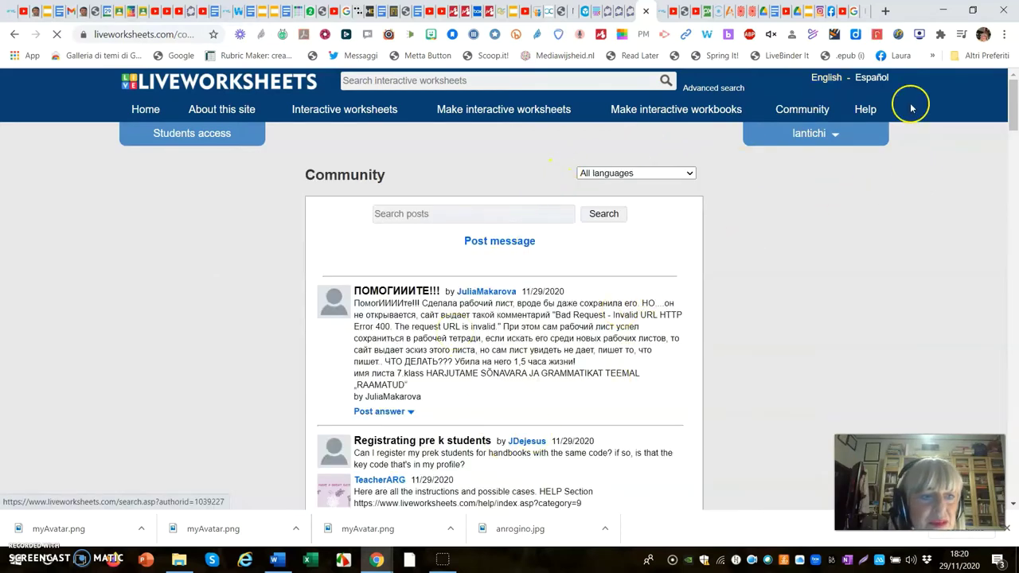
# Step: Go to My students and view the form for adding students to the group classe 3A
pyautogui.click(833, 137)
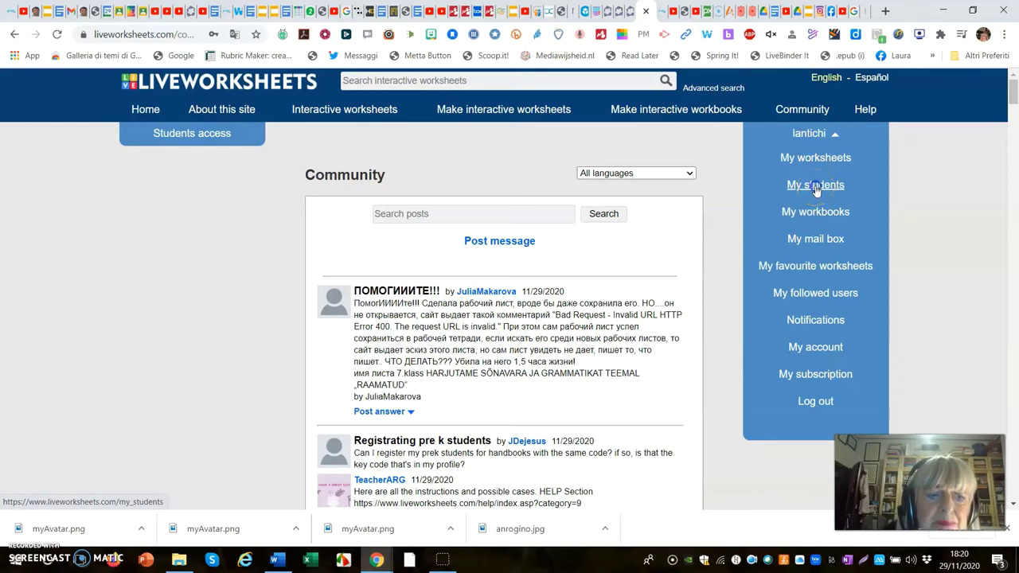
pyautogui.click(816, 188)
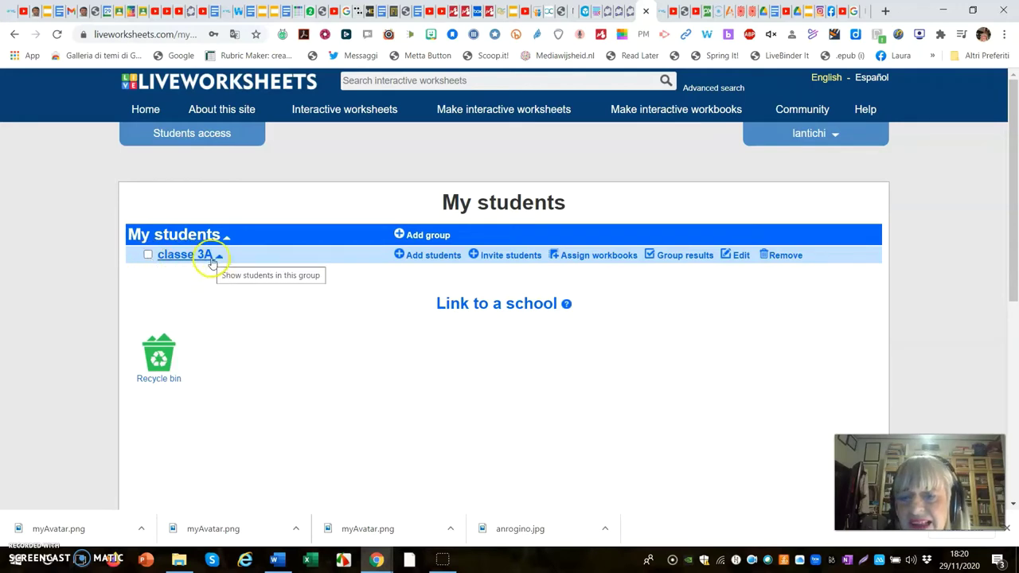
pyautogui.click(427, 256)
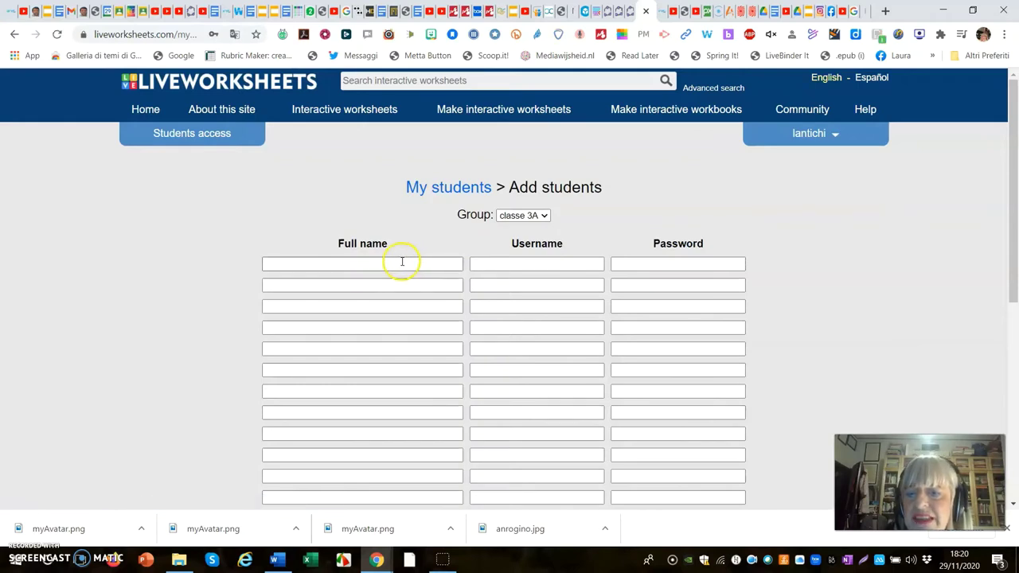
pyautogui.click(557, 269)
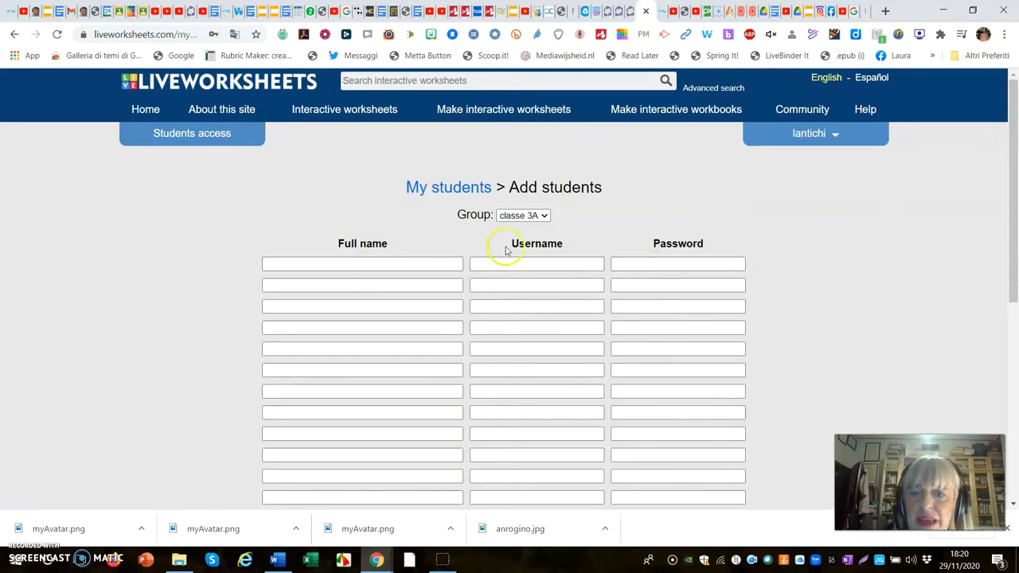
# Step: Return to My students, view the student invitation for the group classe 3A, and close it
pyautogui.click(835, 134)
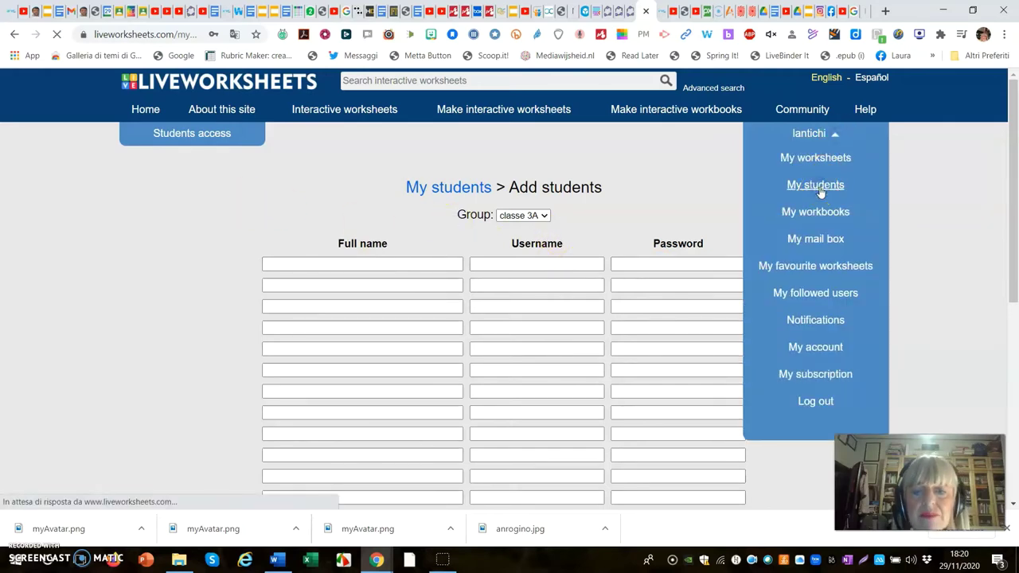
pyautogui.click(818, 189)
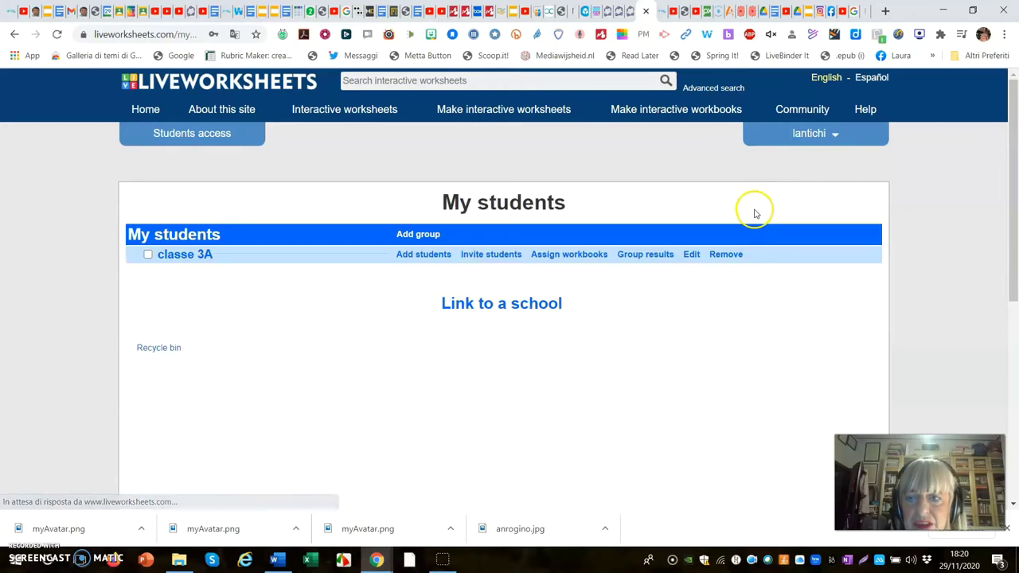
pyautogui.click(499, 257)
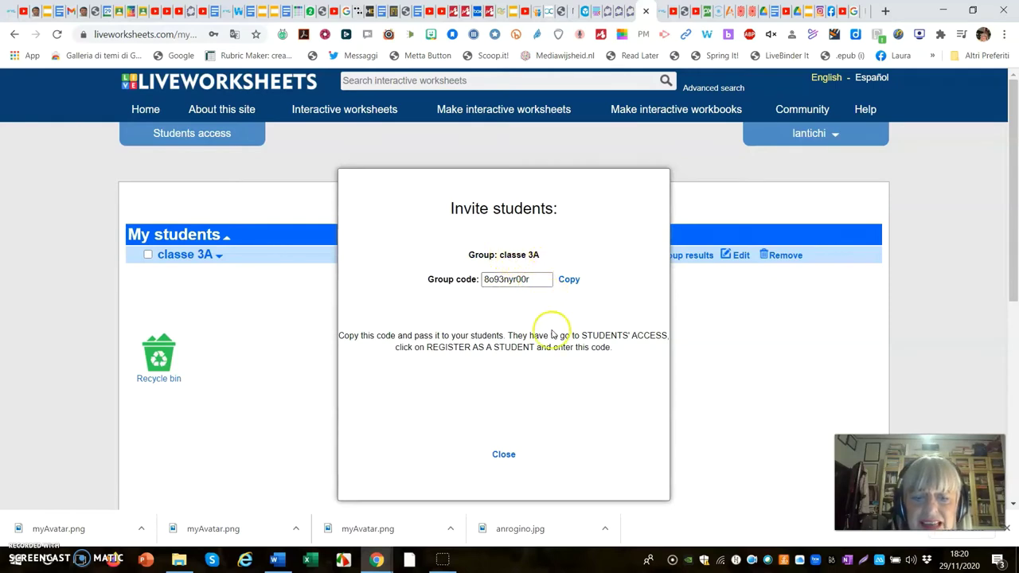
pyautogui.click(507, 454)
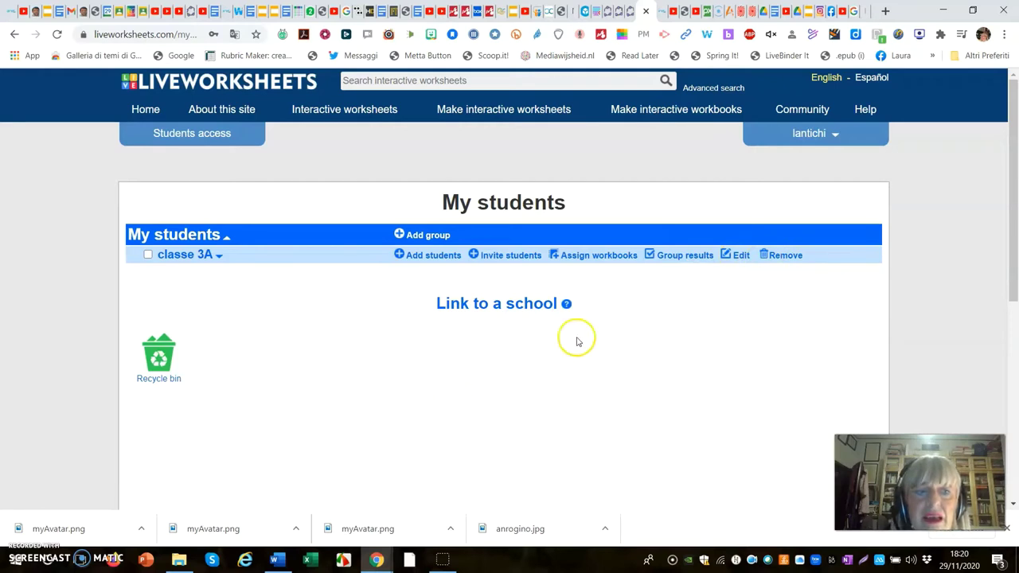
pyautogui.click(841, 137)
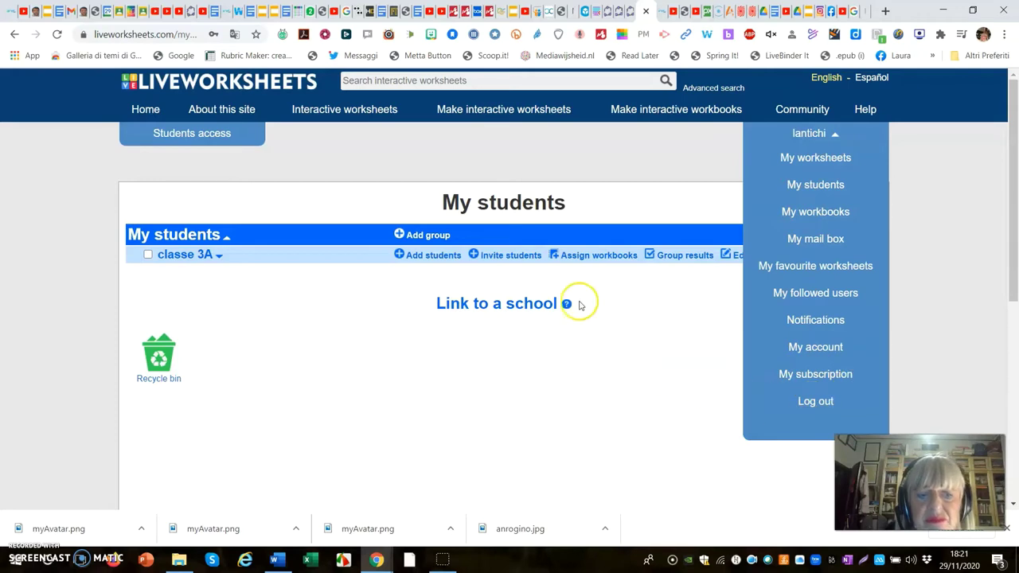
pyautogui.click(416, 482)
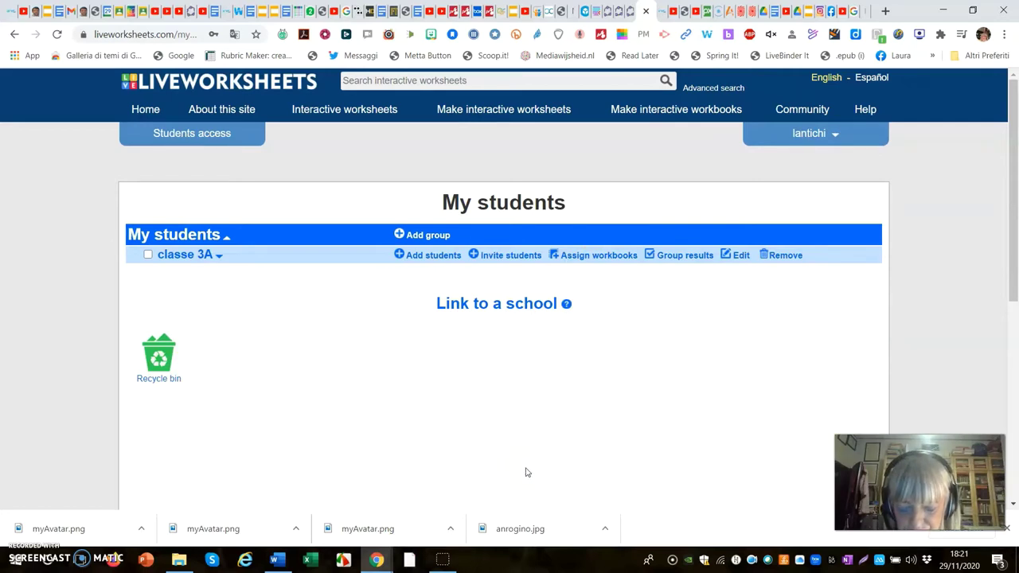
pyautogui.click(361, 455)
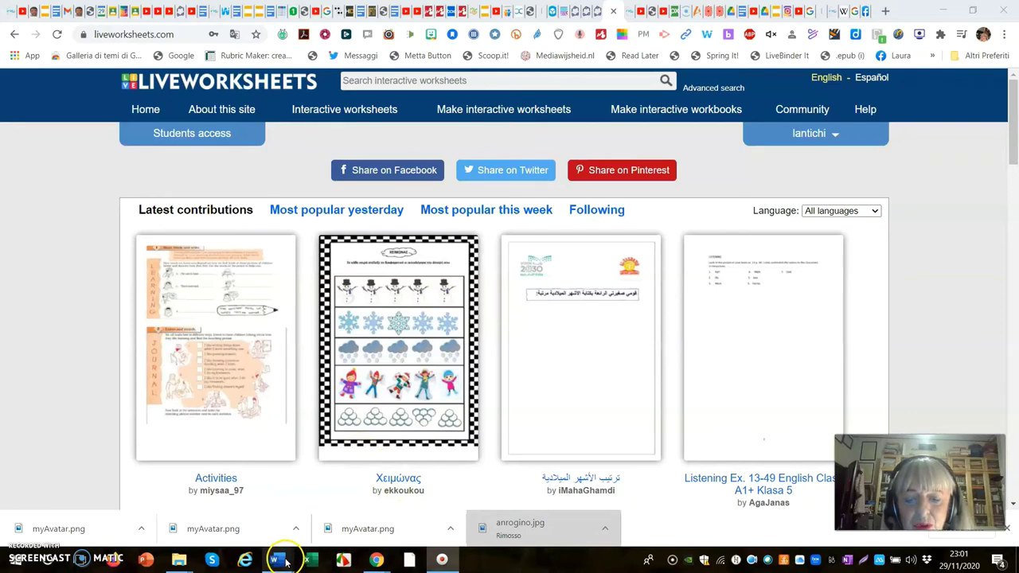
# Step: Switch to Platone.docx in Word and examine its fill-in, word-dragging and philosopher-matching exercises through to the end
pyautogui.moveTo(285, 561)
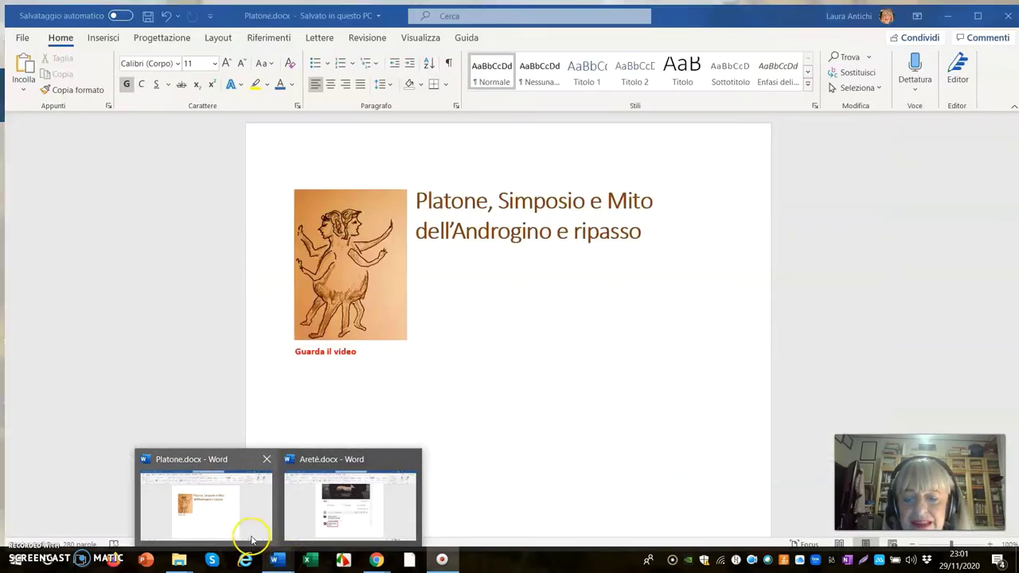
pyautogui.click(220, 512)
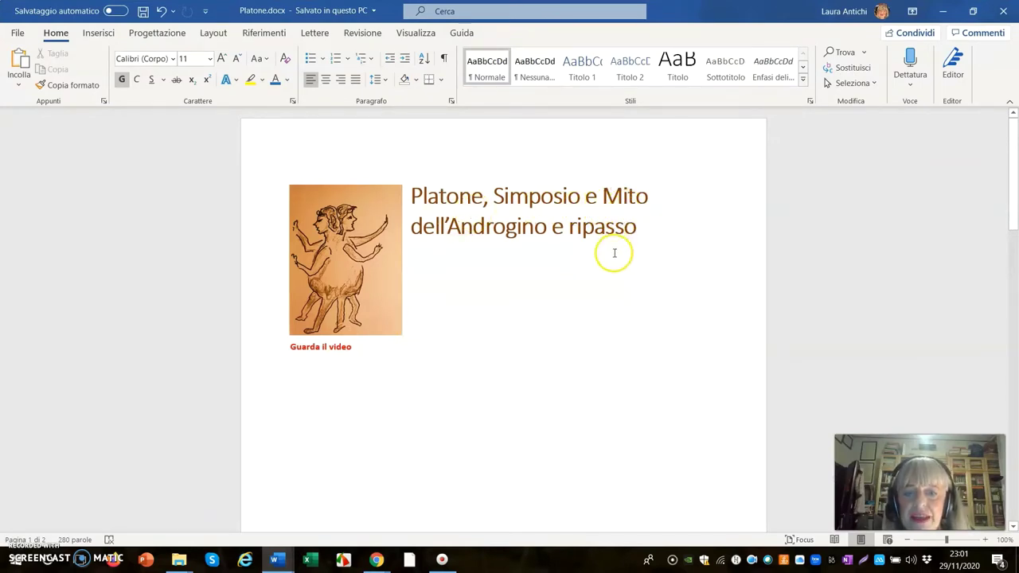
pyautogui.scroll(-1, 611, 266)
pyautogui.scroll(-1, 610, 266)
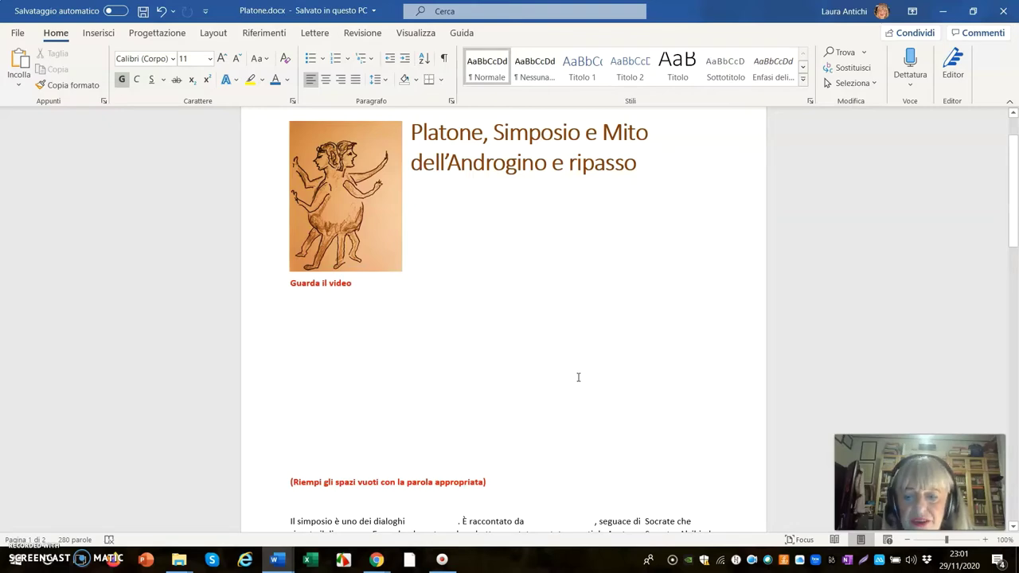
pyautogui.scroll(-2, 579, 376)
pyautogui.scroll(-3, 578, 374)
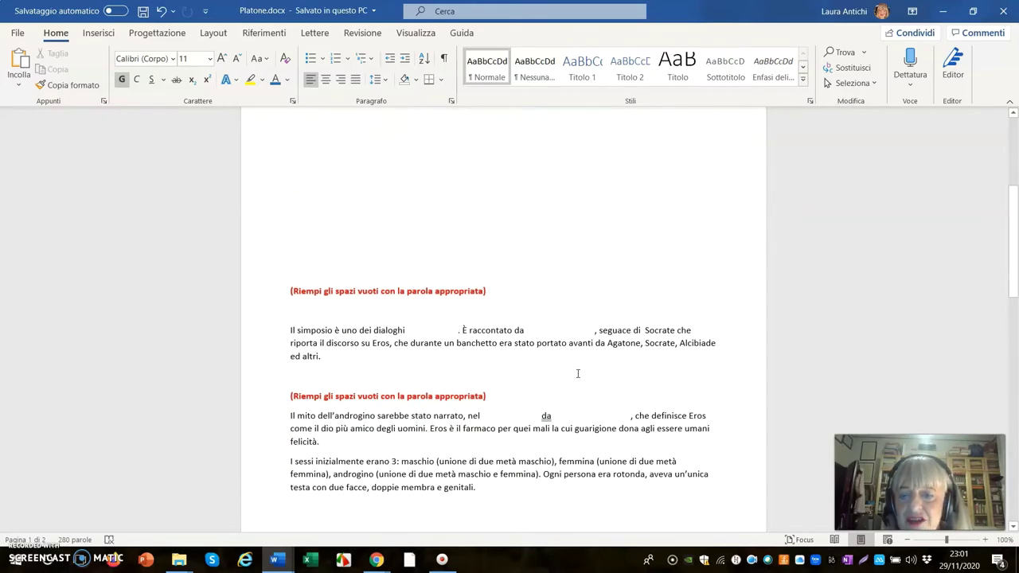
pyautogui.click(299, 289)
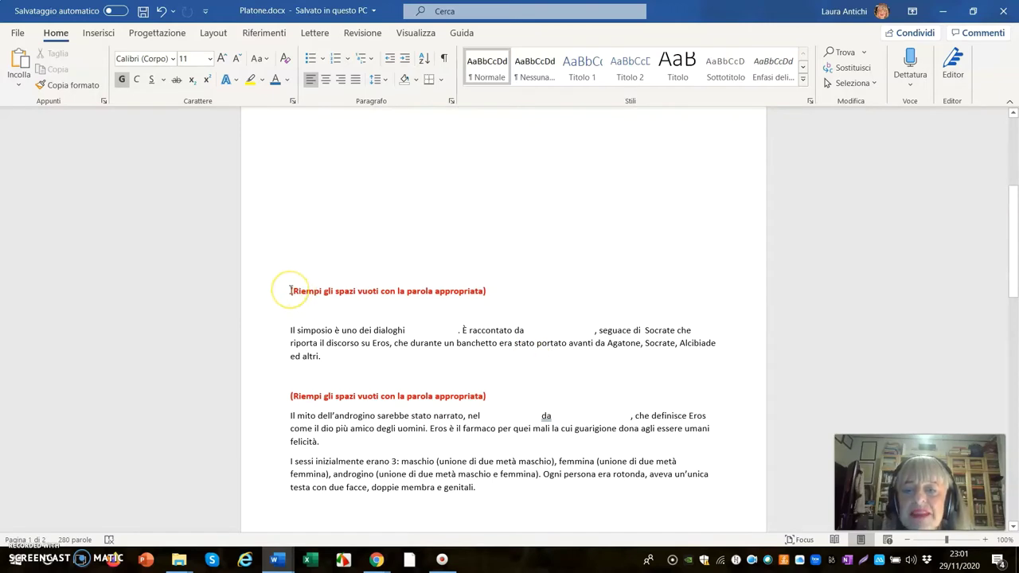
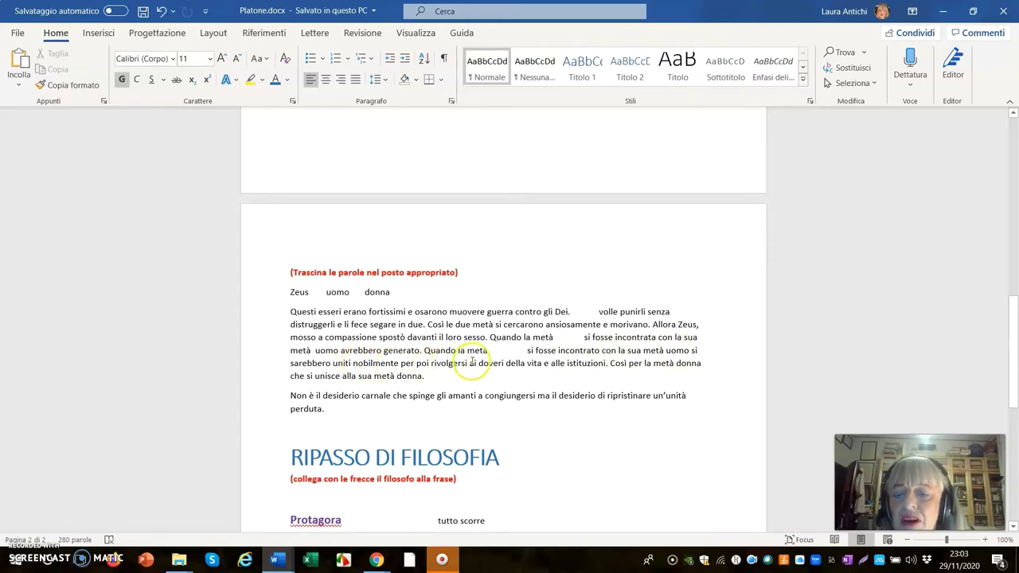
pyautogui.scroll(-2, 449, 371)
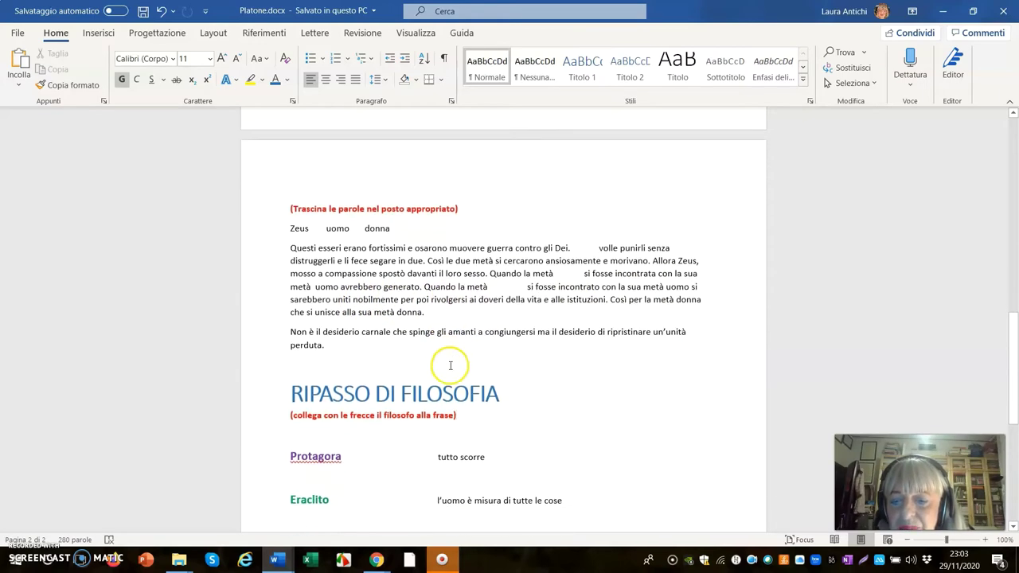
pyautogui.scroll(-2, 450, 364)
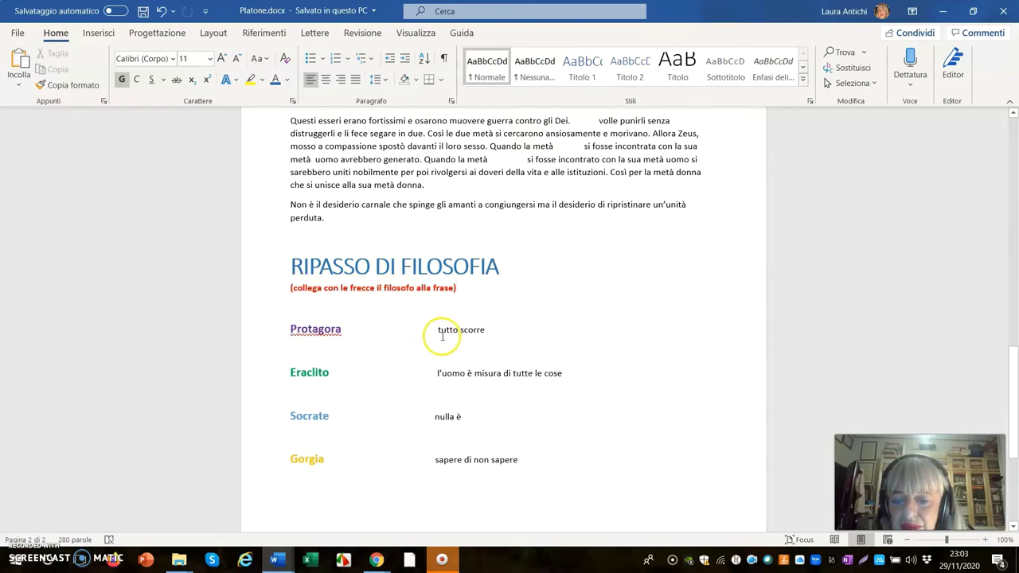
# Step: Return to the title page of Platone.docx, switch to Liveworksheets in the browser, and start making an interactive worksheet
pyautogui.scroll(-3, 438, 335)
pyautogui.scroll(7, 443, 336)
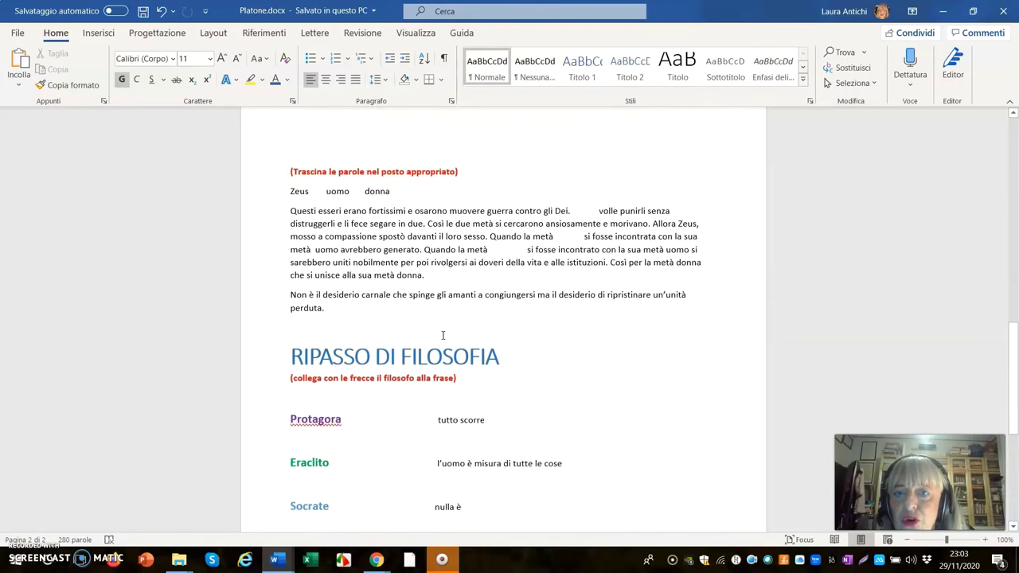
pyautogui.scroll(12, 443, 337)
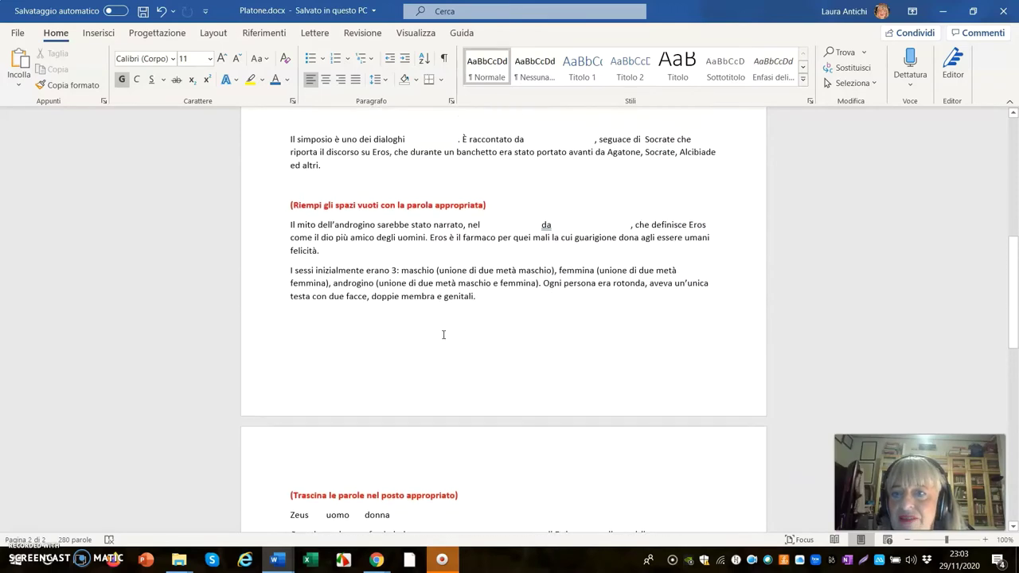
pyautogui.scroll(10, 444, 334)
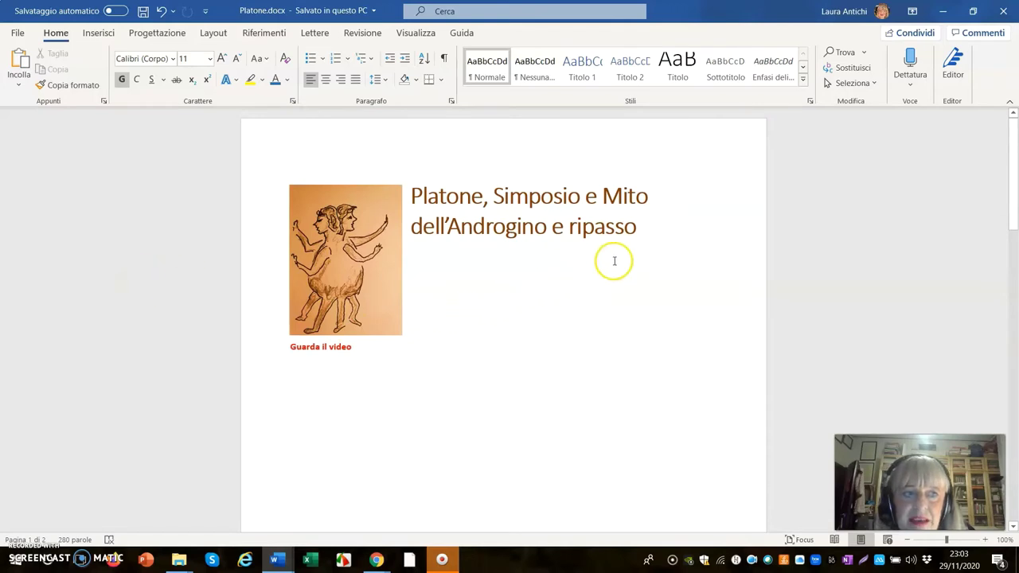
pyautogui.click(945, 11)
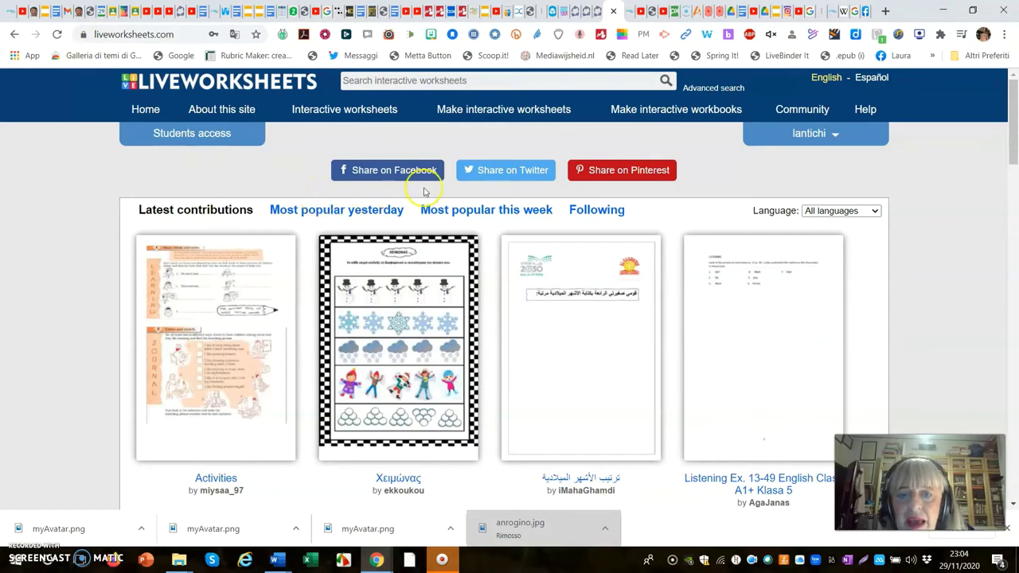
pyautogui.click(468, 112)
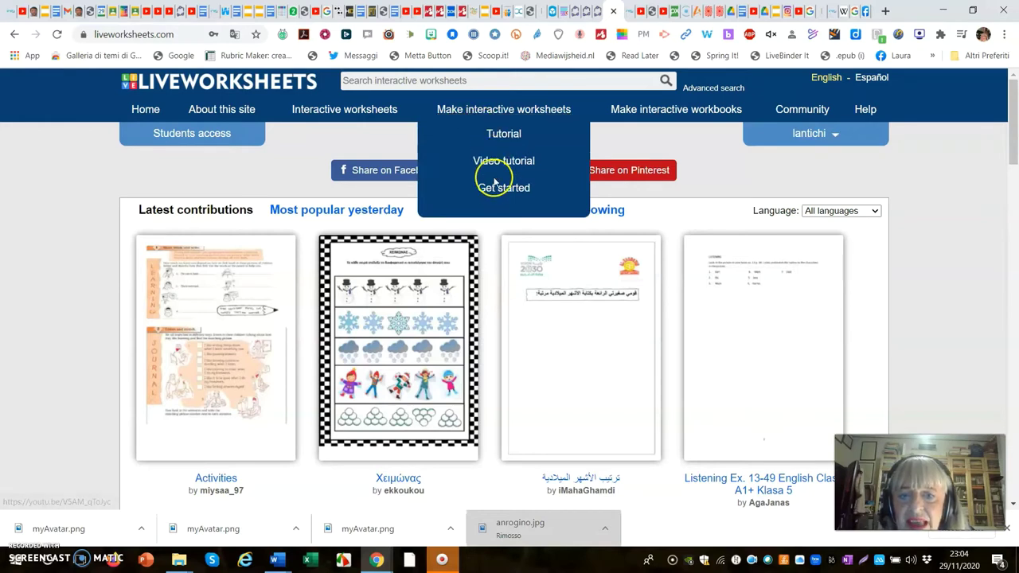
pyautogui.click(504, 190)
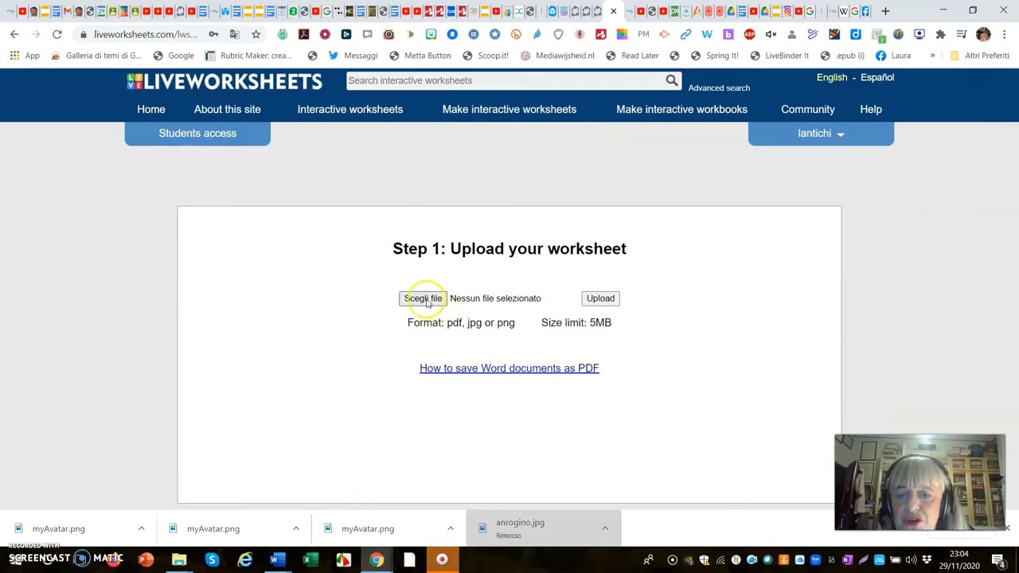
# Step: Choose Platone.pdf from the liveworksheets folder and upload it as the worksheet
pyautogui.click(424, 300)
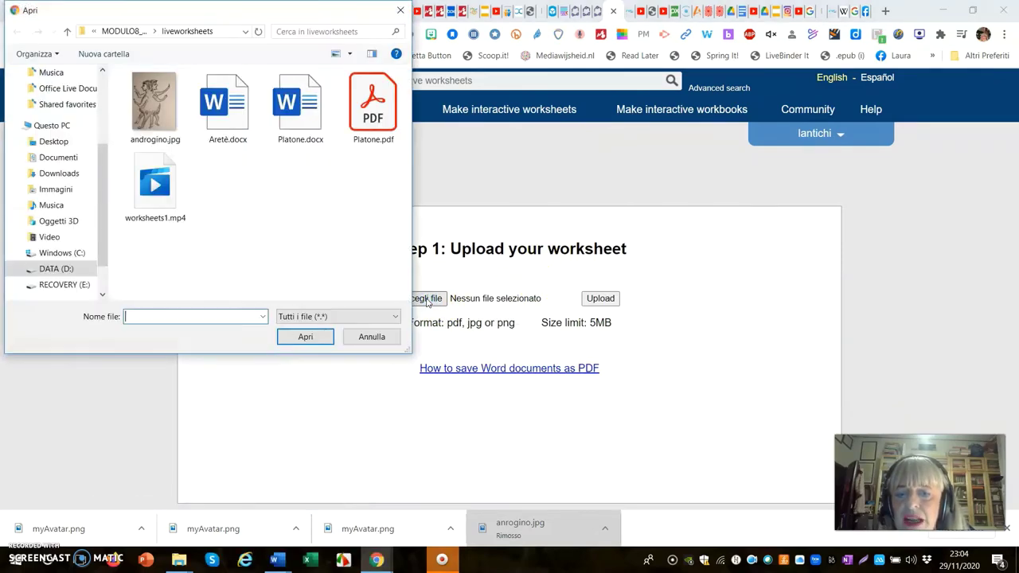
pyautogui.click(368, 111)
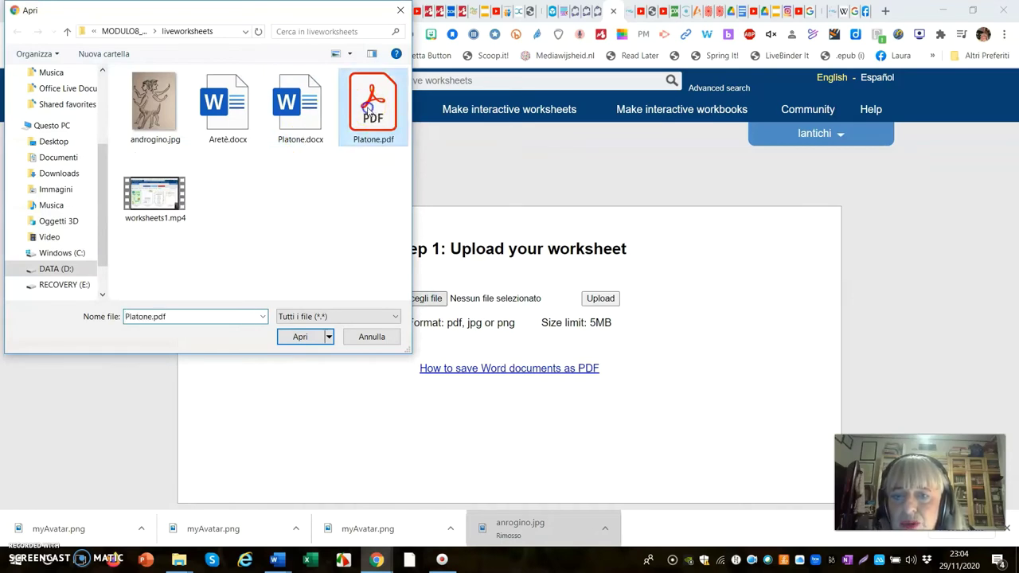
pyautogui.click(303, 338)
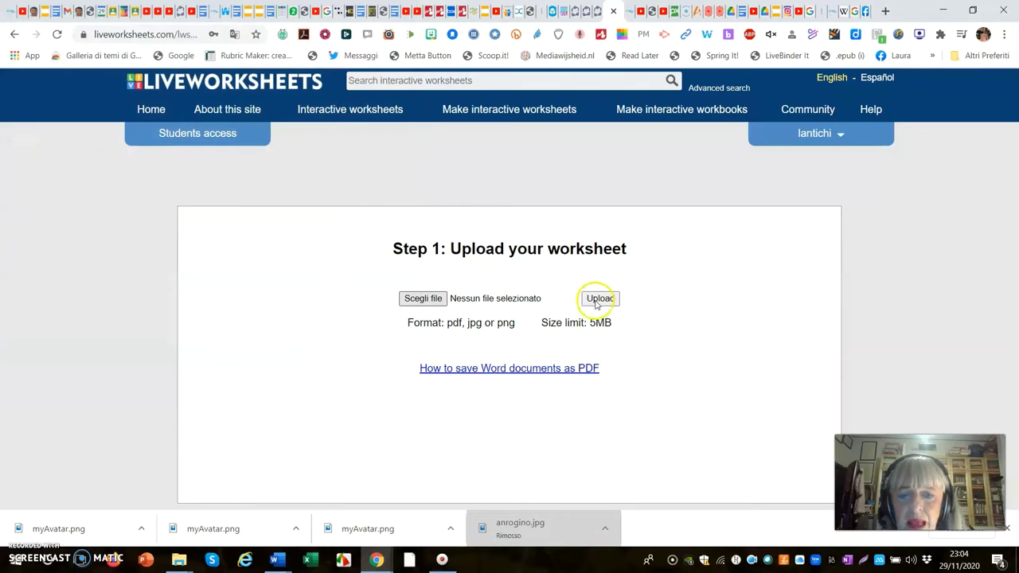
pyautogui.click(597, 301)
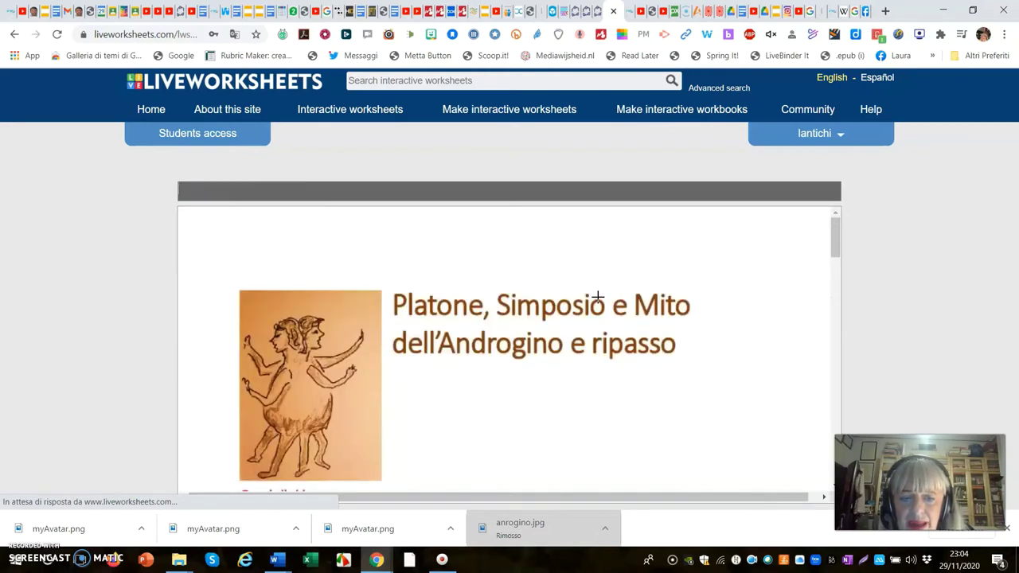
# Step: Draw a large box for the video in the empty space under "Guarda il video"
pyautogui.scroll(-4, 598, 297)
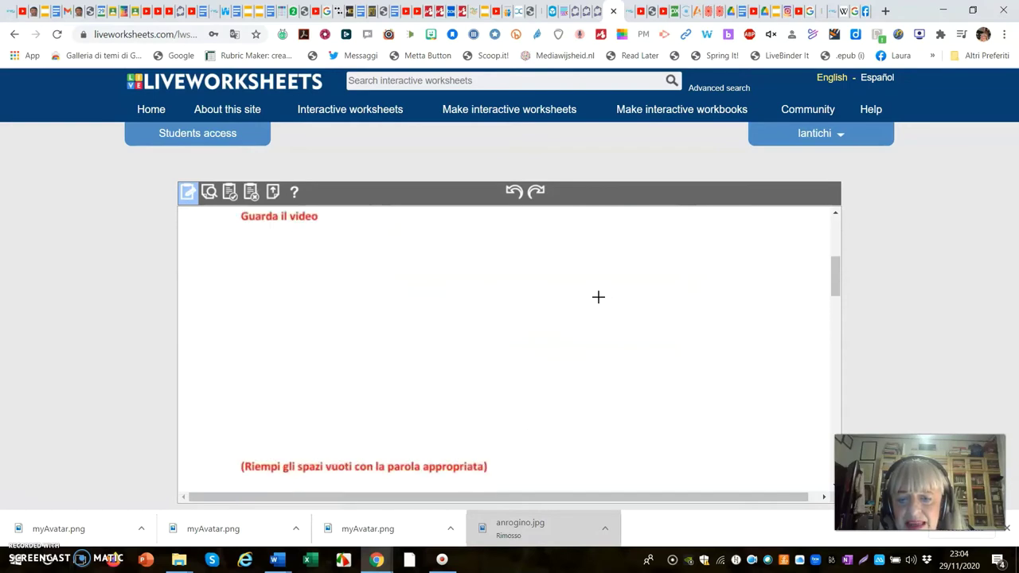
pyautogui.scroll(2, 598, 297)
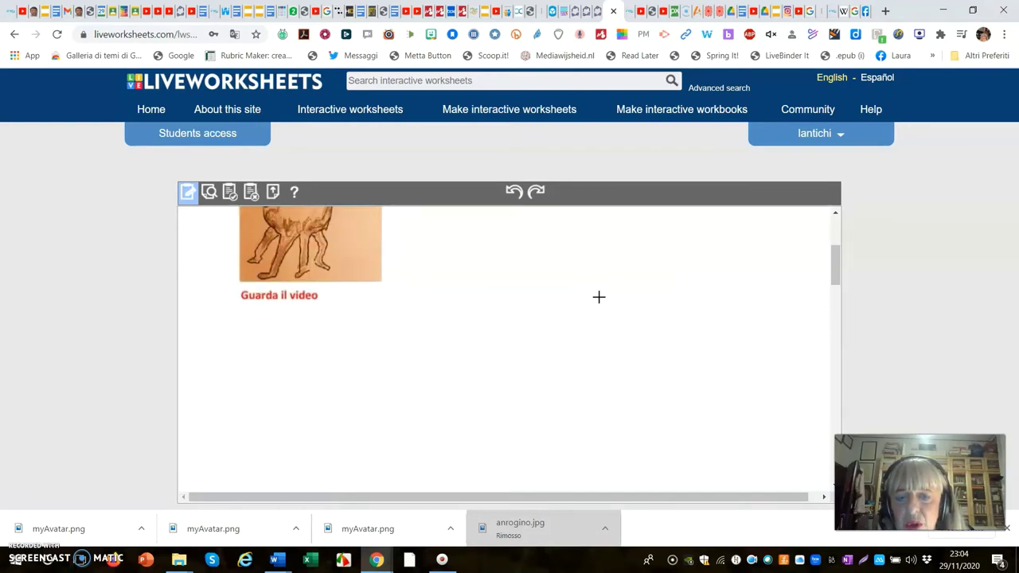
pyautogui.moveTo(249, 311); pyautogui.dragTo(693, 486)
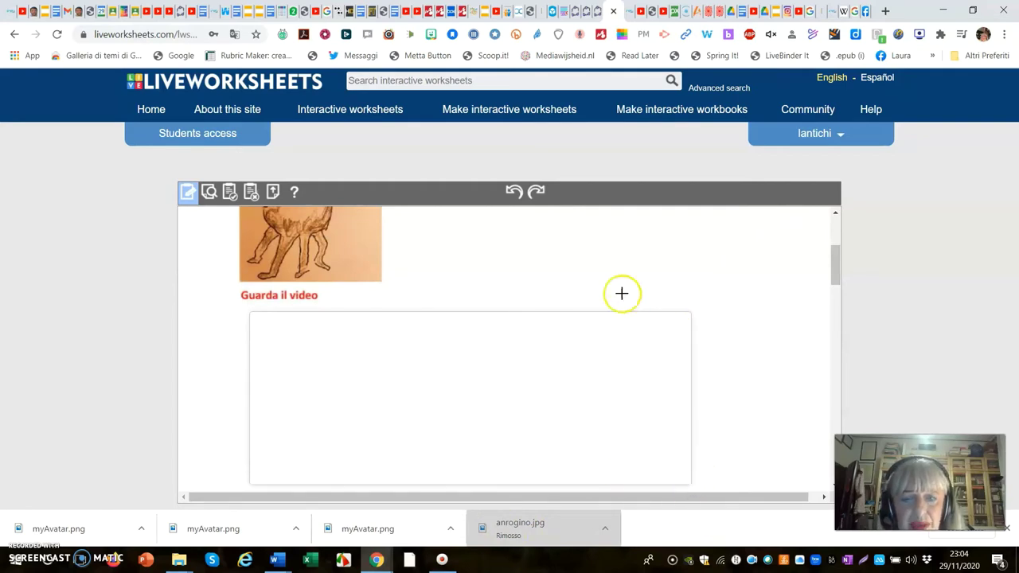
pyautogui.scroll(-2, 744, 284)
pyautogui.scroll(2, 746, 285)
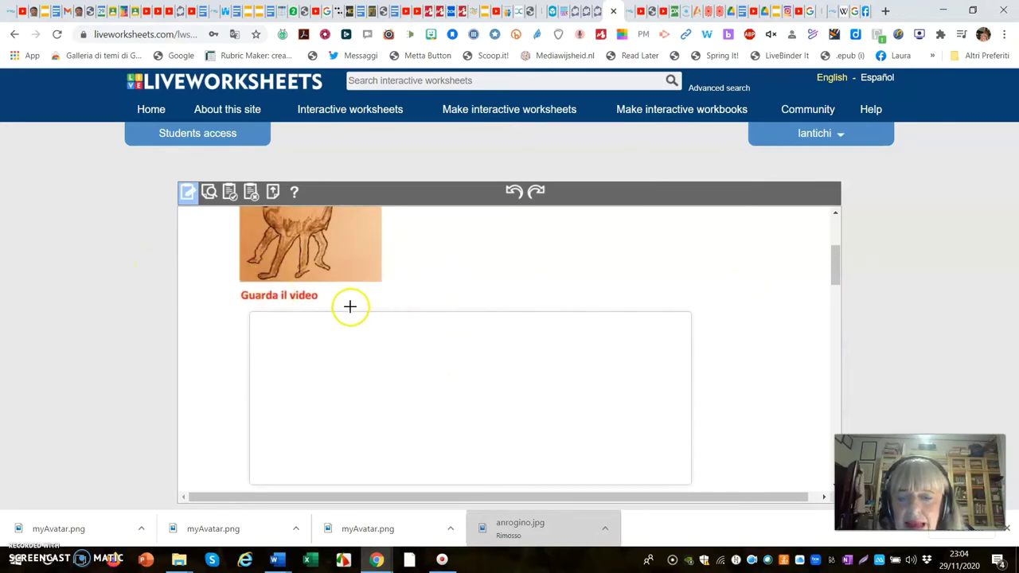
pyautogui.click(644, 13)
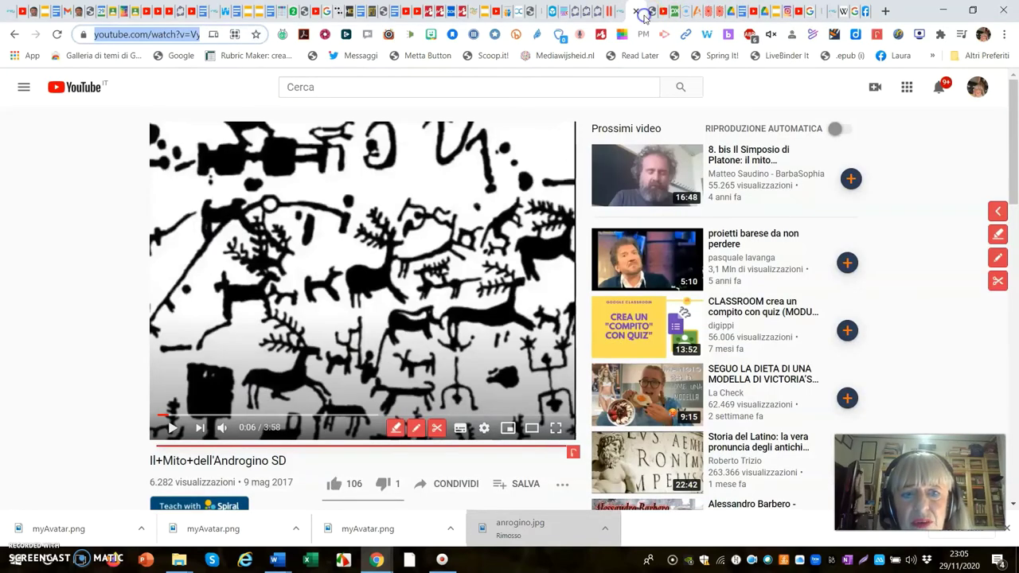
pyautogui.rightClick(152, 36)
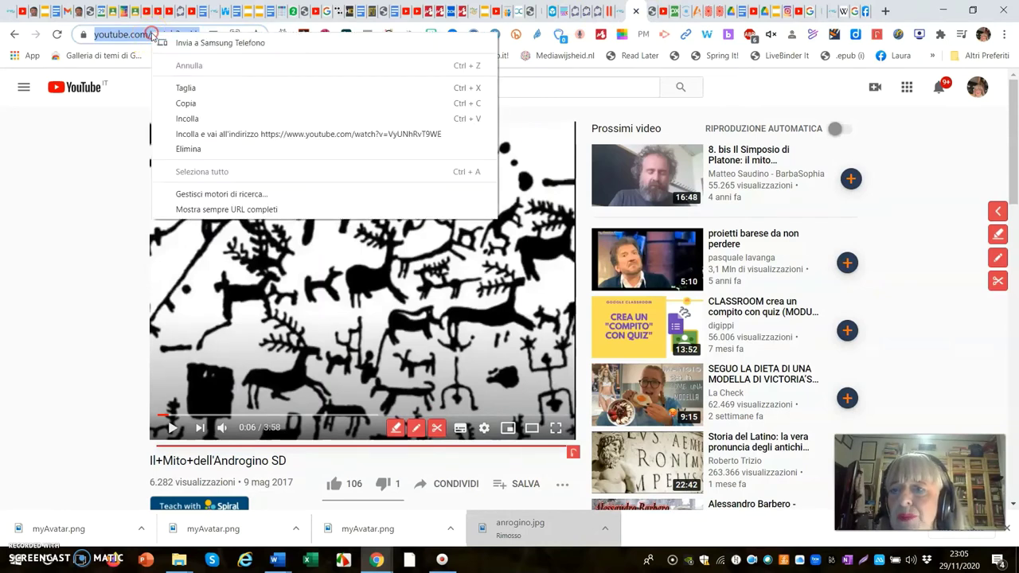
pyautogui.click(188, 104)
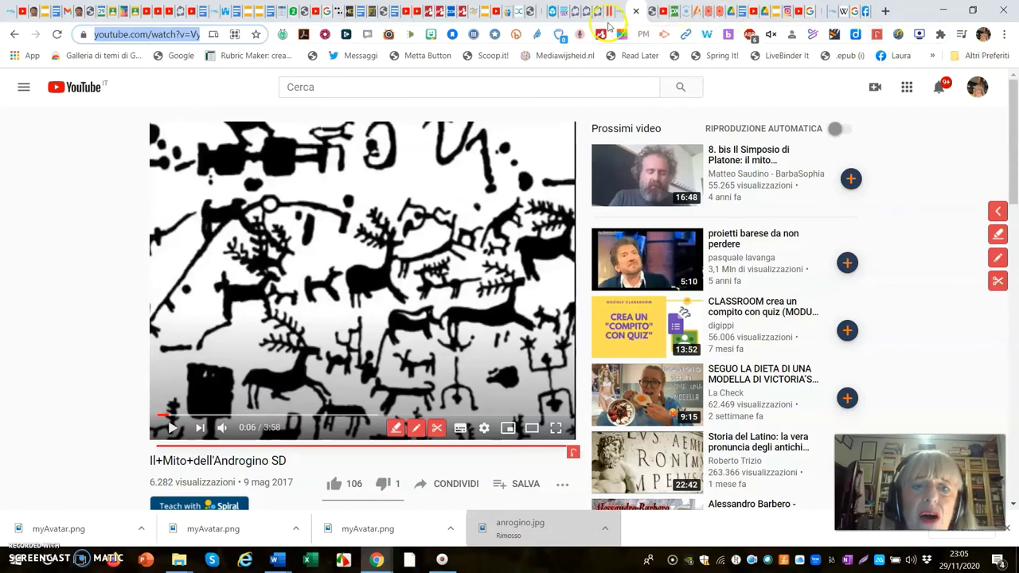
pyautogui.click(610, 11)
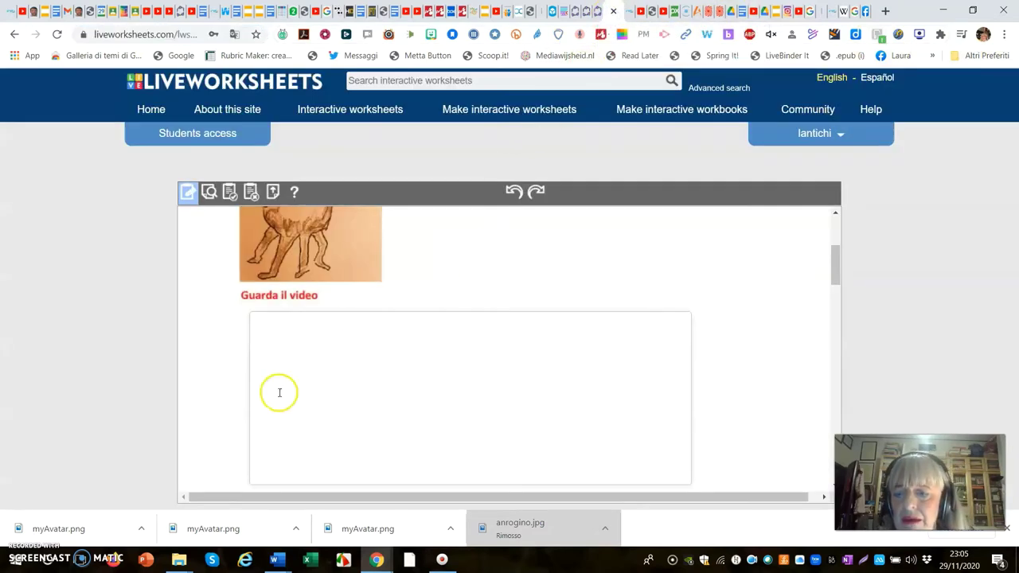
pyautogui.click(293, 333)
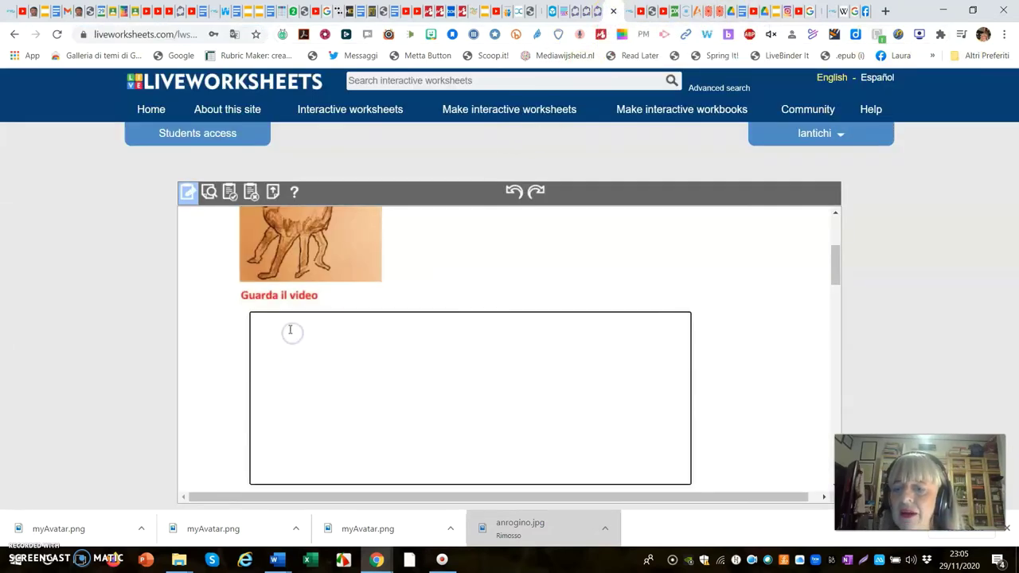
pyautogui.write('https://www.youtube.com/watch?v=VyUNhRvT9WE')
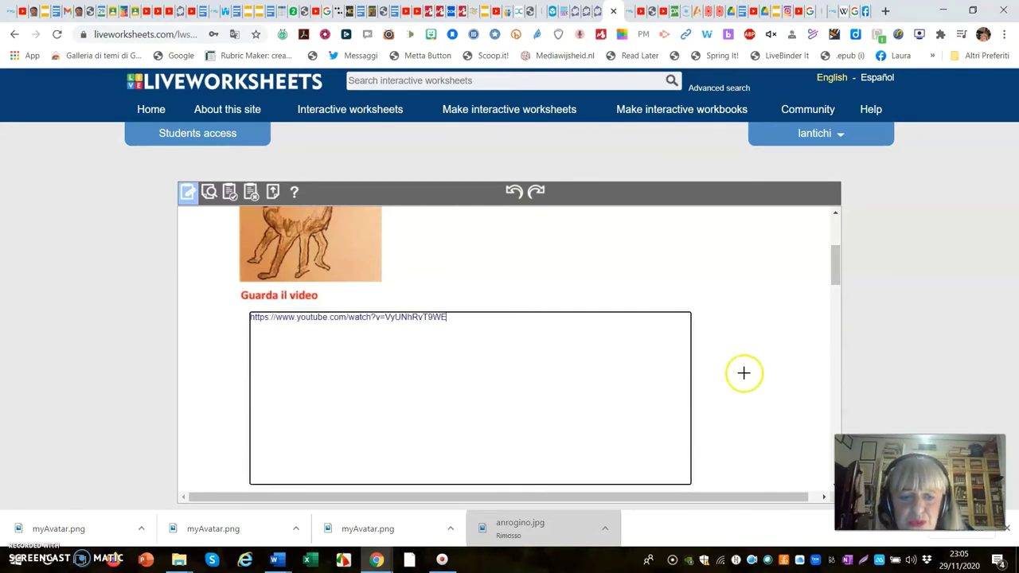
# Step: Draw answer boxes in the gaps after "dialoghi" and "È raccontato da", entering "narrati" as the answer in the first
pyautogui.scroll(-3, 744, 373)
pyautogui.scroll(-1, 744, 374)
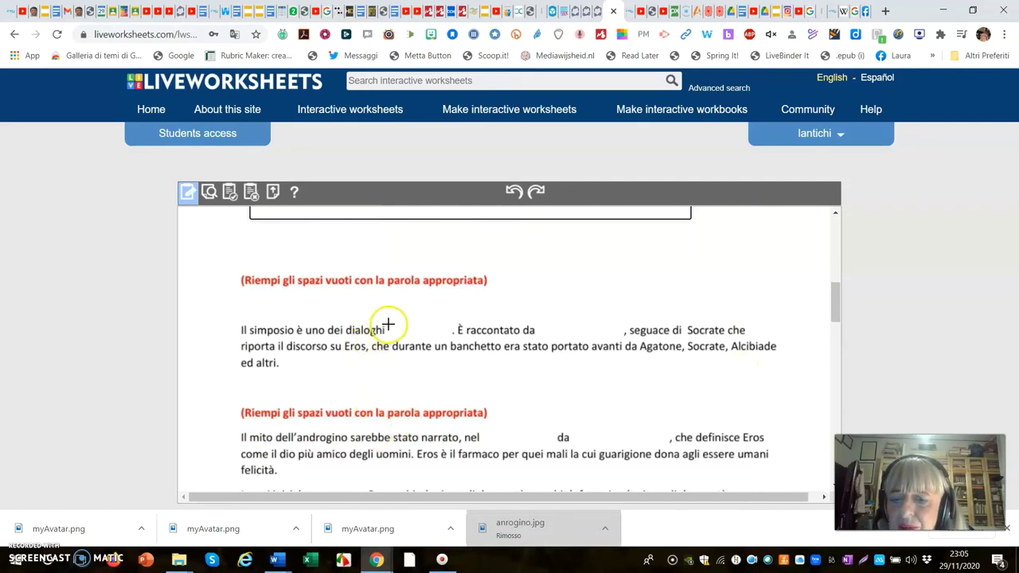
pyautogui.moveTo(389, 322); pyautogui.dragTo(446, 341)
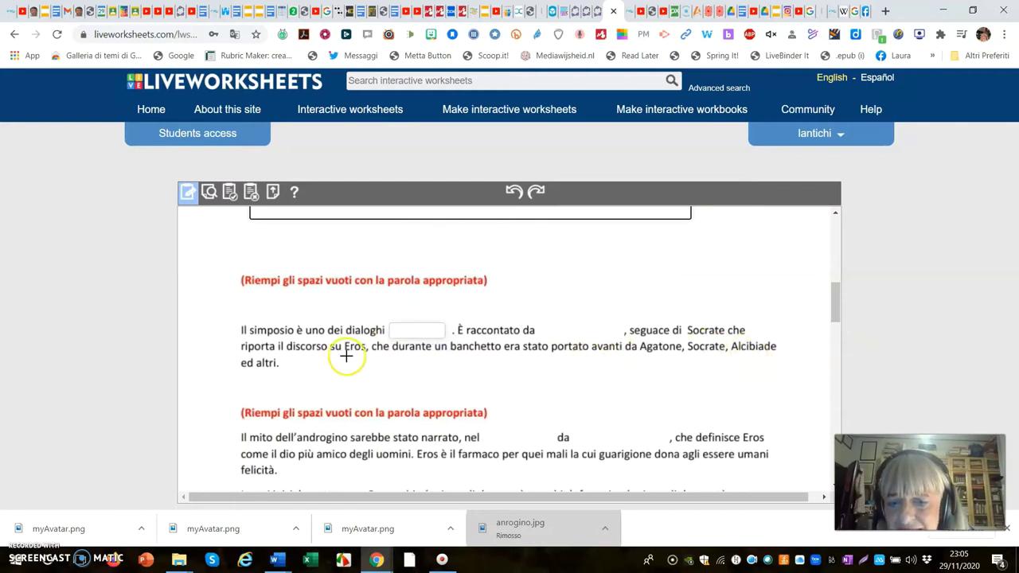
pyautogui.click(396, 326)
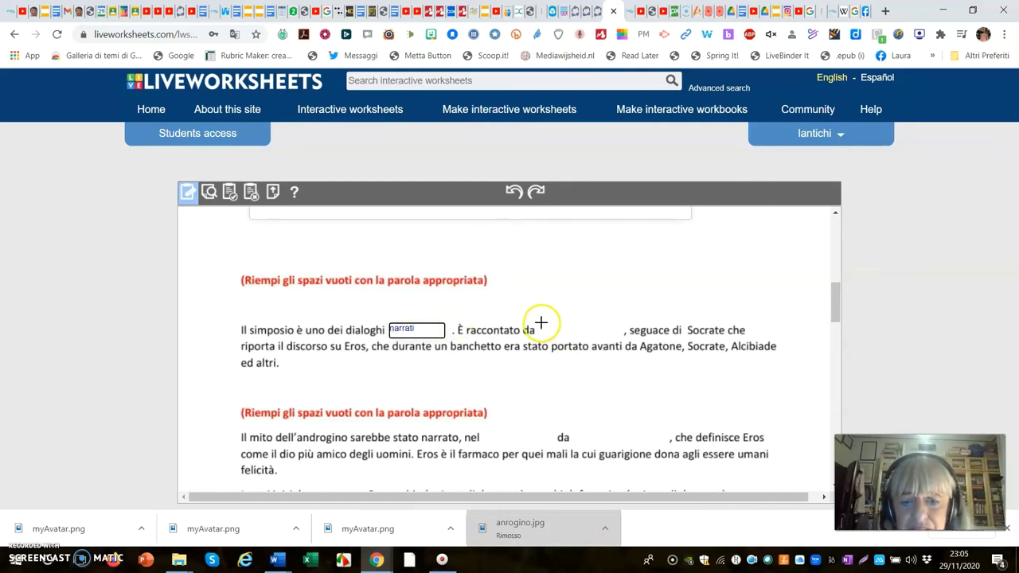
pyautogui.moveTo(557, 329); pyautogui.dragTo(621, 340)
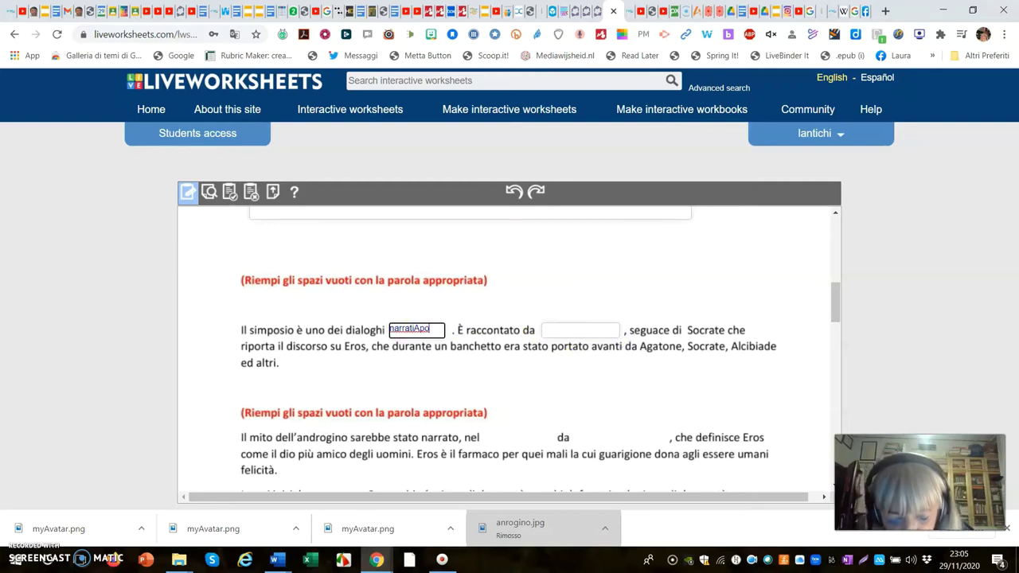
pyautogui.write('ditici pro')
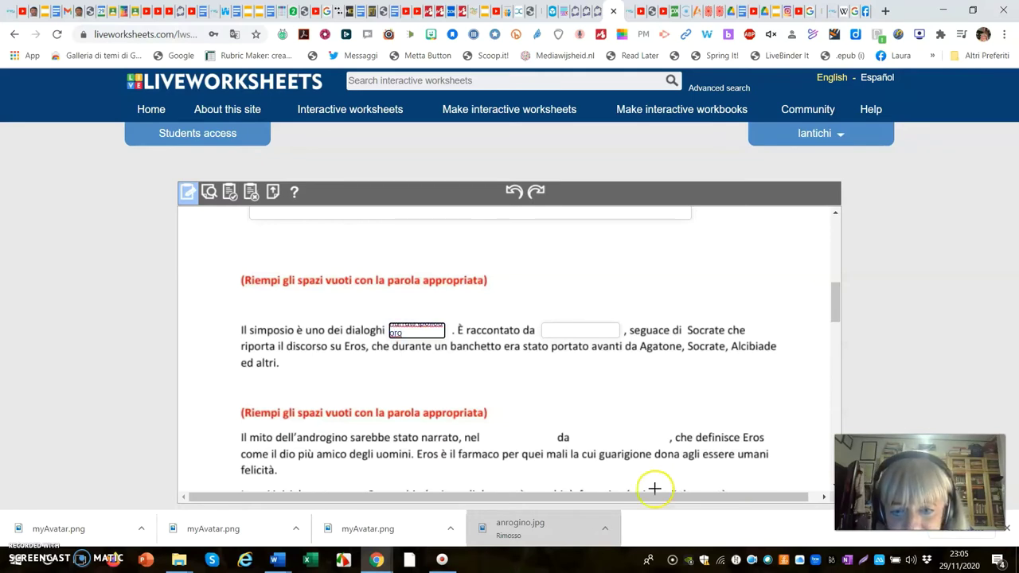
pyautogui.click(410, 330)
pyautogui.tripleClick(398, 327)
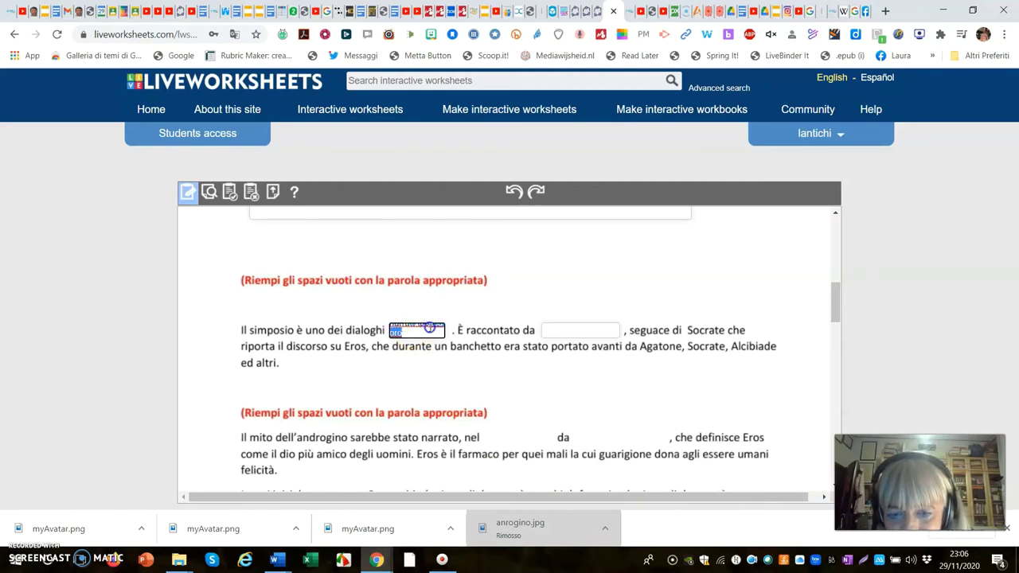
pyautogui.doubleClick(425, 327)
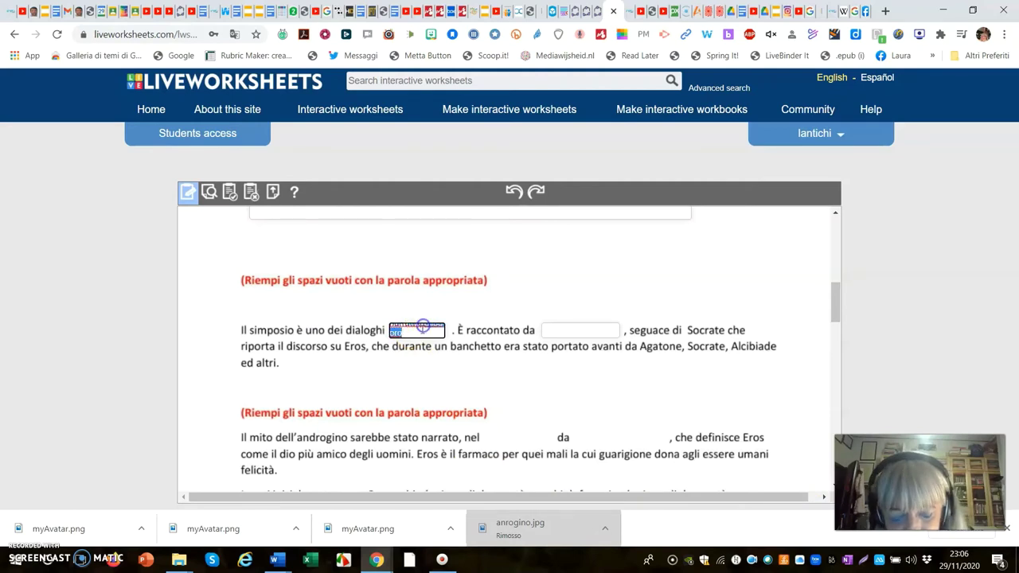
pyautogui.click(422, 329)
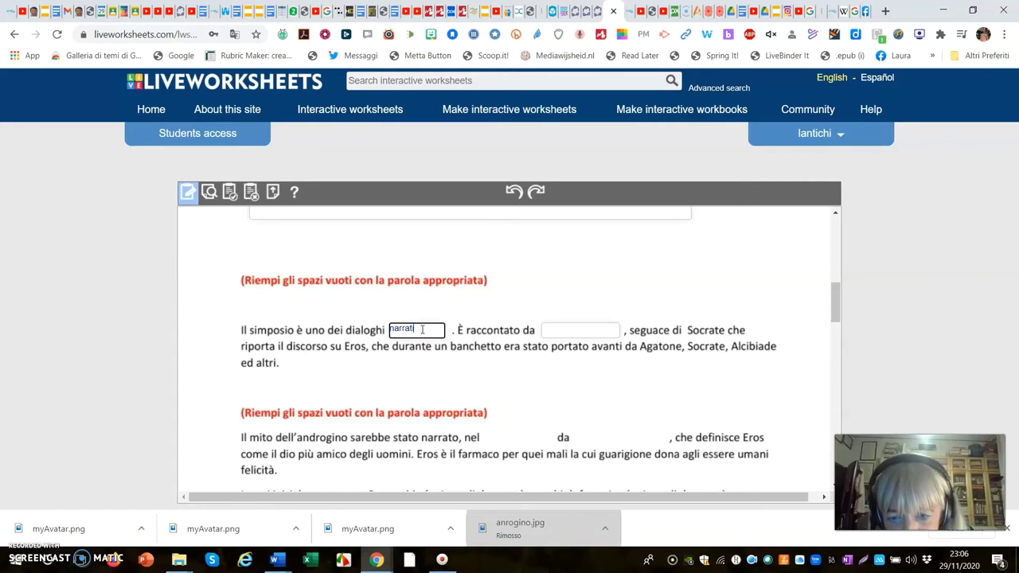
# Step: Enter "Apollodoro" as the answer in the box after "È raccontato da"
pyautogui.click(562, 336)
pyautogui.click(562, 332)
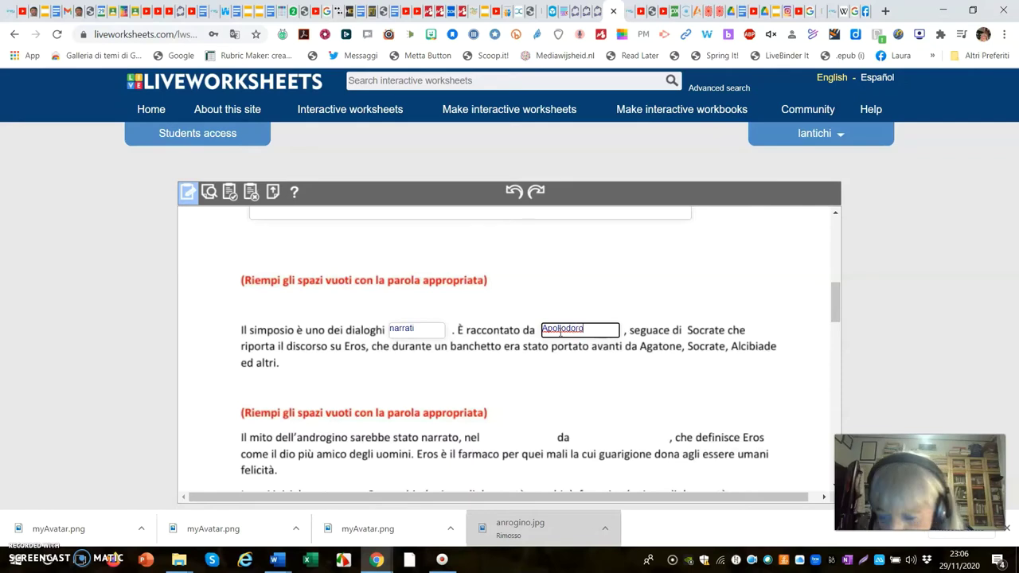
pyautogui.click(529, 342)
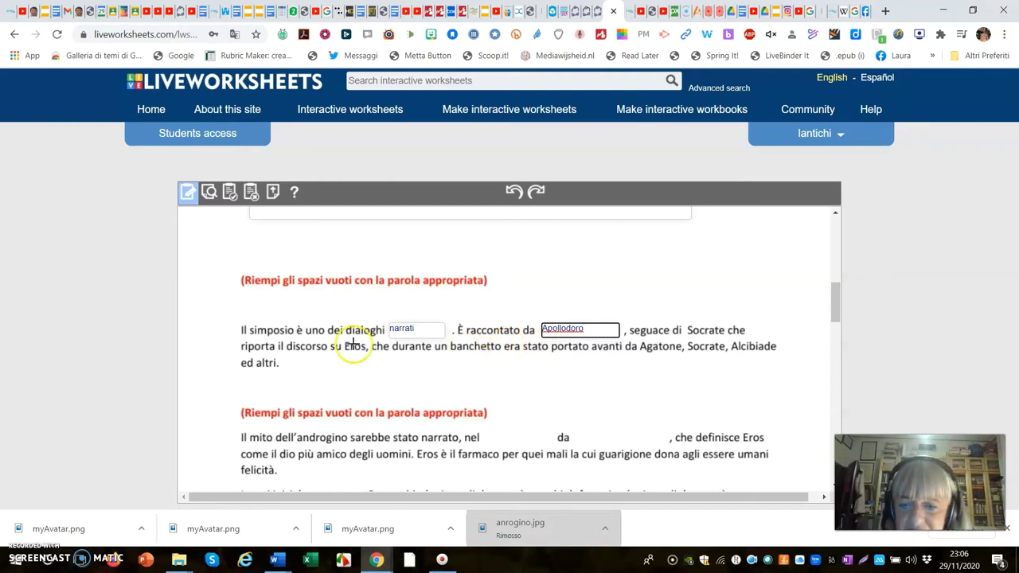
# Step: Draw an answer box in the gap after "sarebbe stato narrato, nel" and enter "Simposio" as its answer
pyautogui.scroll(-1, 319, 355)
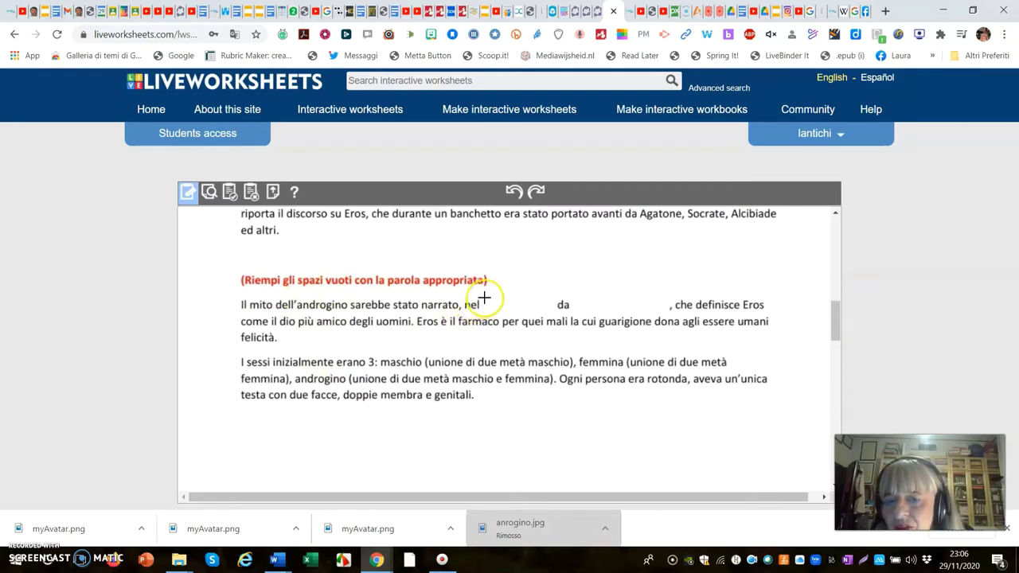
pyautogui.scroll(2, 482, 296)
pyautogui.scroll(-1, 484, 297)
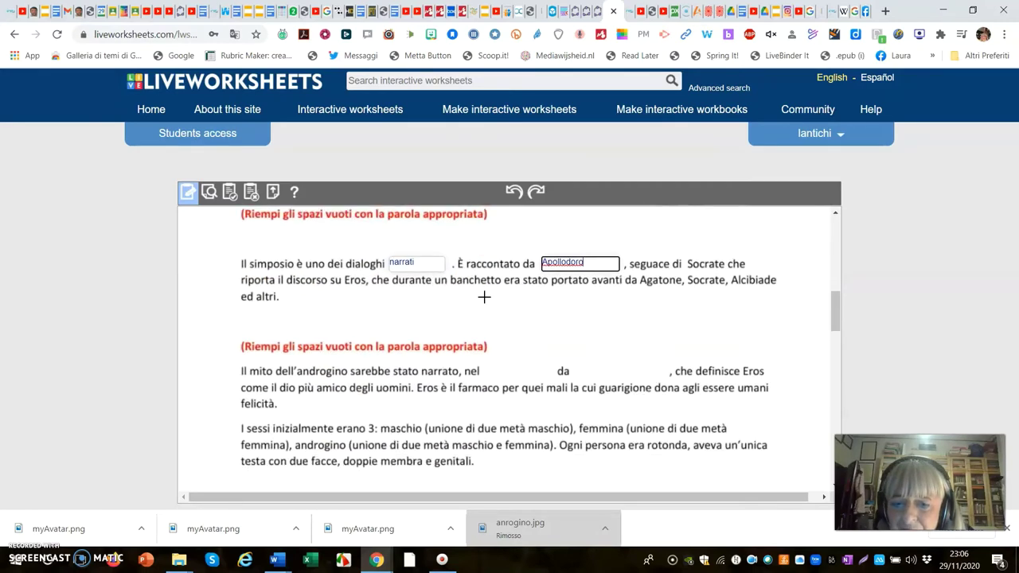
pyautogui.scroll(-1, 484, 297)
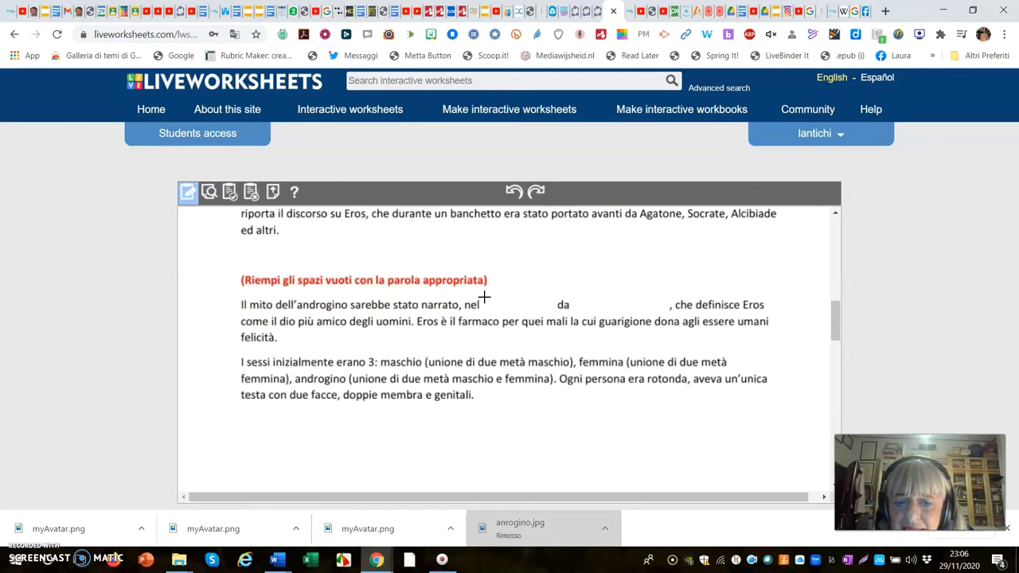
pyautogui.moveTo(484, 297); pyautogui.dragTo(553, 318)
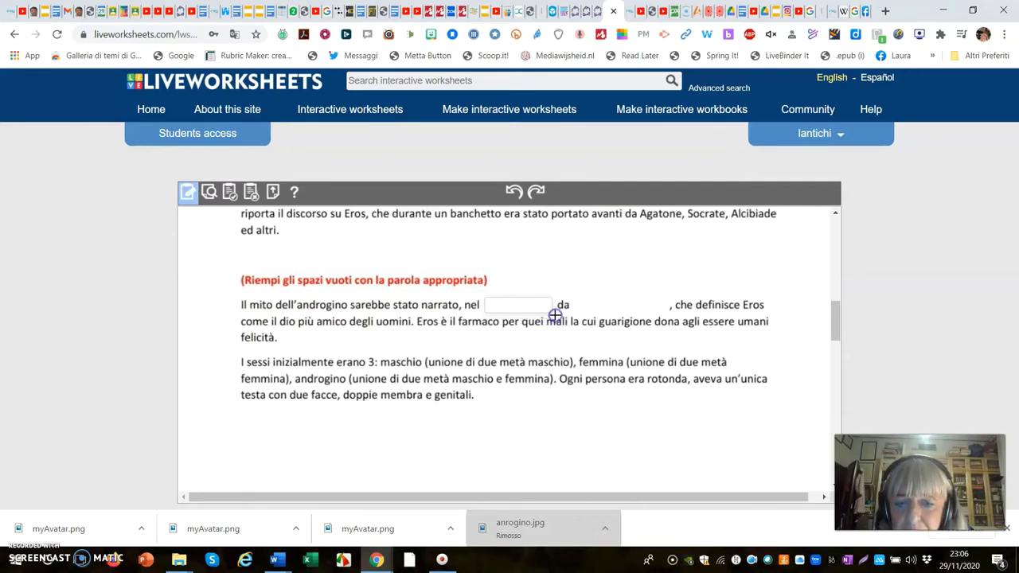
pyautogui.click(521, 303)
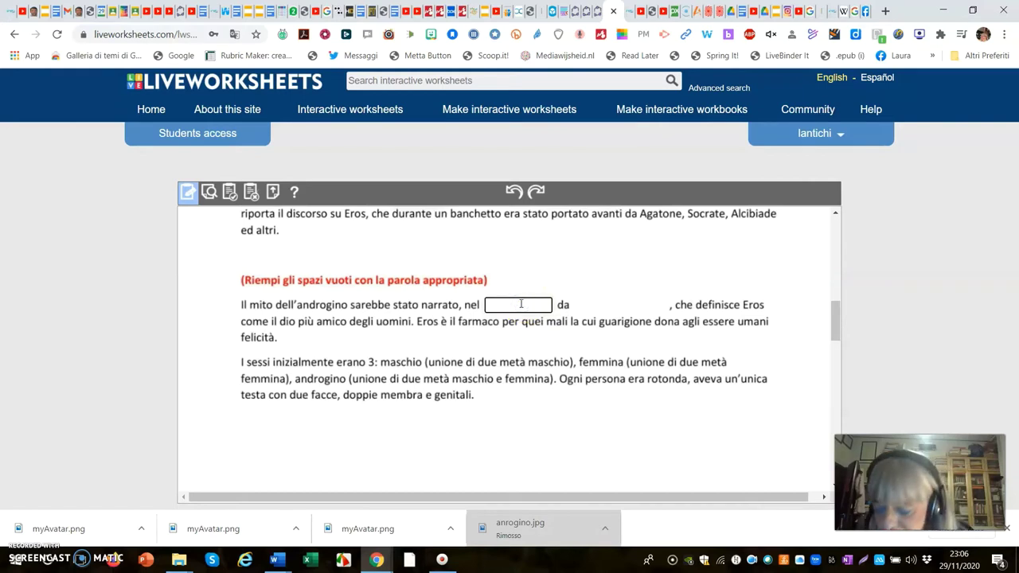
pyautogui.write('Simposio')
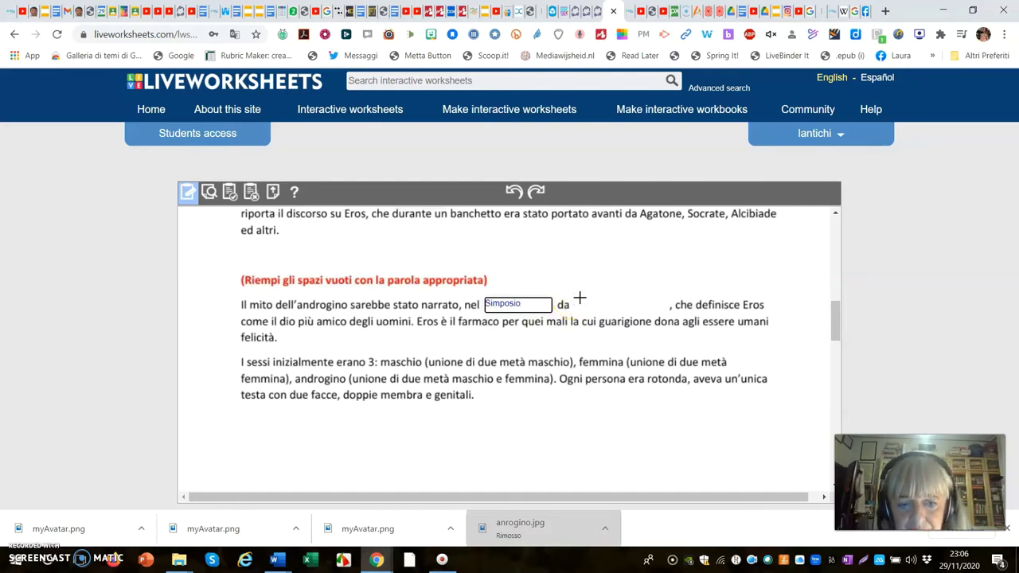
# Step: Draw an answer box in the gap after "da" and enter "Aristofane" there, leaving only "Simposio" in the preceding box
pyautogui.moveTo(583, 300); pyautogui.dragTo(661, 316)
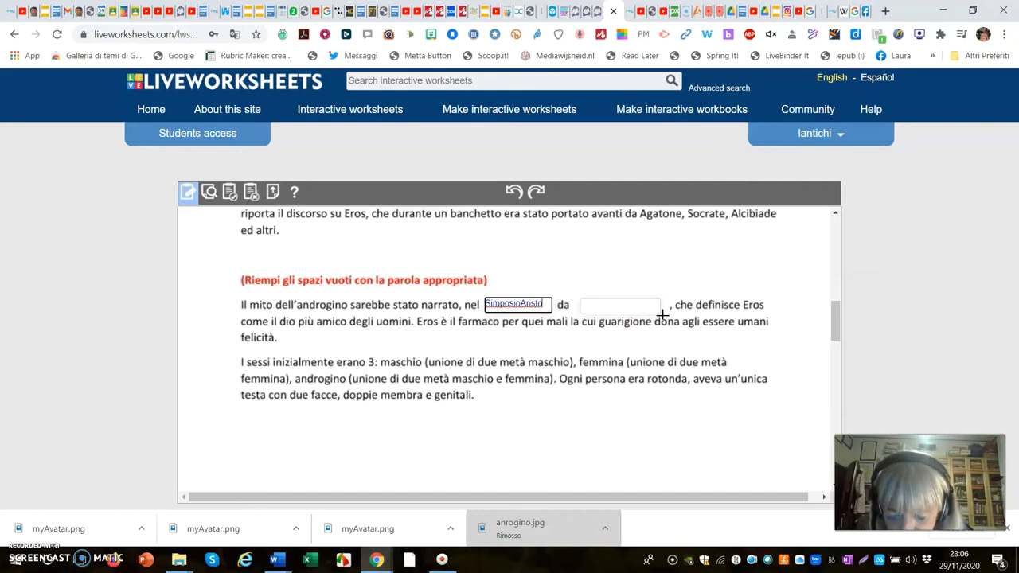
pyautogui.write('ane')
pyautogui.click(661, 308)
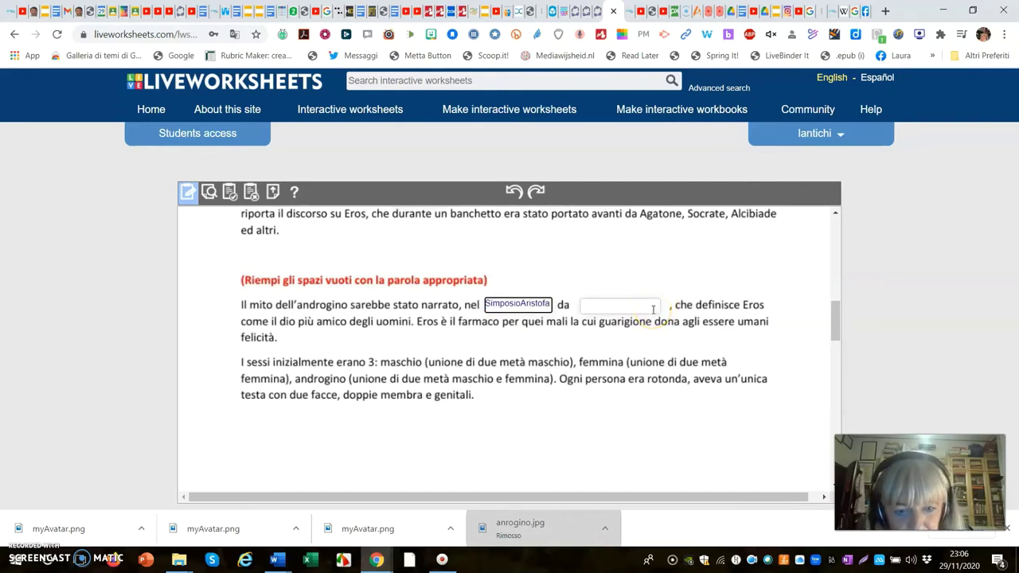
pyautogui.press('BackSpace')
pyautogui.press('BackSpace')
pyautogui.press('BackSpace')
pyautogui.press('BackSpace')
pyautogui.press('BackSpace')
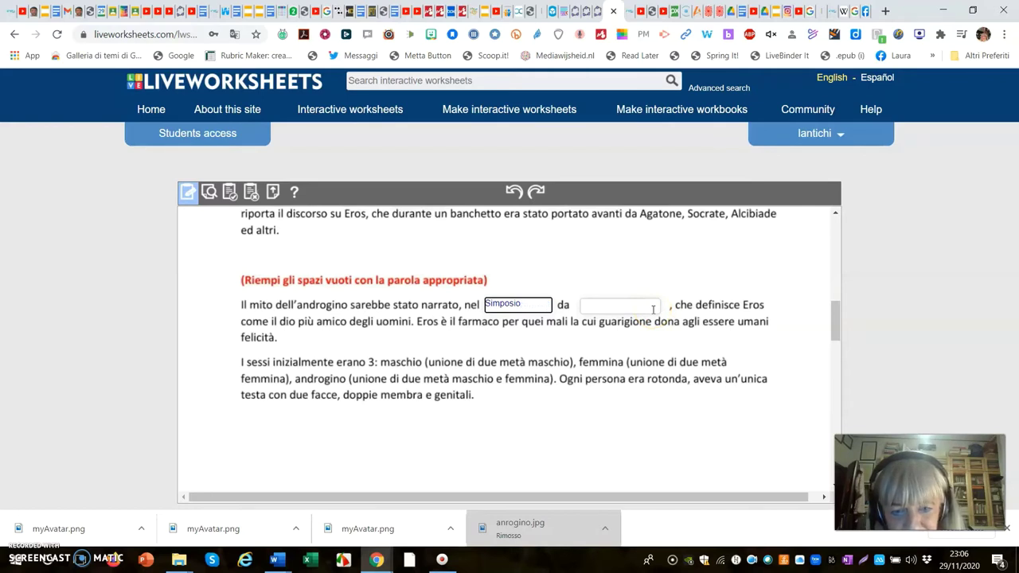
pyautogui.click(588, 304)
pyautogui.click(589, 303)
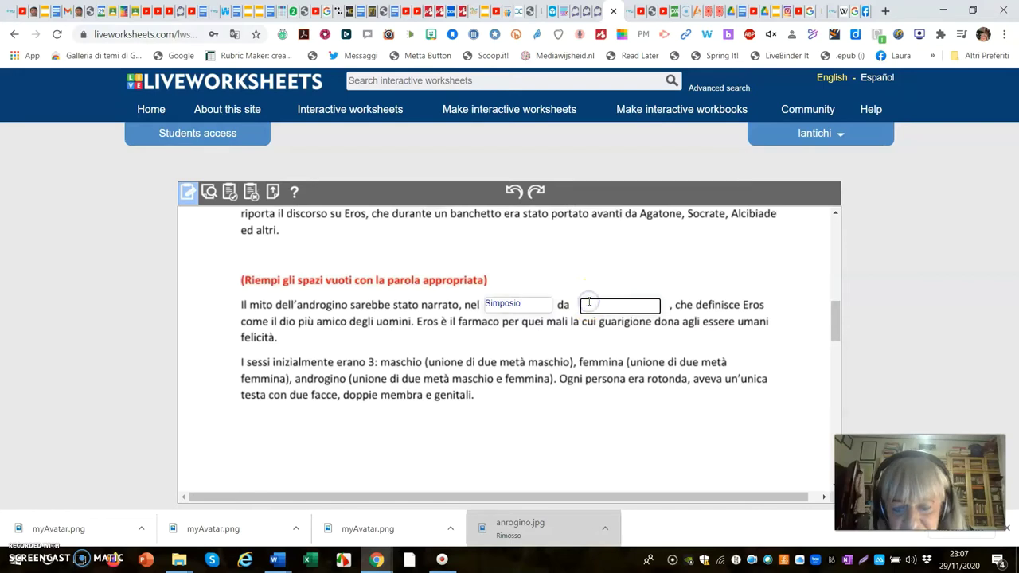
pyautogui.write('Ar')
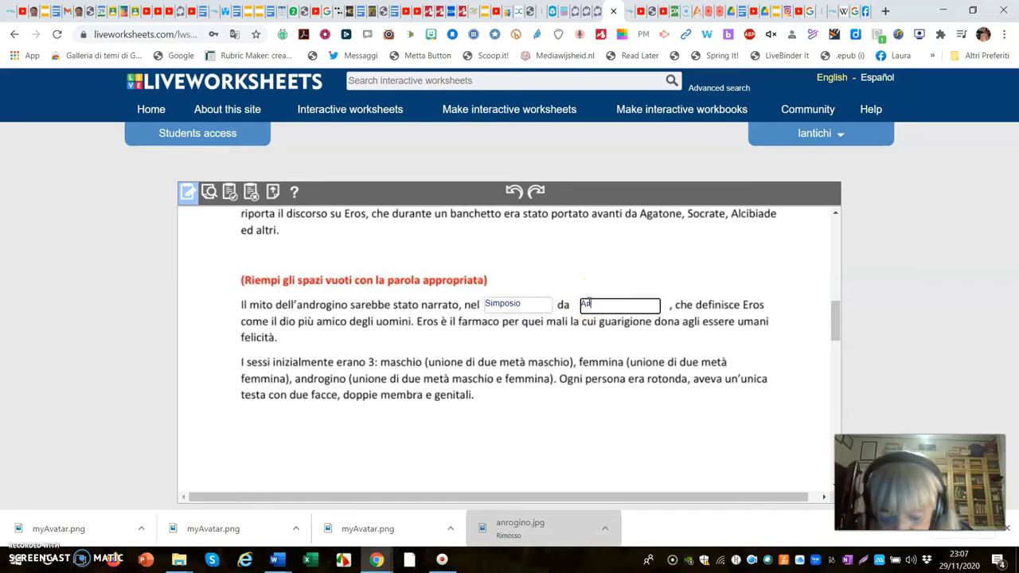
pyautogui.write('istofane')
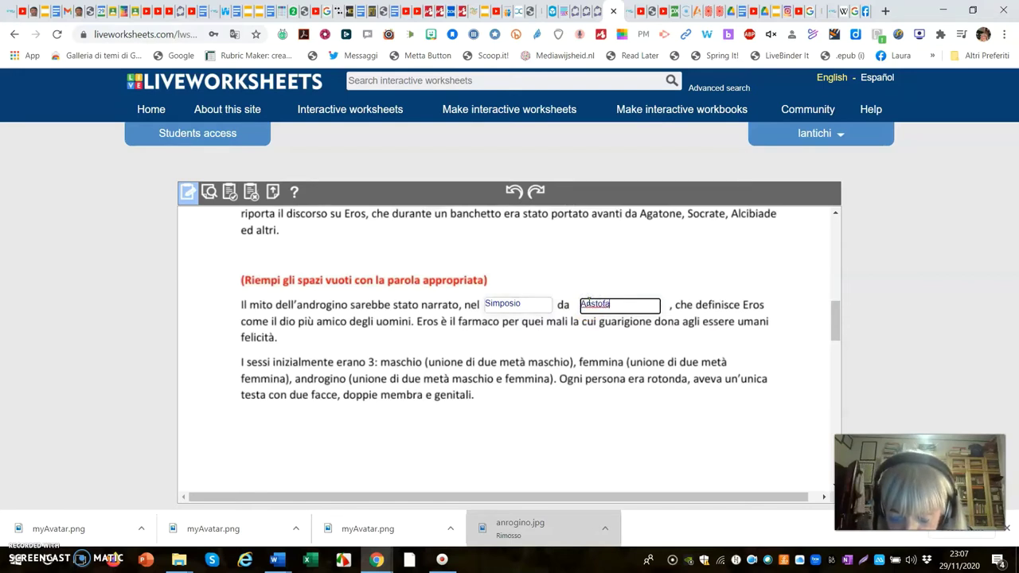
pyautogui.click(519, 332)
# Step: Make the word "Zeus" draggable in the "Trascina le parole" exercise by covering it with a box containing "drag:1"
pyautogui.scroll(-2, 519, 332)
pyautogui.scroll(-3, 520, 332)
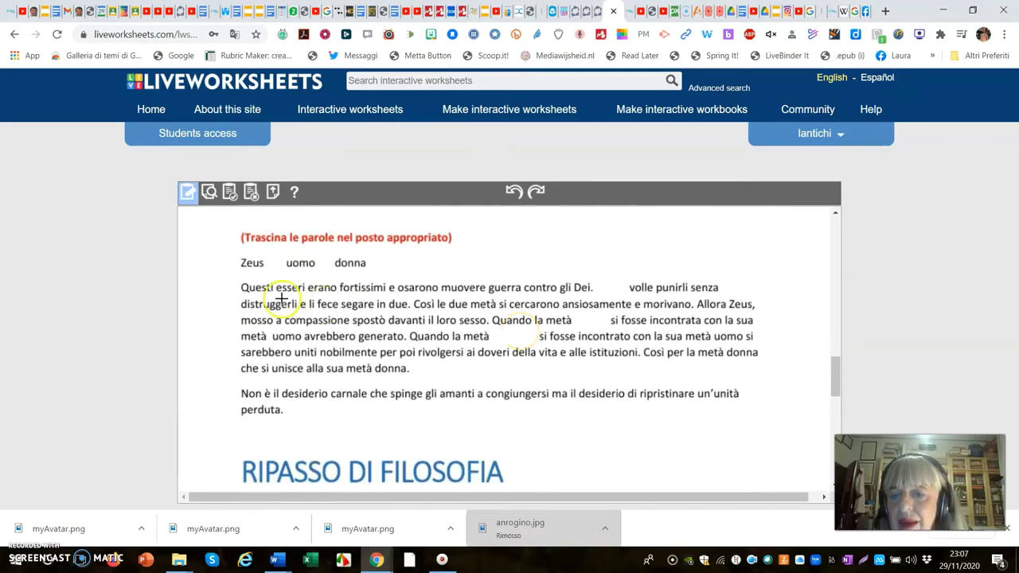
pyautogui.click(252, 263)
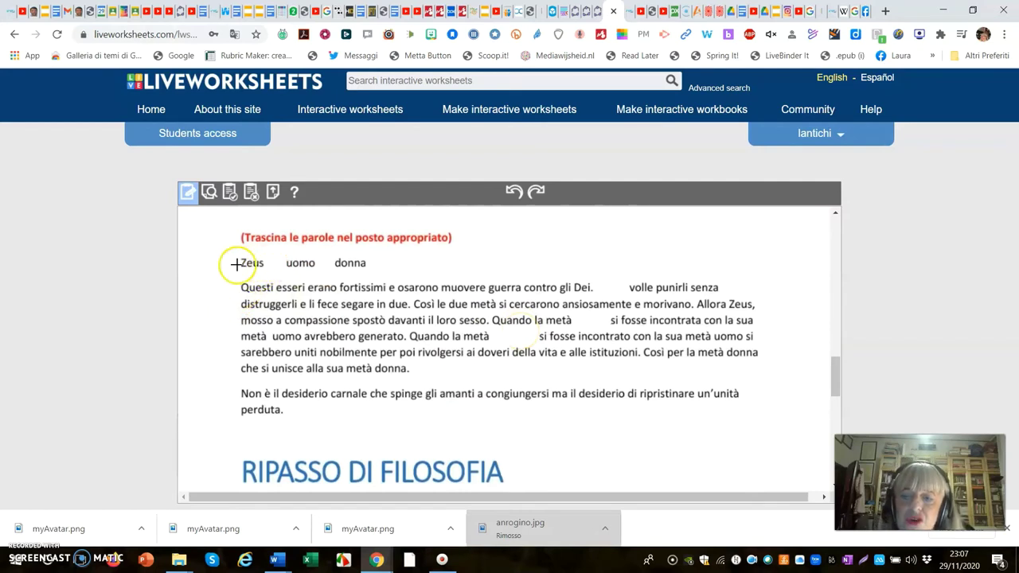
pyautogui.click(233, 255)
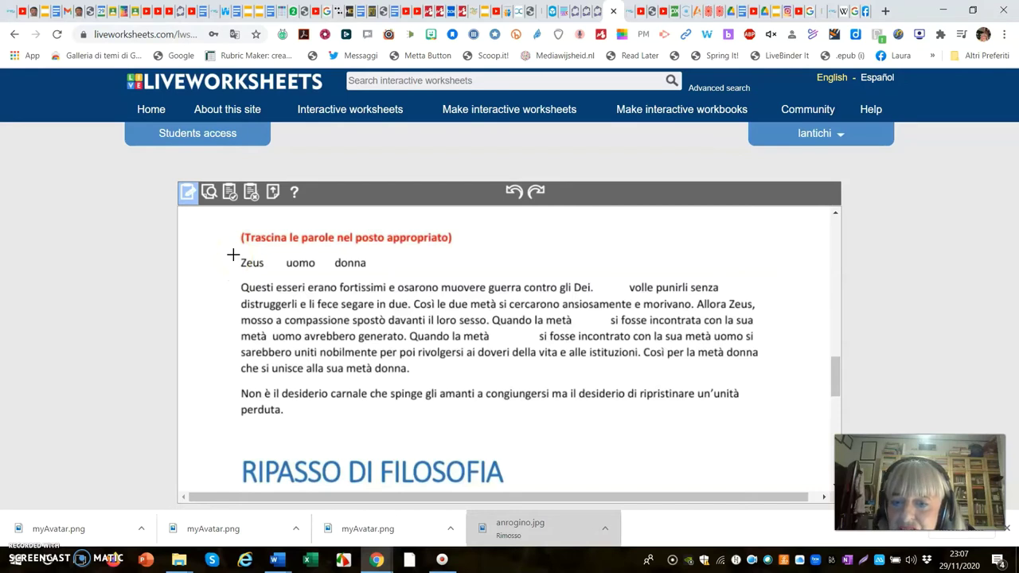
pyautogui.click(241, 262)
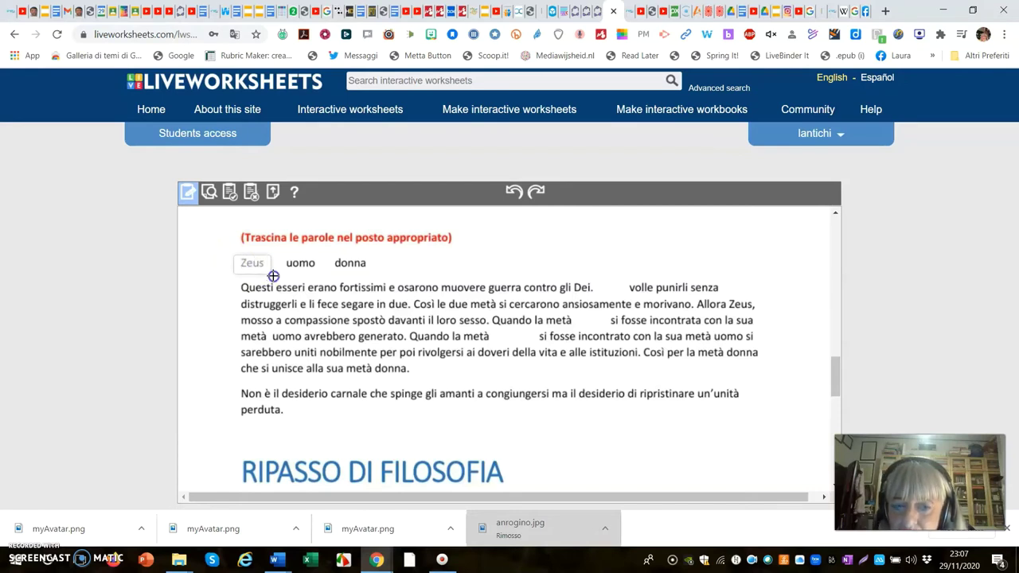
pyautogui.click(251, 264)
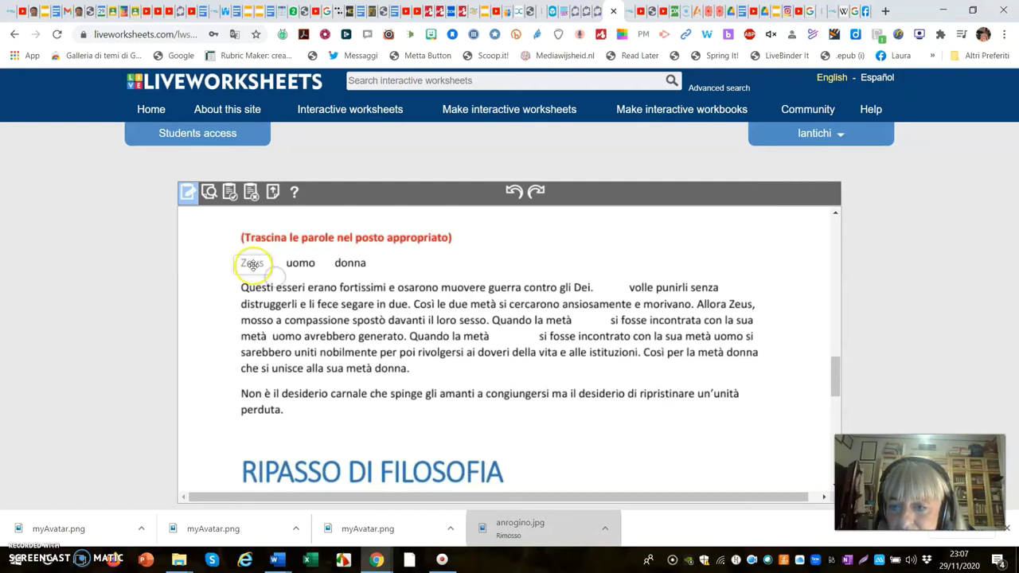
pyautogui.click(241, 263)
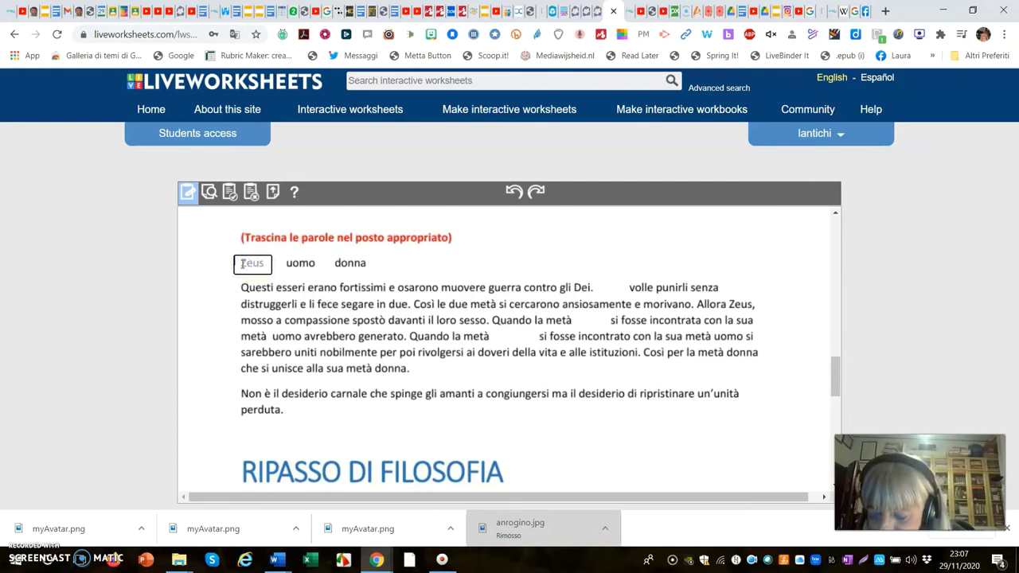
pyautogui.write('drag:1')
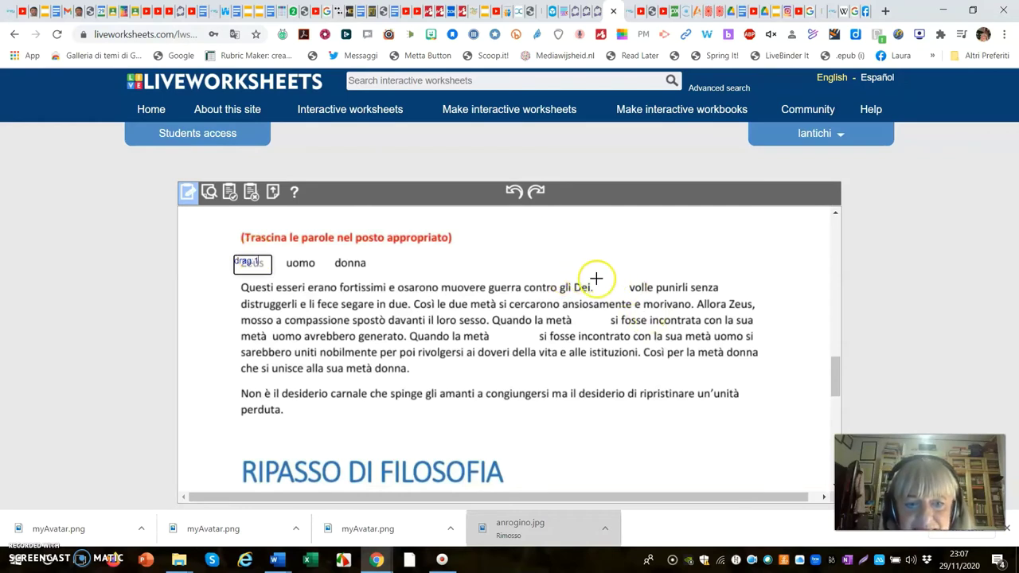
# Step: Draw a box in the gap before "volle punirli" and enter "drop:1" as the target for "Zeus"
pyautogui.moveTo(596, 278); pyautogui.dragTo(632, 299)
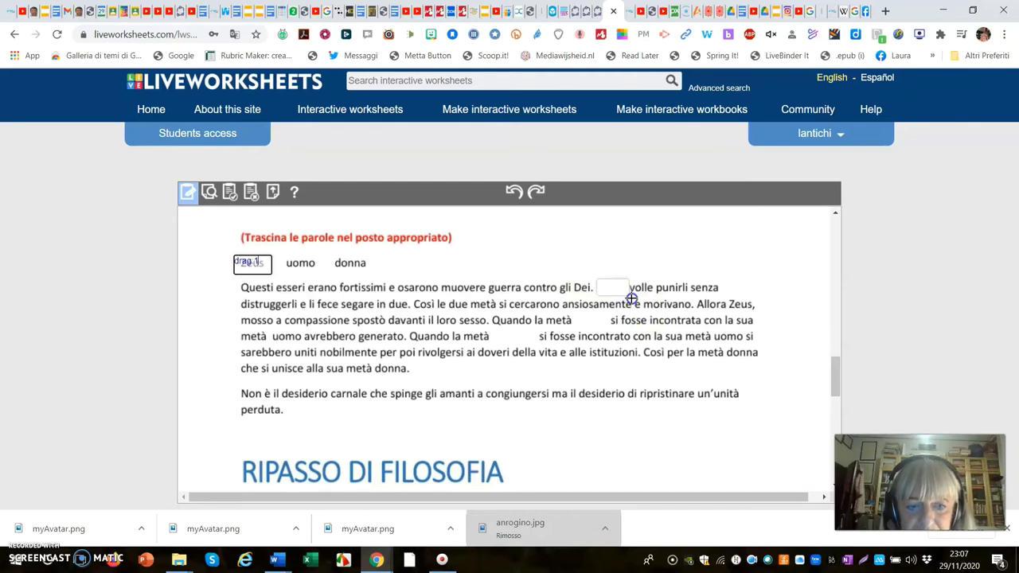
pyautogui.click(614, 287)
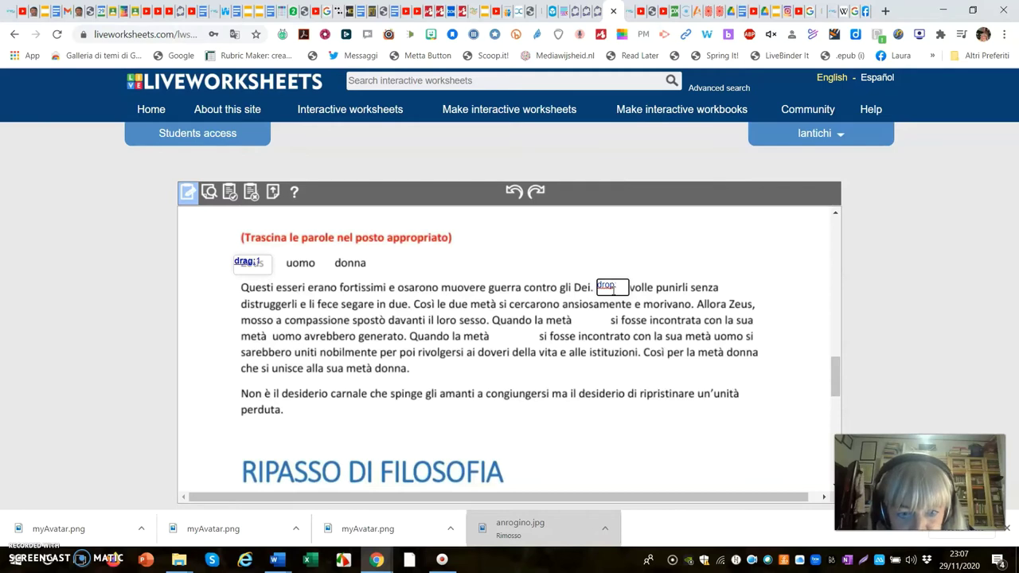
pyautogui.write('1')
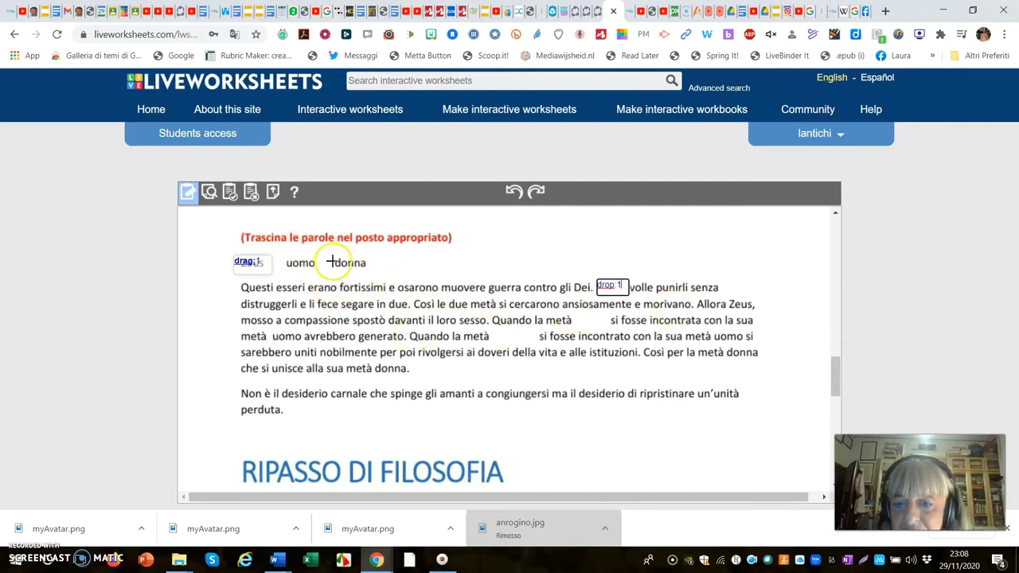
# Step: Cover "donna" with a box containing "drag:2" and add a "drop:2" box in the gap before "si fosse incontrata"
pyautogui.moveTo(330, 254)
pyautogui.mouseDown()
pyautogui.moveTo(359, 276)
pyautogui.moveTo(383, 275)
pyautogui.moveTo(375, 272)
pyautogui.mouseUp()
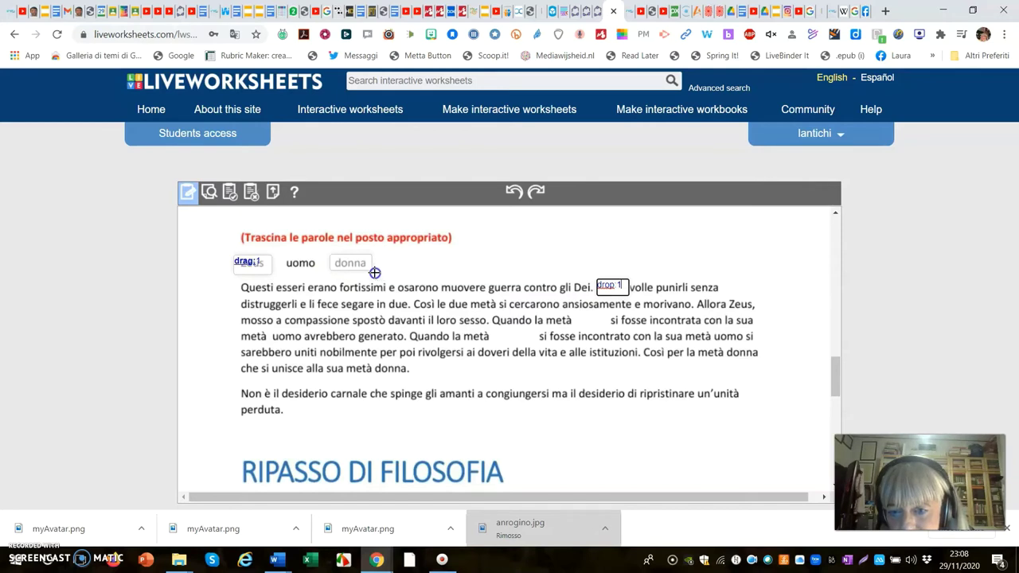
pyautogui.click(335, 262)
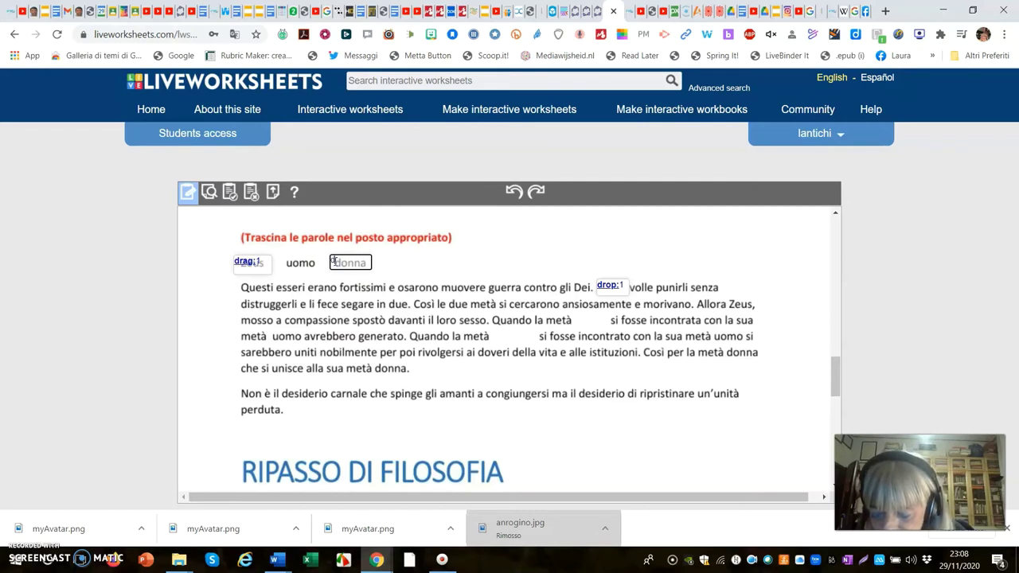
pyautogui.write('drag:2')
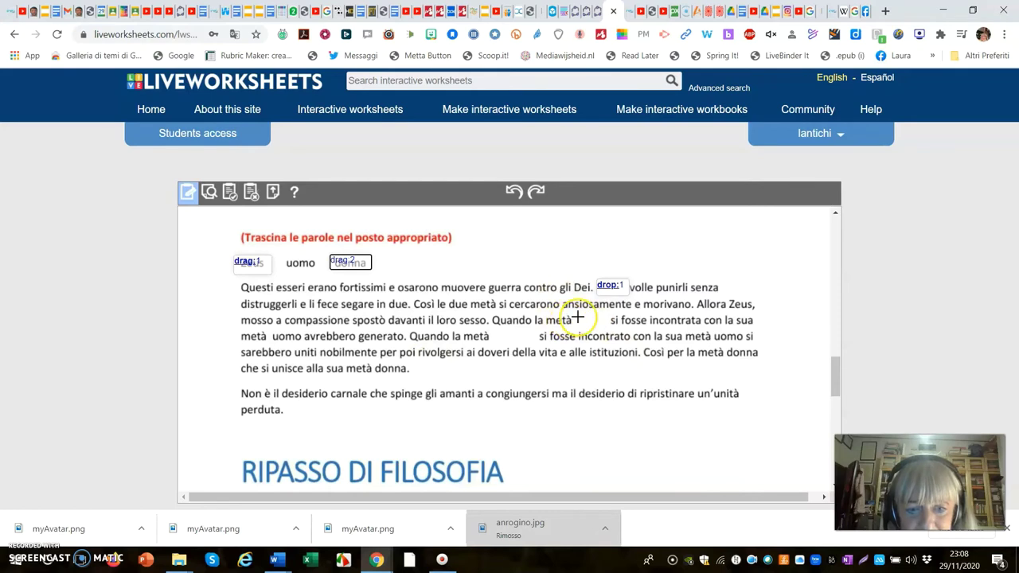
pyautogui.moveTo(573, 316); pyautogui.dragTo(613, 329)
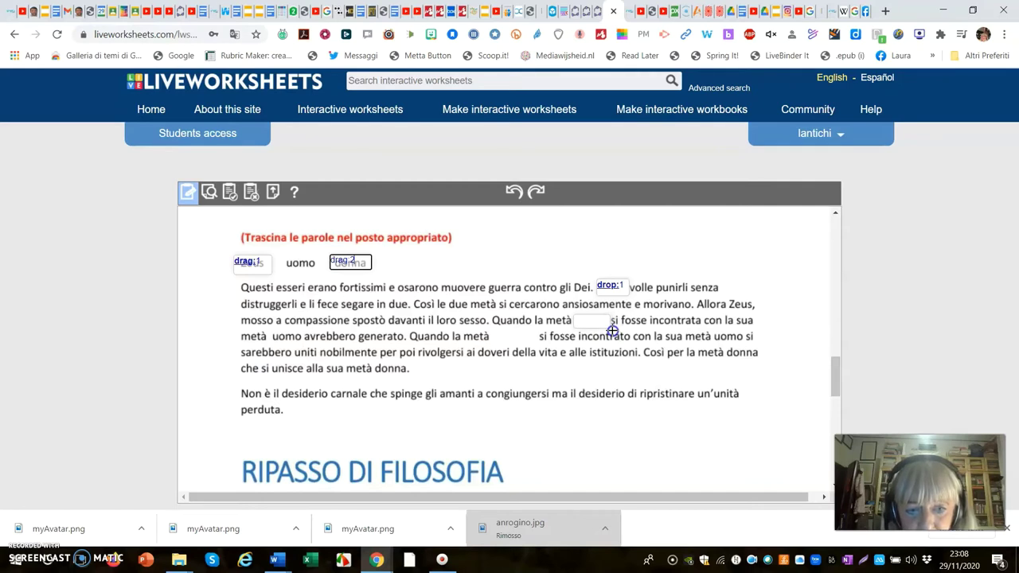
pyautogui.click(589, 321)
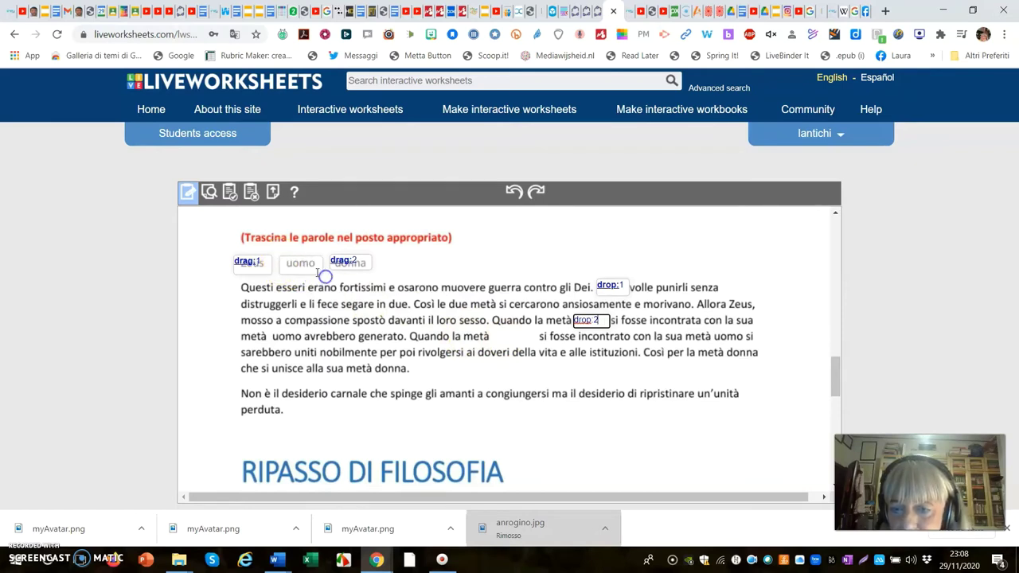
# Step: Enter "drag:3" in a box over "uomo" and add a "drop:3" box in the gap before "si fosse incontrato"
pyautogui.click(297, 263)
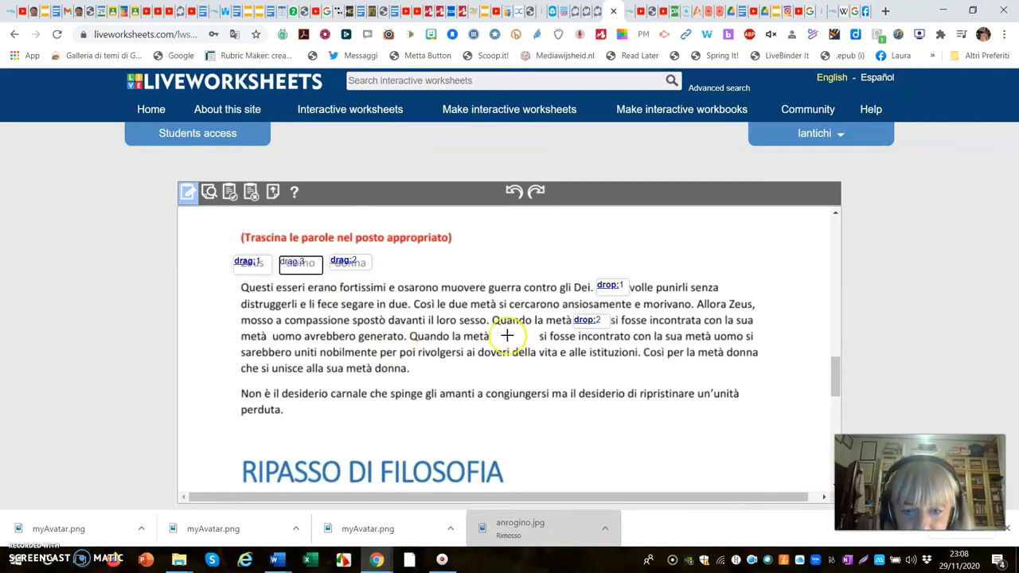
pyautogui.moveTo(492, 331); pyautogui.dragTo(541, 350)
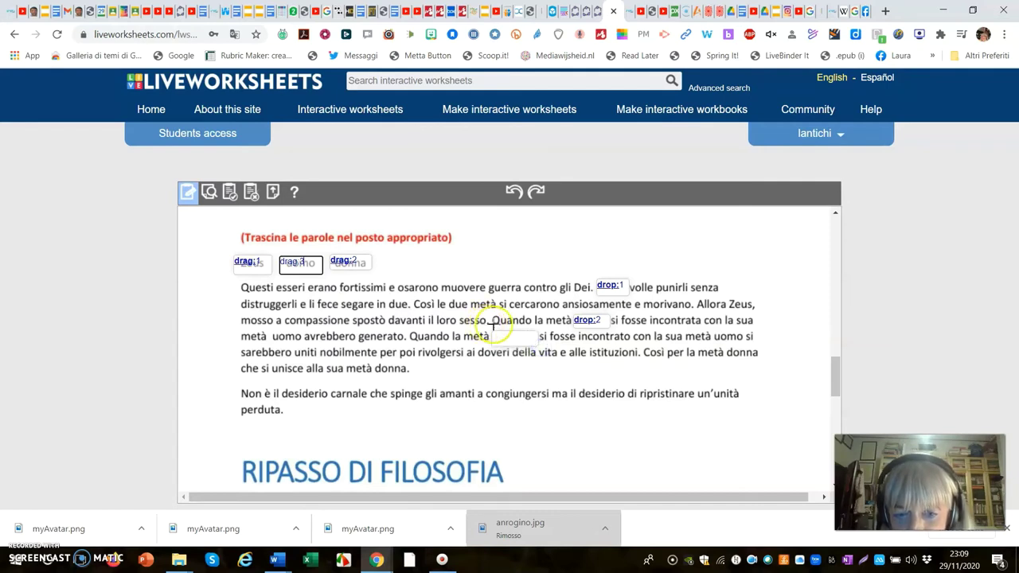
pyautogui.click(498, 340)
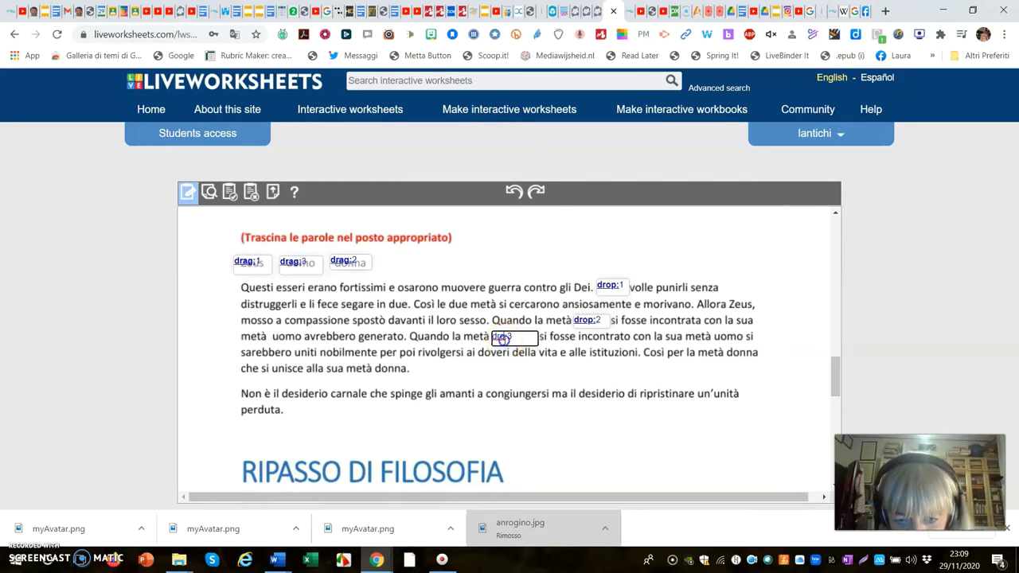
pyautogui.write('p')
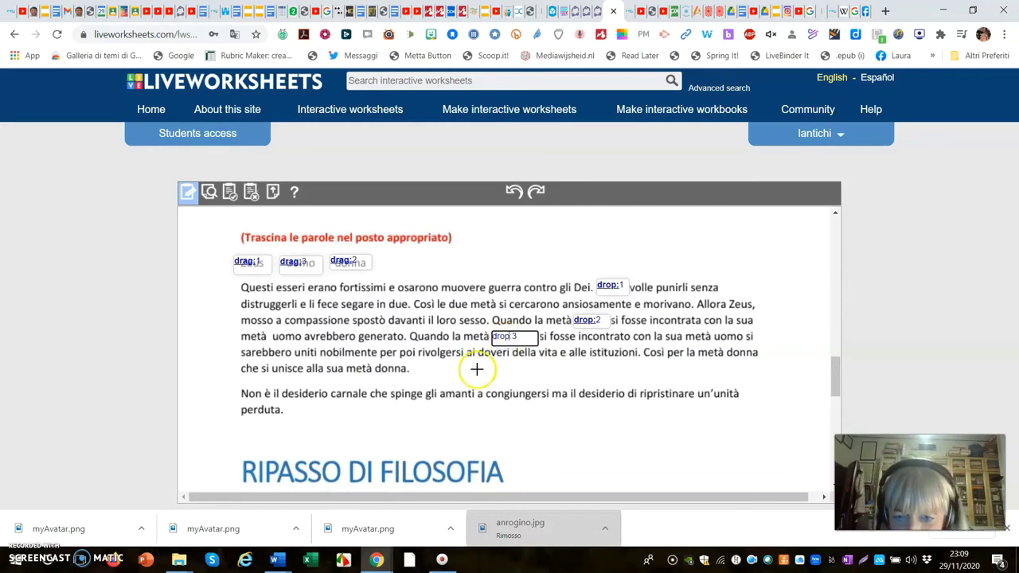
# Step: Draw a box over "Protagora" in the "RIPASSO DI FILOSOFIA" matching exercise and enter "join:1" in it
pyautogui.scroll(-2, 457, 375)
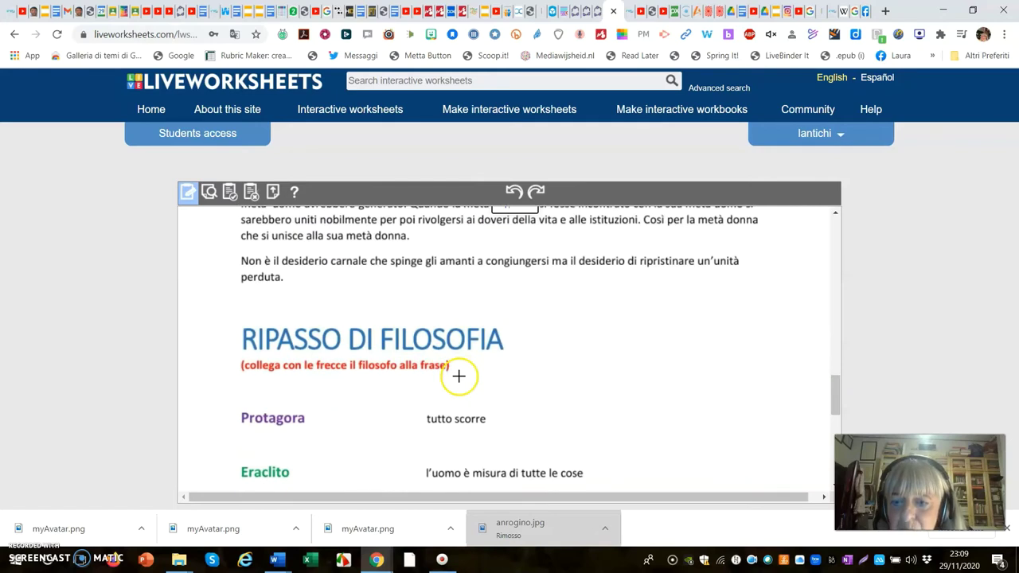
pyautogui.scroll(-1, 458, 376)
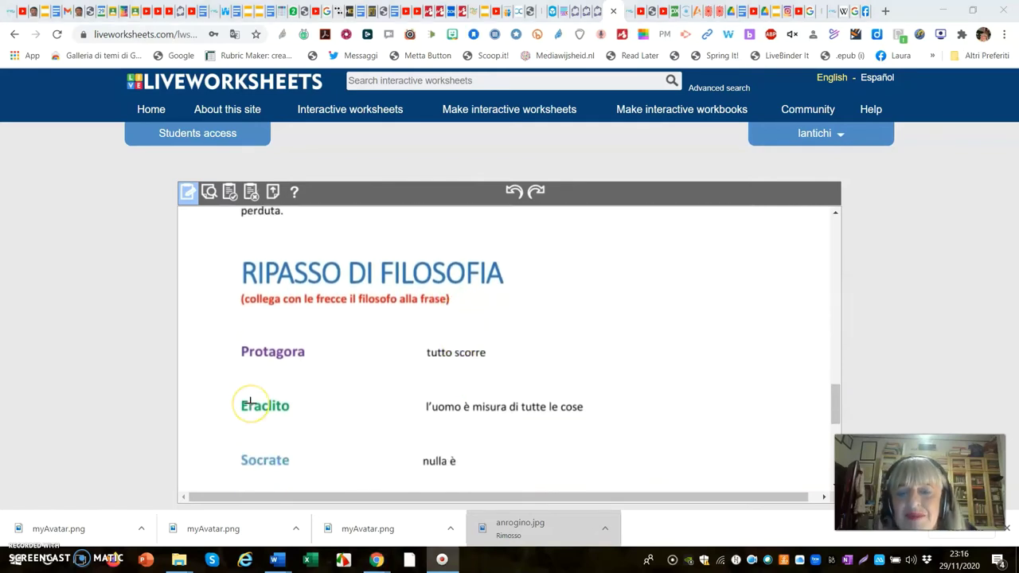
pyautogui.click(259, 297)
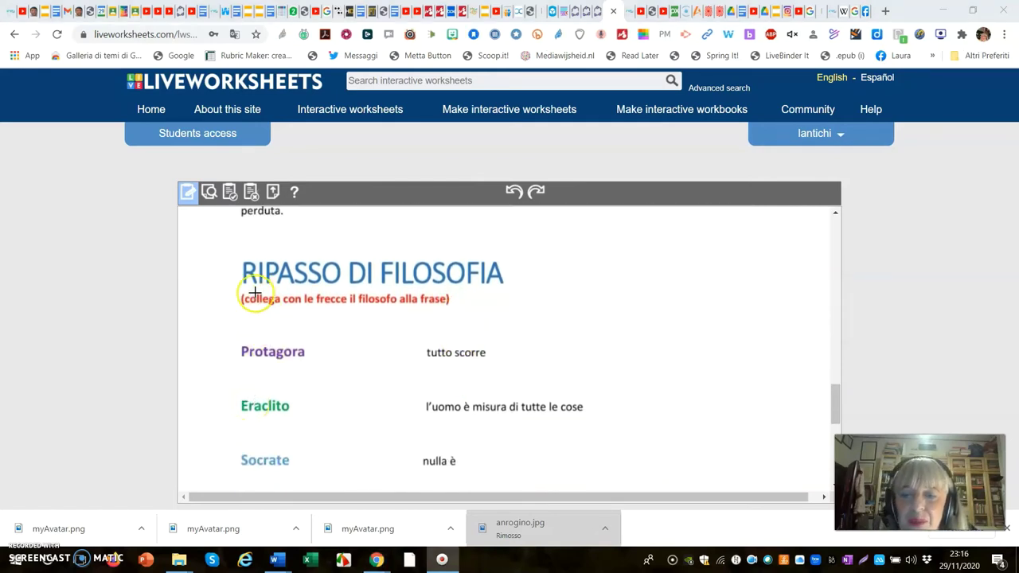
pyautogui.click(245, 306)
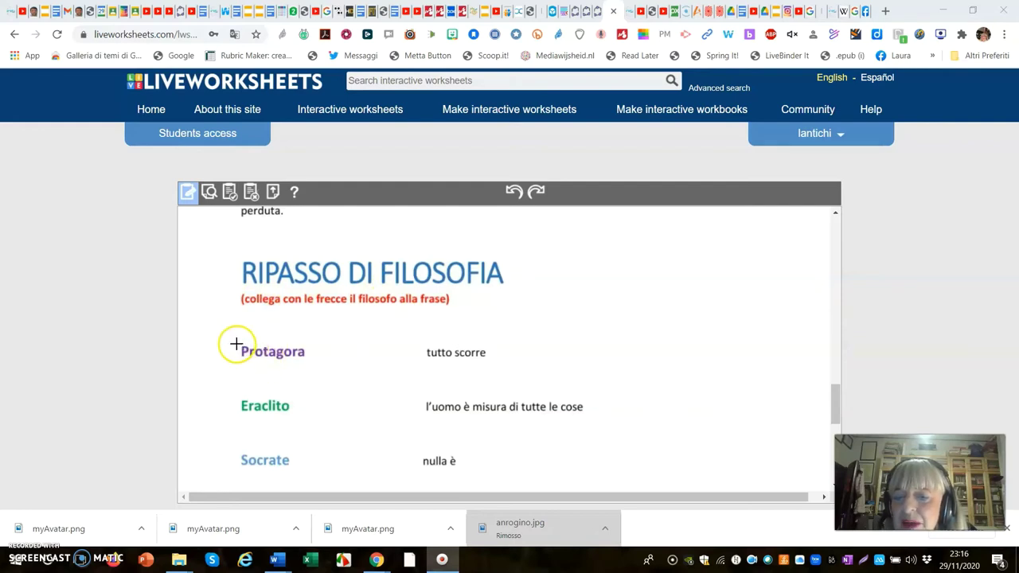
pyautogui.moveTo(236, 345); pyautogui.dragTo(294, 374)
pyautogui.moveTo(306, 372); pyautogui.dragTo(314, 371)
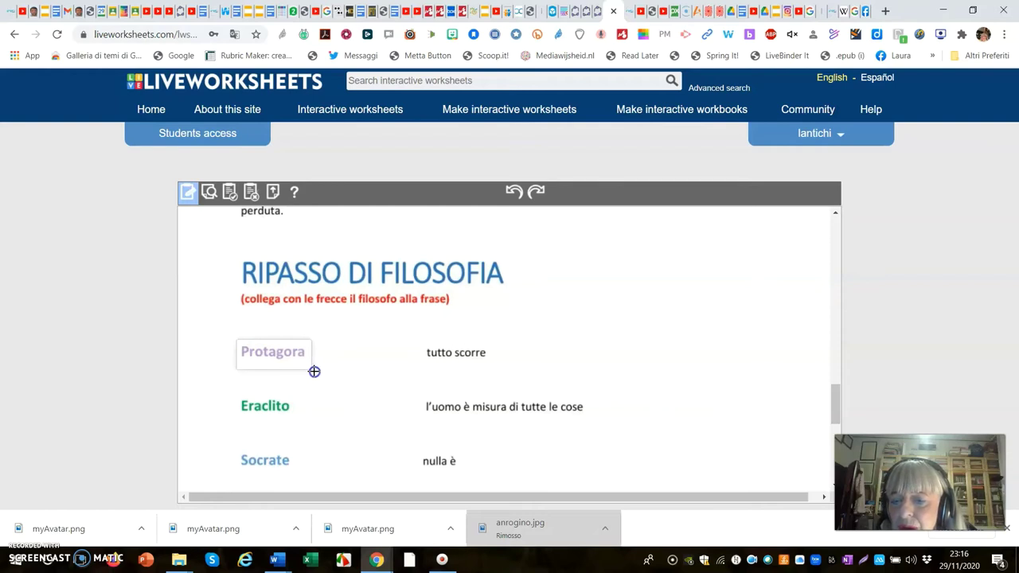
pyautogui.click(273, 353)
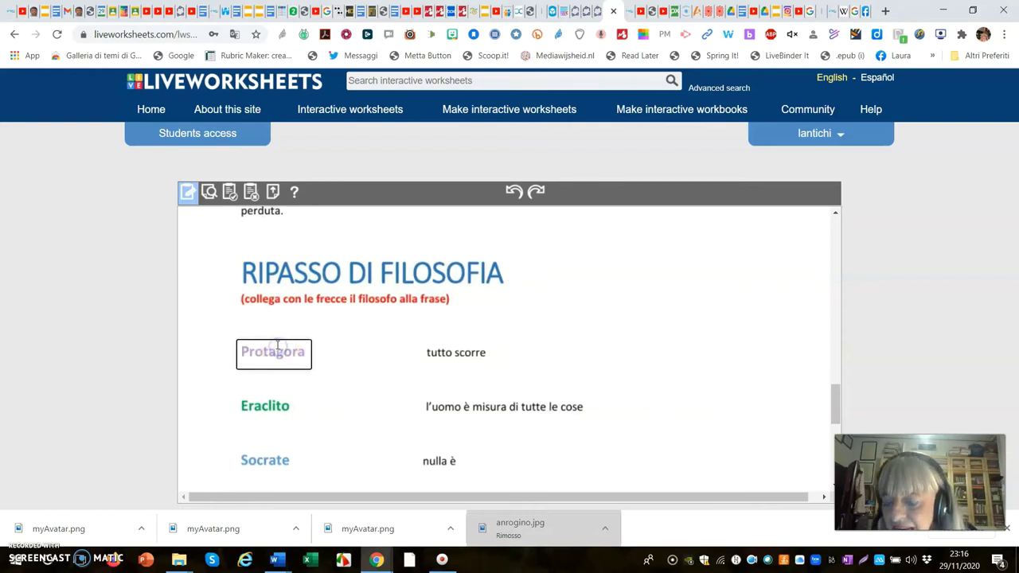
pyautogui.write('join')
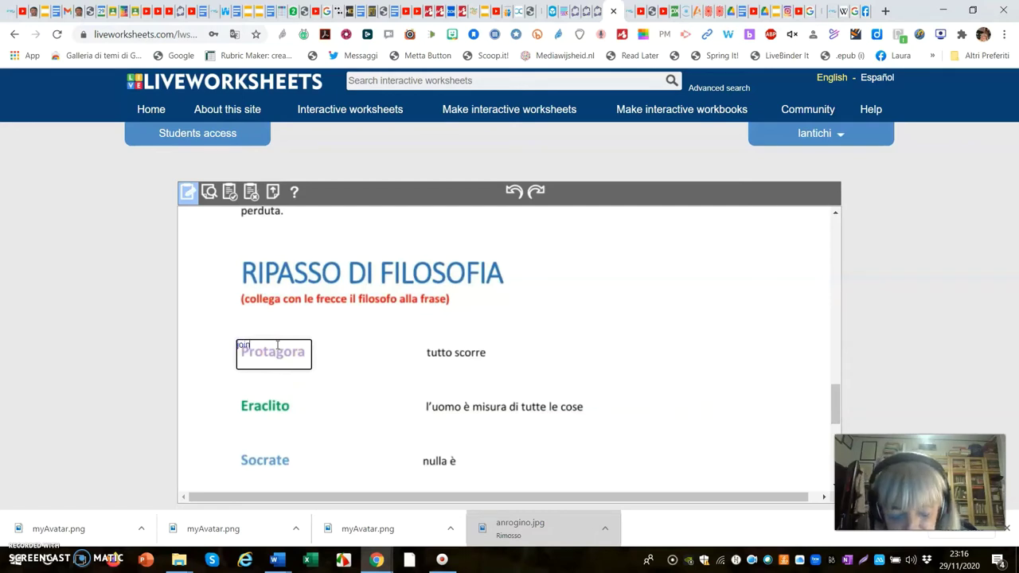
pyautogui.write(' 1')
# Step: Cover the phrase "l'uomo è misura di tutte le cose" with a box containing "join:1" to match it to Protagora
pyautogui.moveTo(271, 346)
pyautogui.mouseDown()
pyautogui.moveTo(262, 348)
pyautogui.moveTo(269, 374)
pyautogui.moveTo(305, 422)
pyautogui.moveTo(406, 422)
pyautogui.mouseUp()
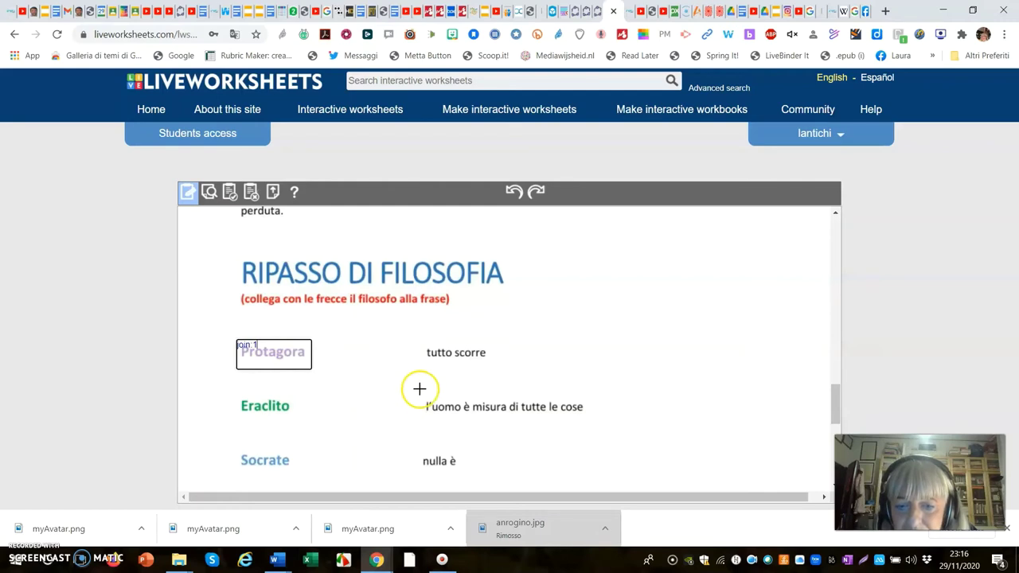
pyautogui.moveTo(421, 396); pyautogui.dragTo(593, 423)
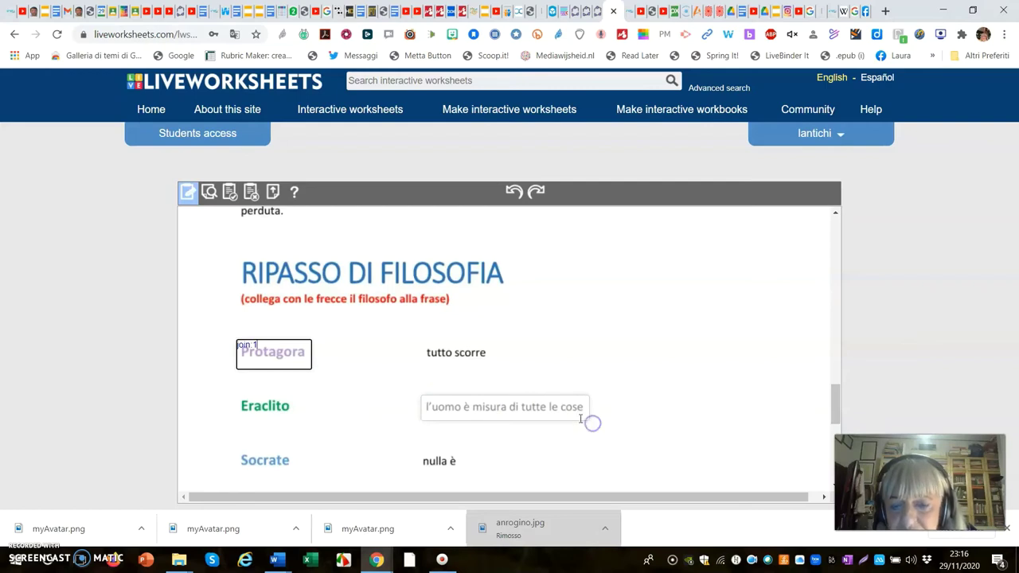
pyautogui.click(432, 406)
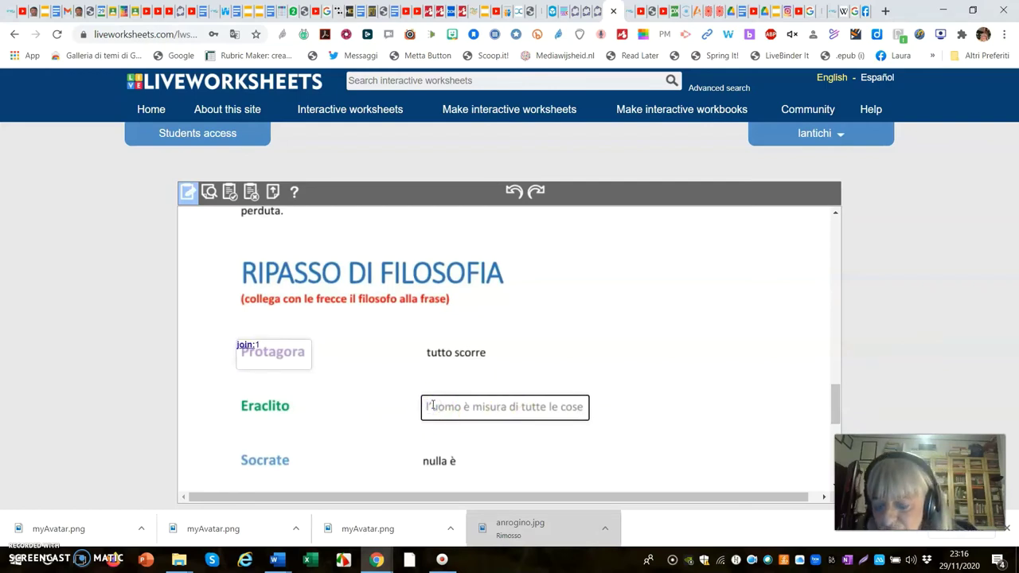
pyautogui.write('join')
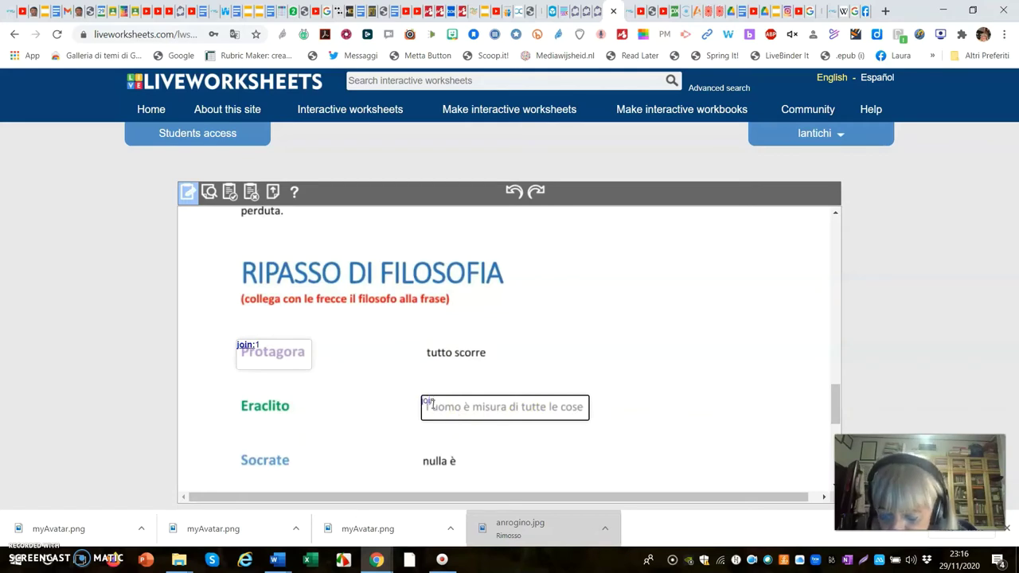
pyautogui.write(':1')
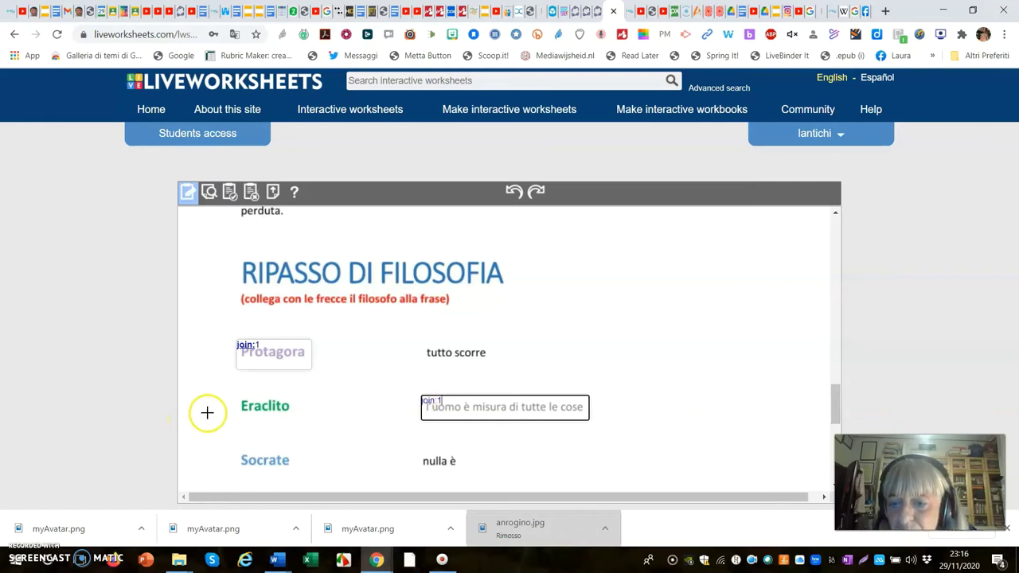
# Step: Cover "Eraclito" with a box and enter "join:2" in it
pyautogui.moveTo(231, 395); pyautogui.dragTo(302, 420)
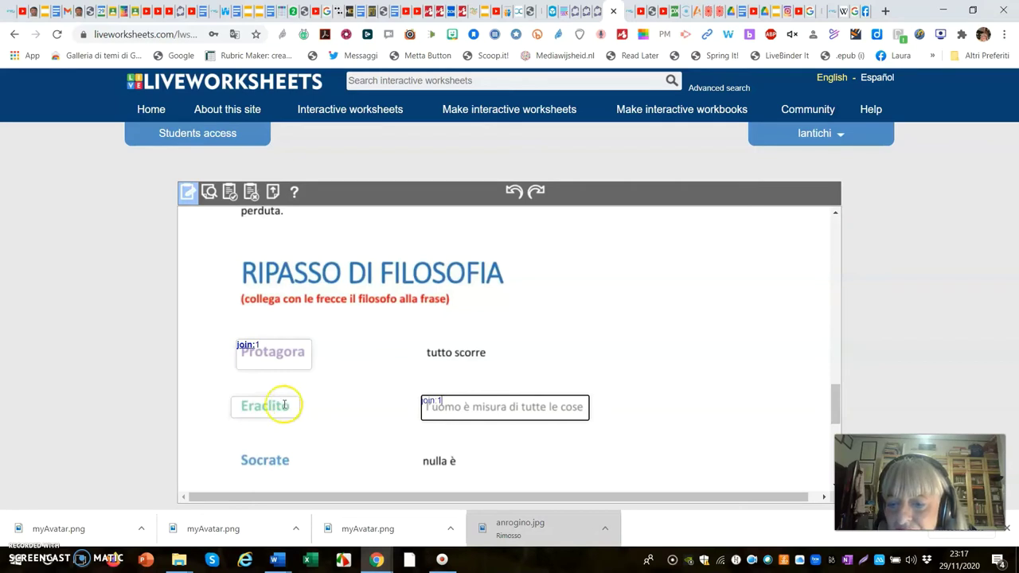
pyautogui.click(243, 408)
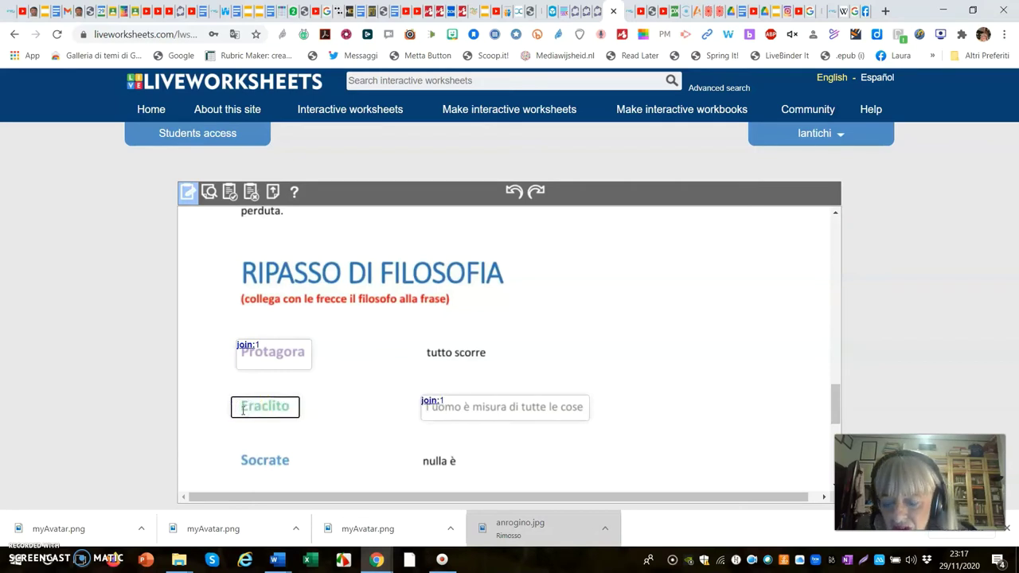
pyautogui.write('join')
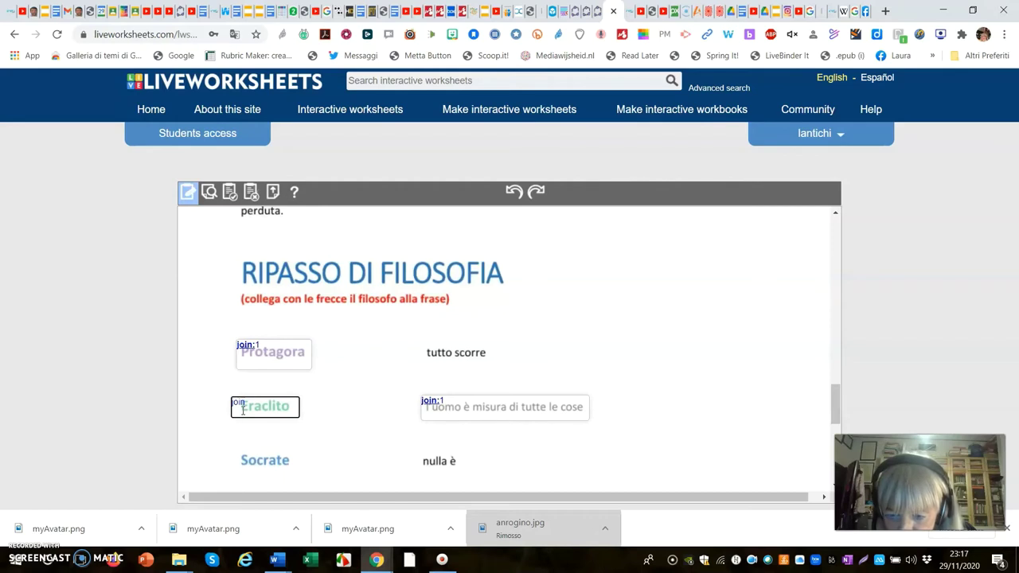
pyautogui.write(':2')
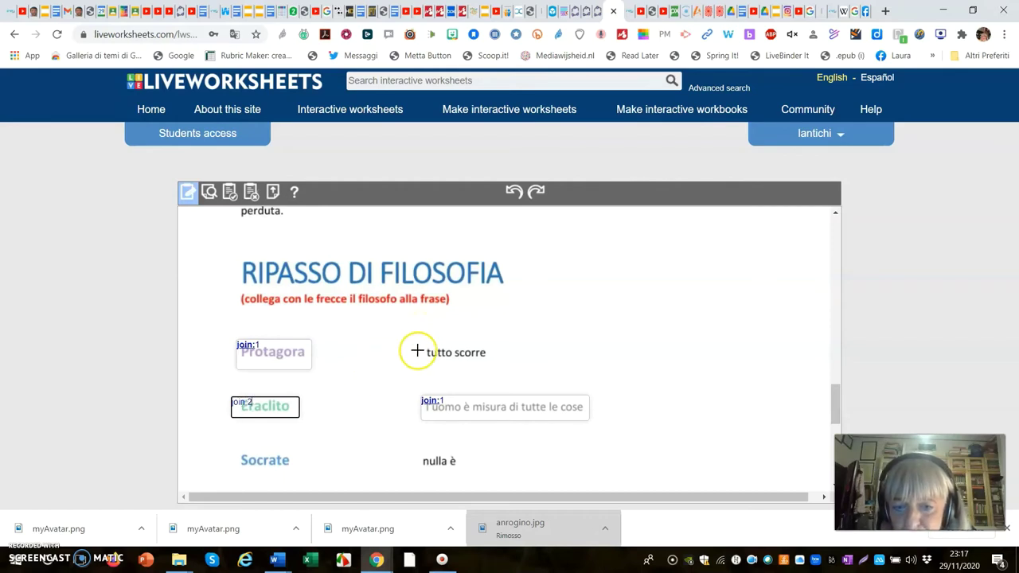
# Step: Draw a box over the phrase "tutto scorre" and enter "join:2" to pair it with Eraclito
pyautogui.moveTo(415, 341); pyautogui.dragTo(505, 369)
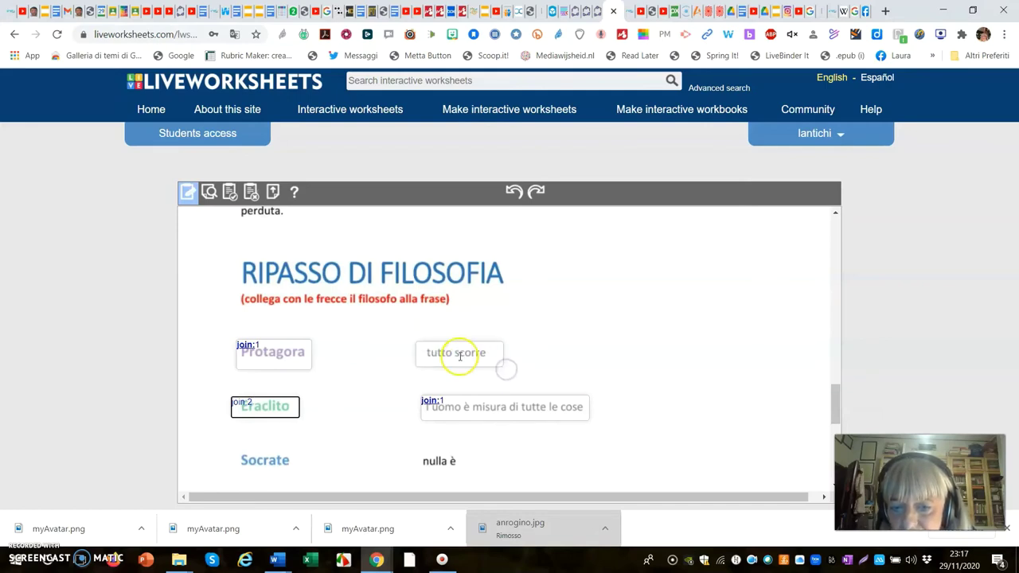
pyautogui.click(430, 353)
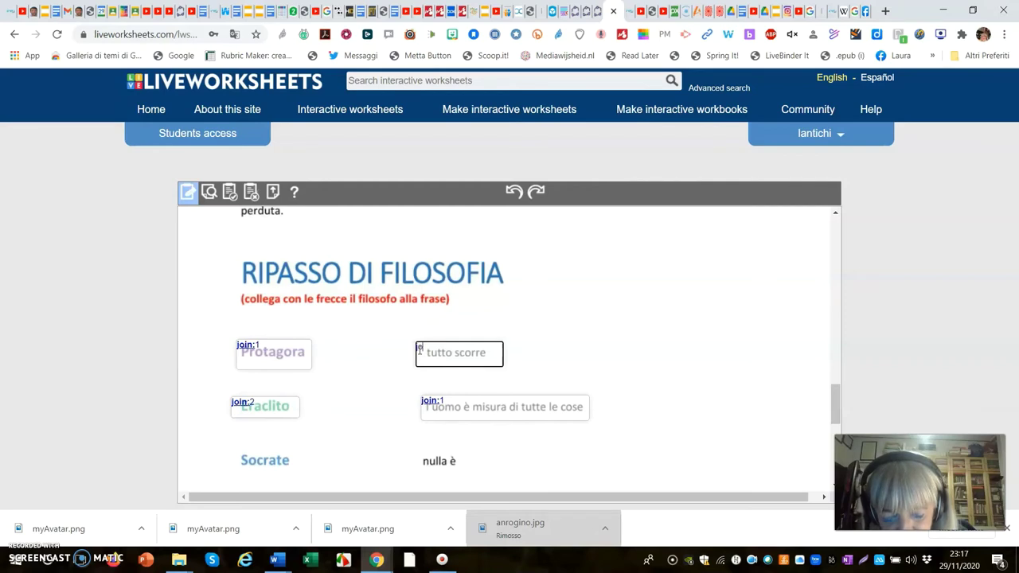
pyautogui.write('in')
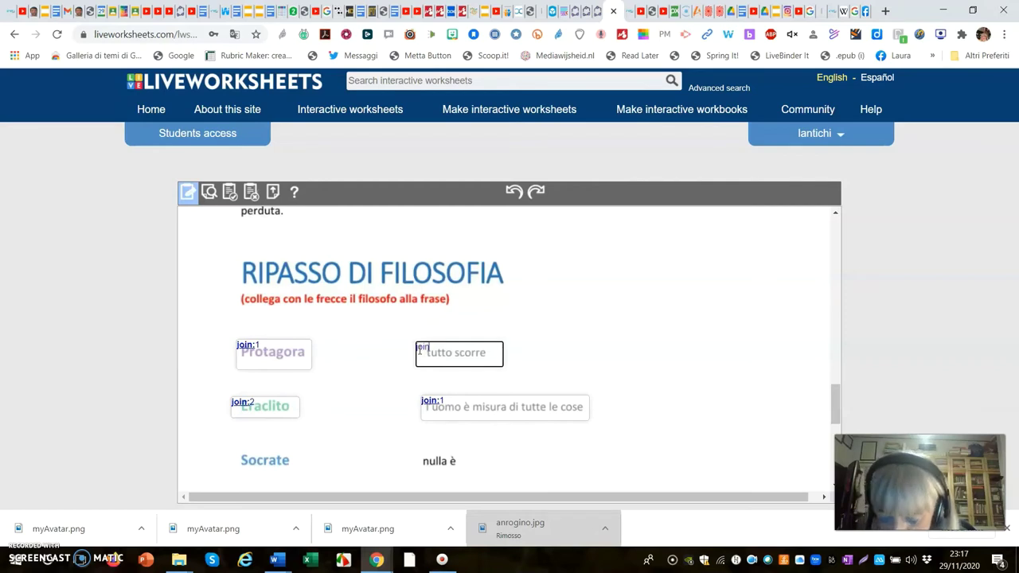
pyautogui.write(':')
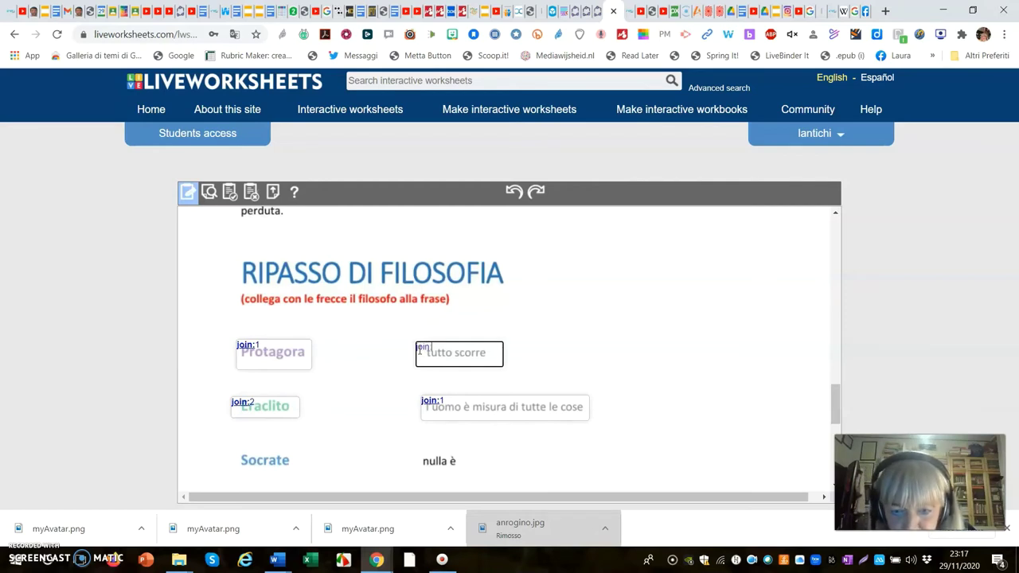
pyautogui.write('2')
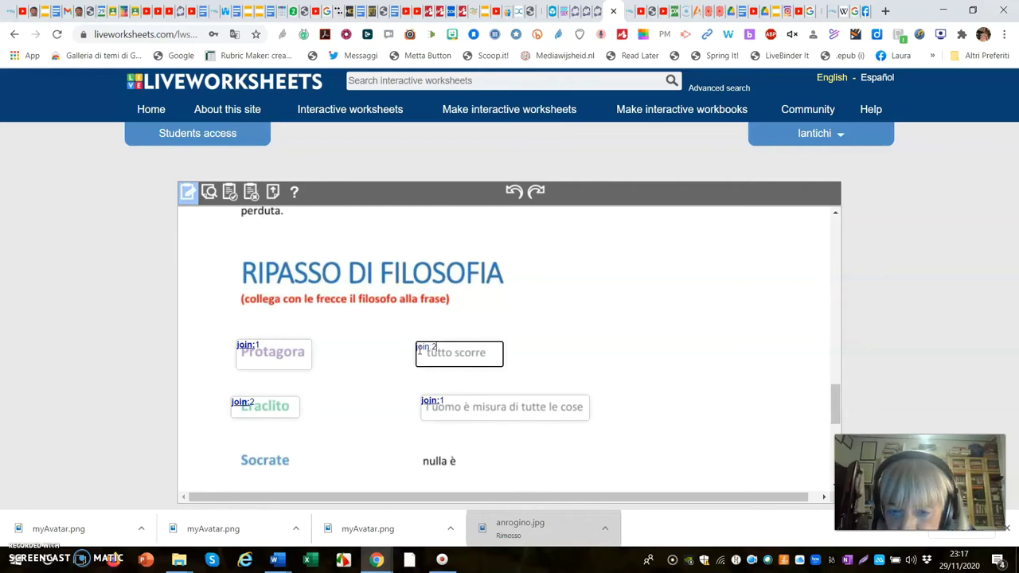
# Step: Draw a box over "Socrate" and enter "join:3" in it
pyautogui.scroll(-2, 411, 420)
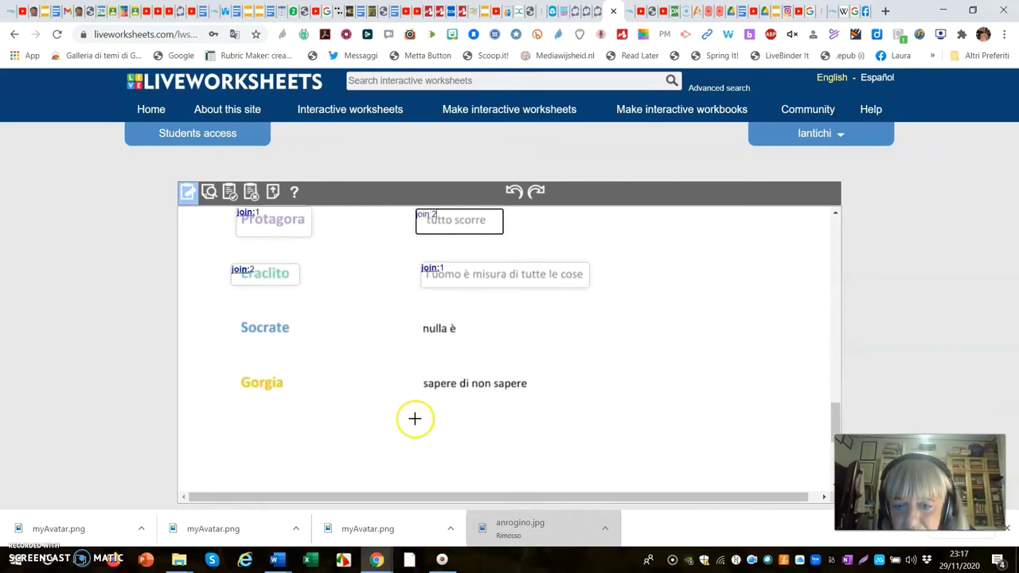
pyautogui.moveTo(228, 319); pyautogui.dragTo(299, 339)
pyautogui.click(291, 326)
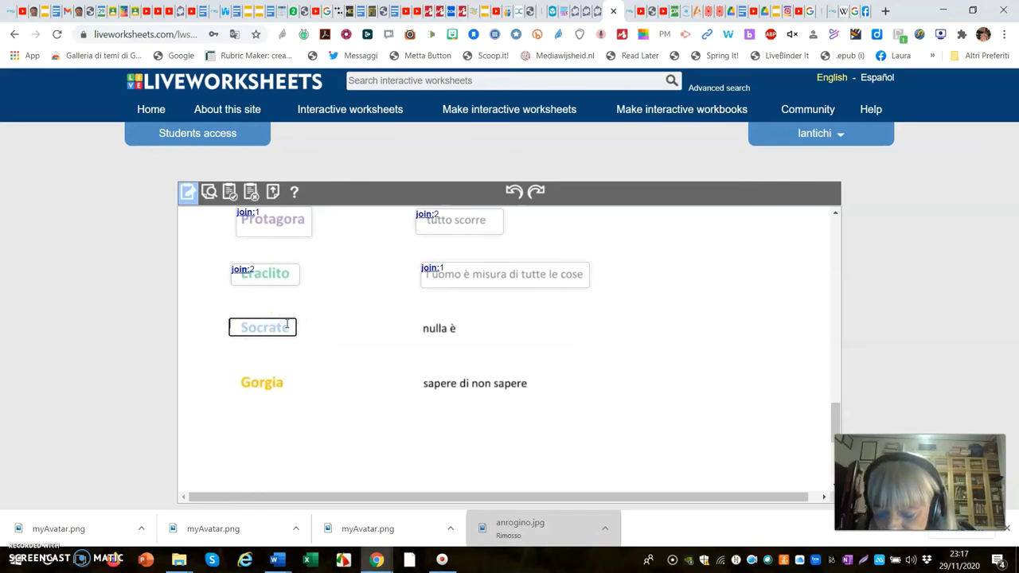
pyautogui.write('join:3')
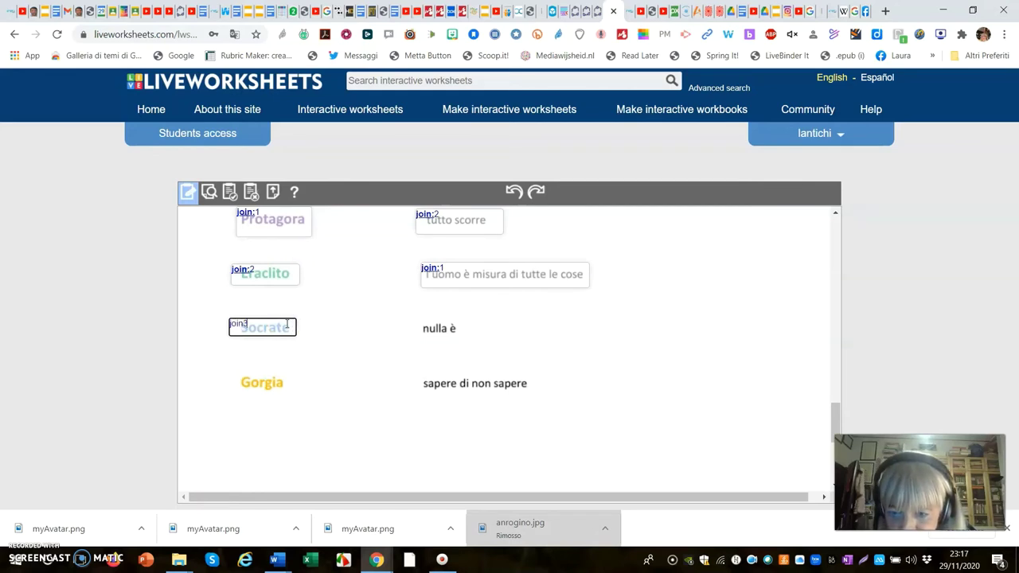
pyautogui.press('BackSpace')
pyautogui.press('BackSpace')
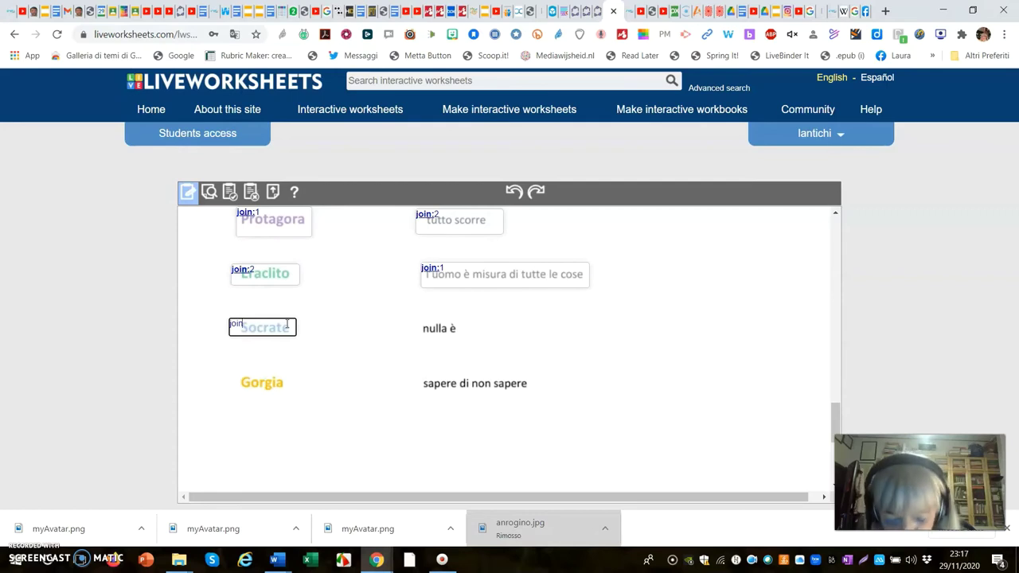
pyautogui.write(':3')
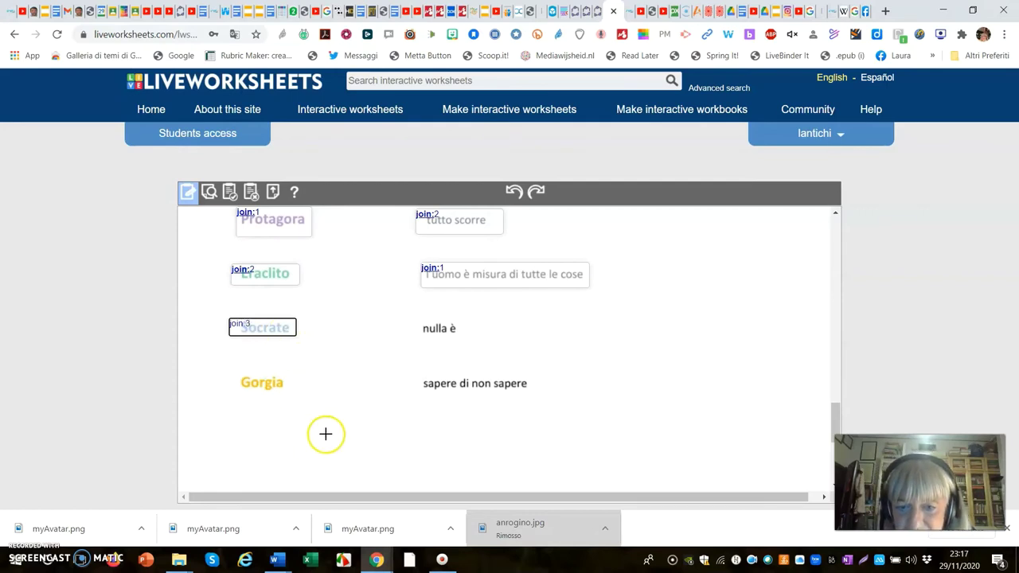
# Step: Cover the phrase "sapere di non sapere" with a box containing "join:3" to match it to Socrate
pyautogui.moveTo(412, 371); pyautogui.dragTo(542, 396)
pyautogui.click(426, 386)
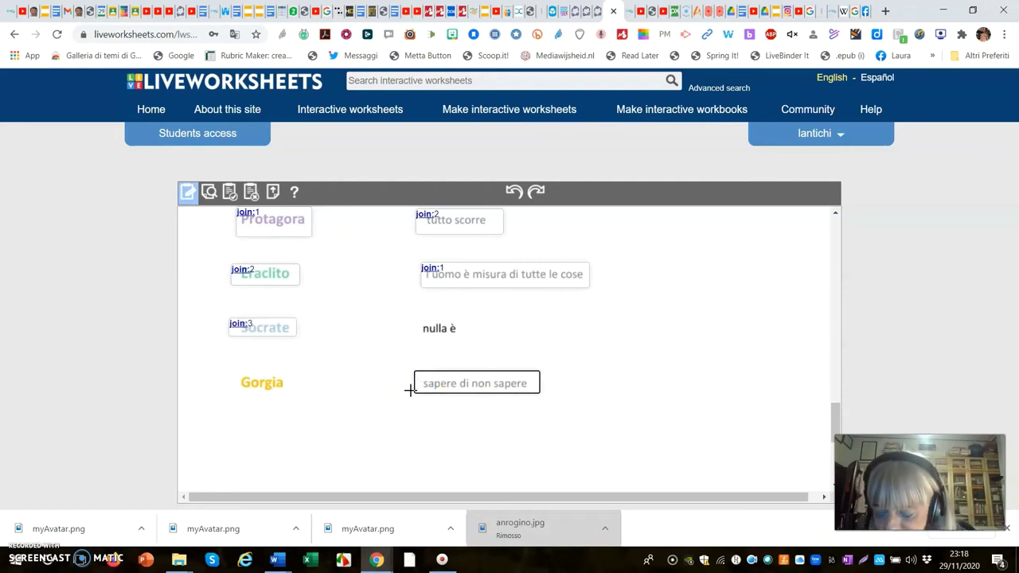
pyautogui.write('join')
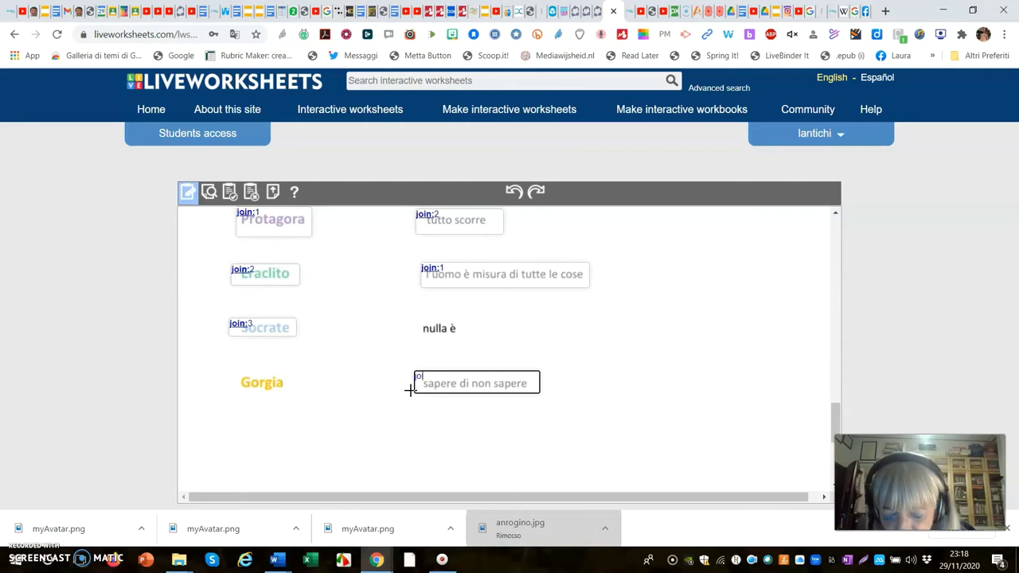
pyautogui.write(':3')
# Step: Draw a box over "Gorgia" and enter "join:4" in it
pyautogui.click(210, 374)
pyautogui.moveTo(229, 366); pyautogui.dragTo(298, 403)
pyautogui.click(253, 378)
pyautogui.click(253, 377)
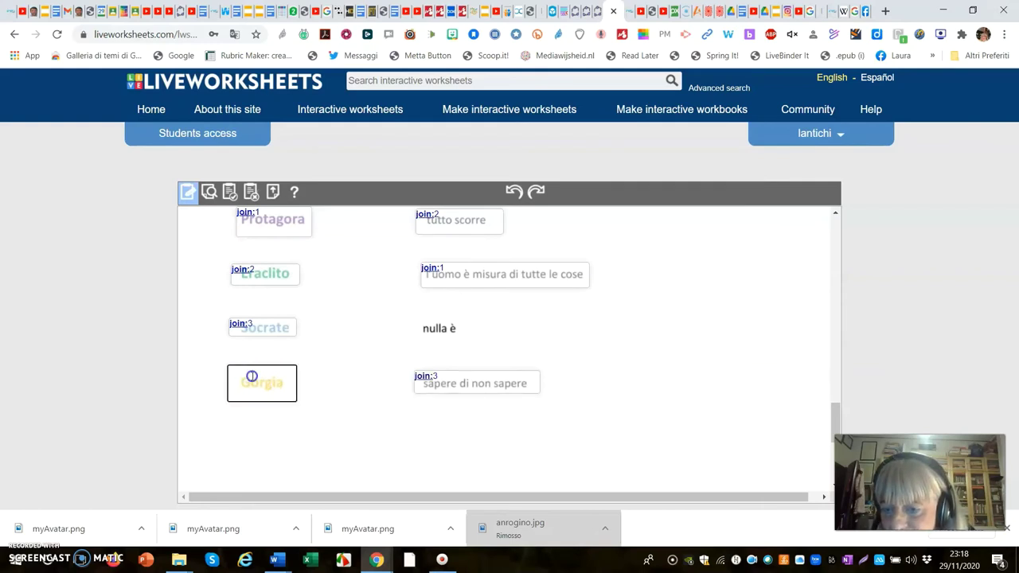
pyautogui.write('join:')
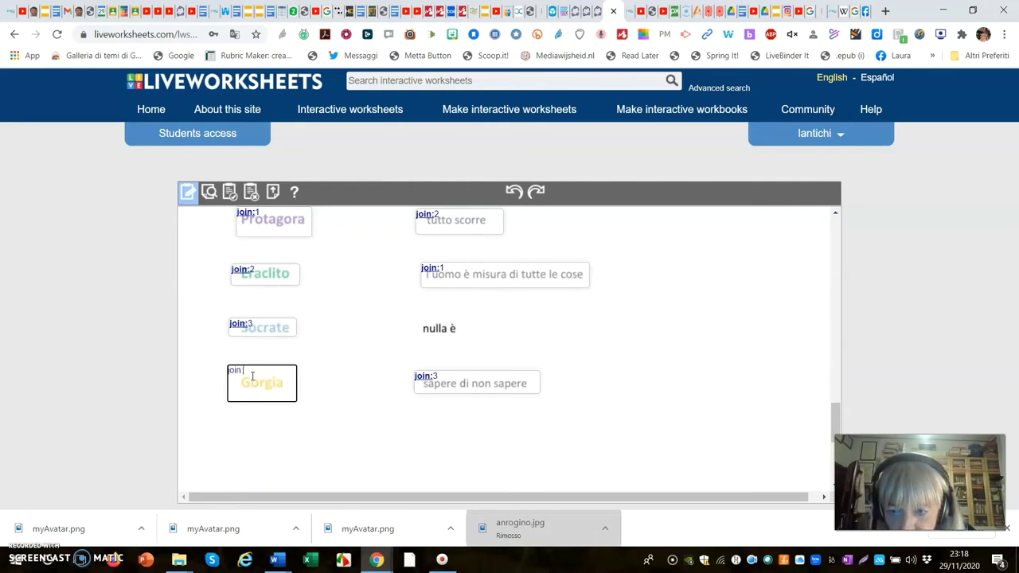
pyautogui.write('4')
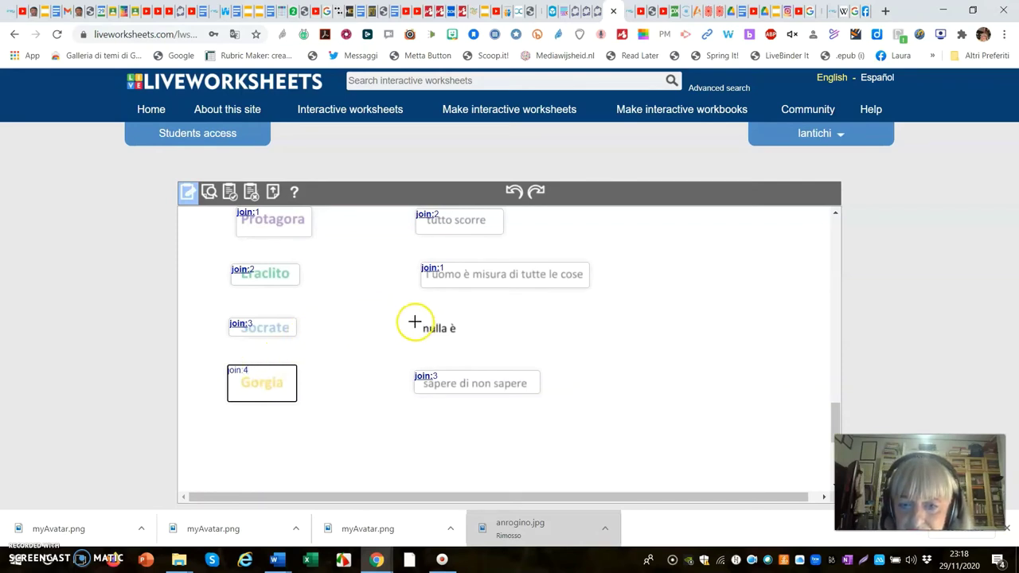
# Step: Cover the phrase "nulla è" with a box containing "join:4" to pair it with Gorgia
pyautogui.moveTo(415, 321); pyautogui.dragTo(478, 351)
pyautogui.moveTo(400, 328); pyautogui.dragTo(419, 329)
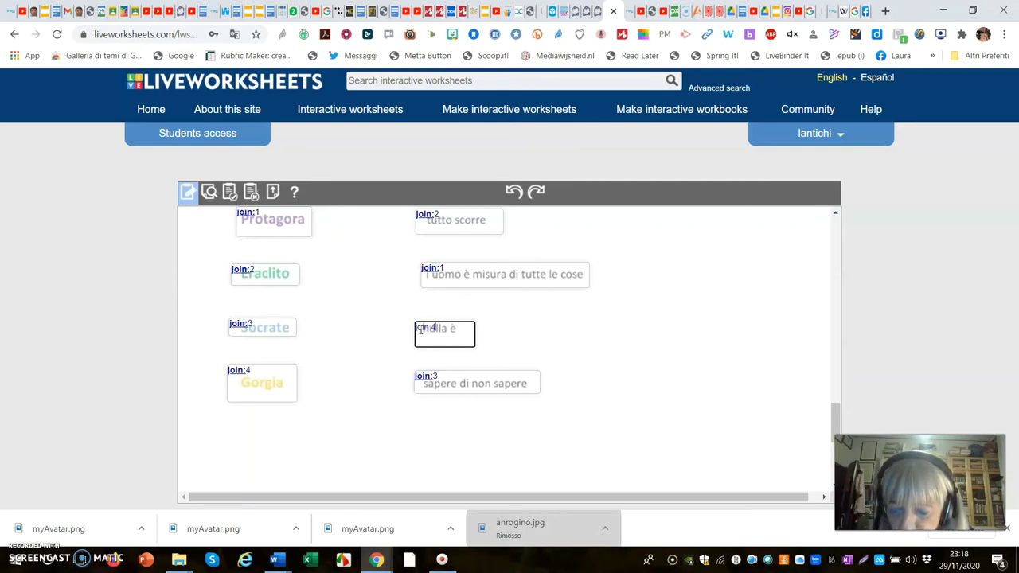
pyautogui.scroll(-2, 414, 311)
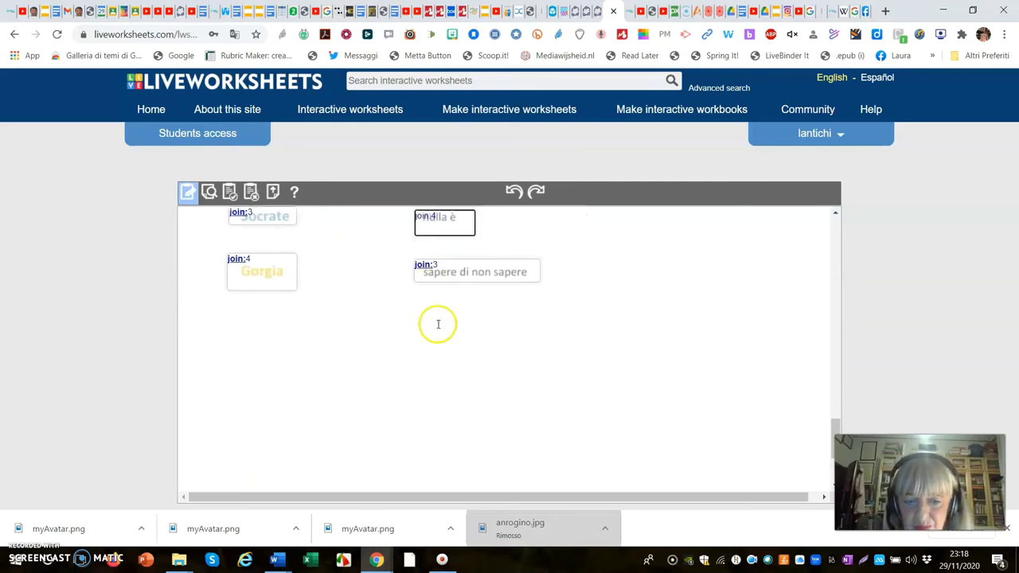
pyautogui.scroll(3, 438, 325)
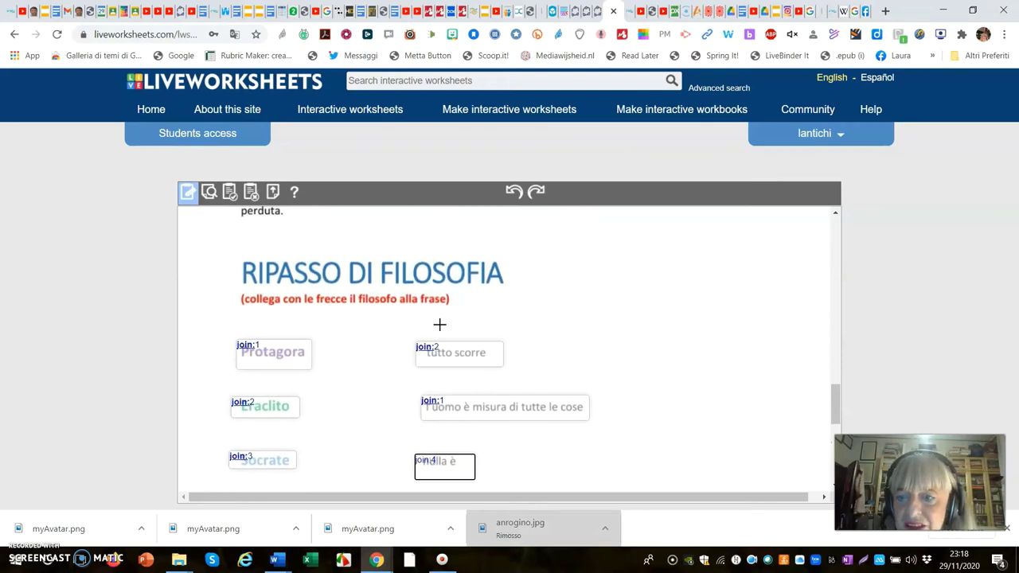
pyautogui.scroll(6, 420, 333)
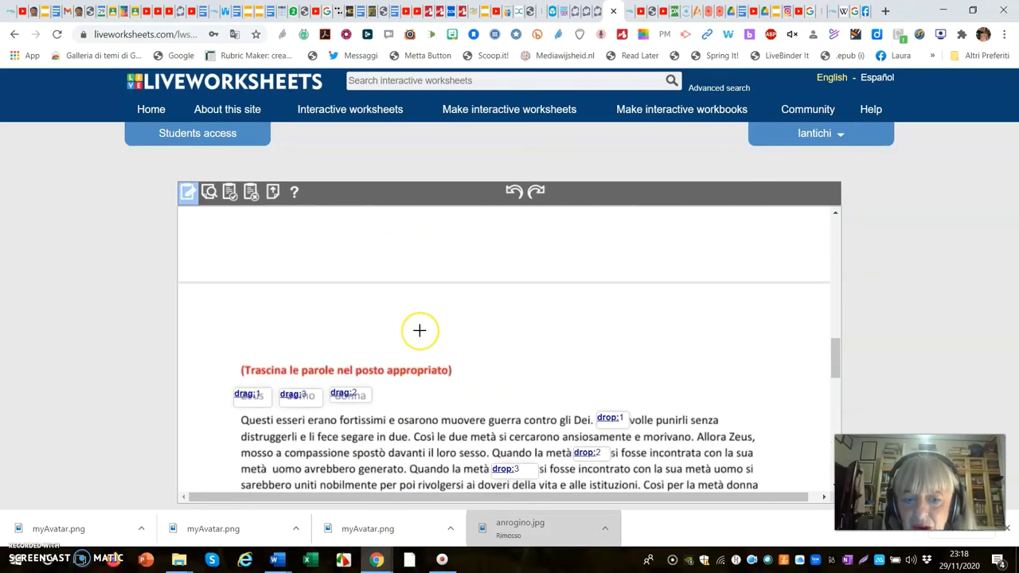
# Step: Save the worksheet to the account as private with the title "Prova di testing"
pyautogui.scroll(8, 420, 329)
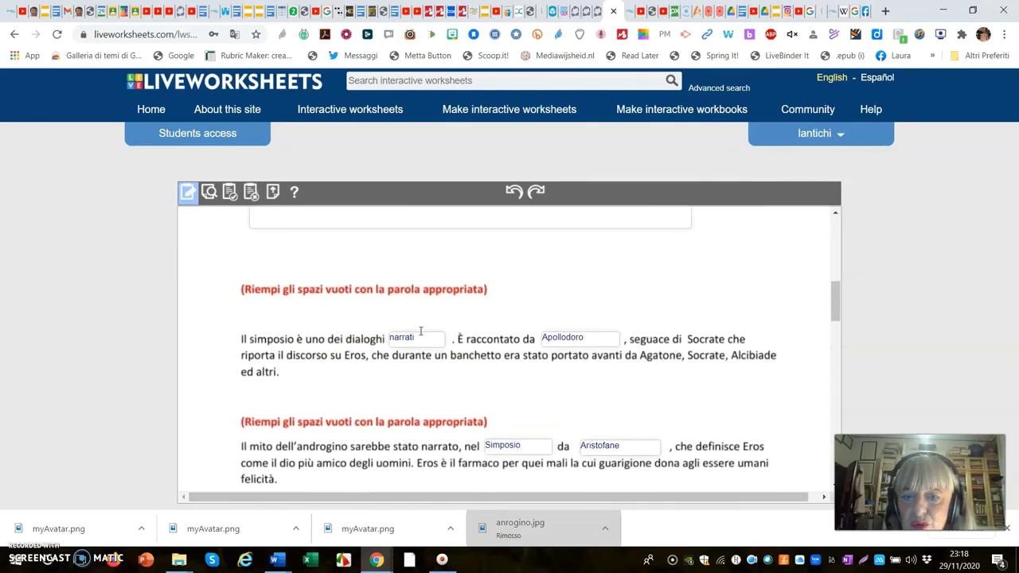
pyautogui.scroll(3, 421, 331)
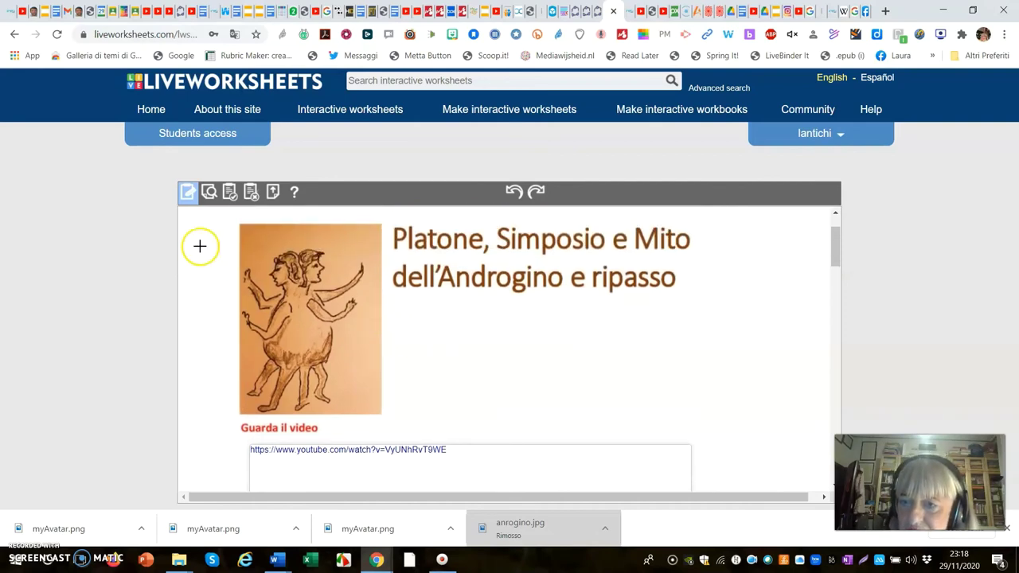
pyautogui.click(231, 194)
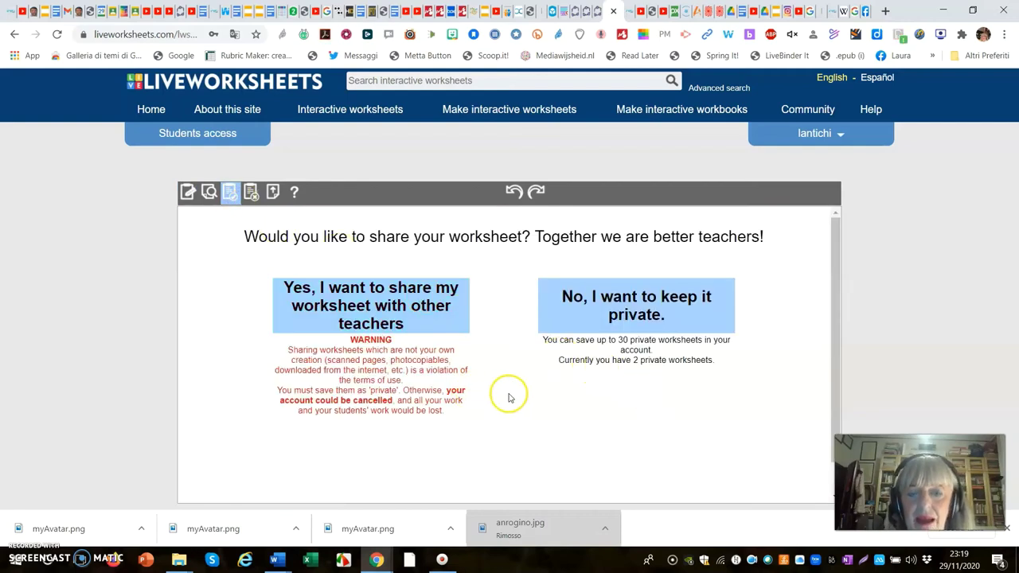
pyautogui.click(599, 316)
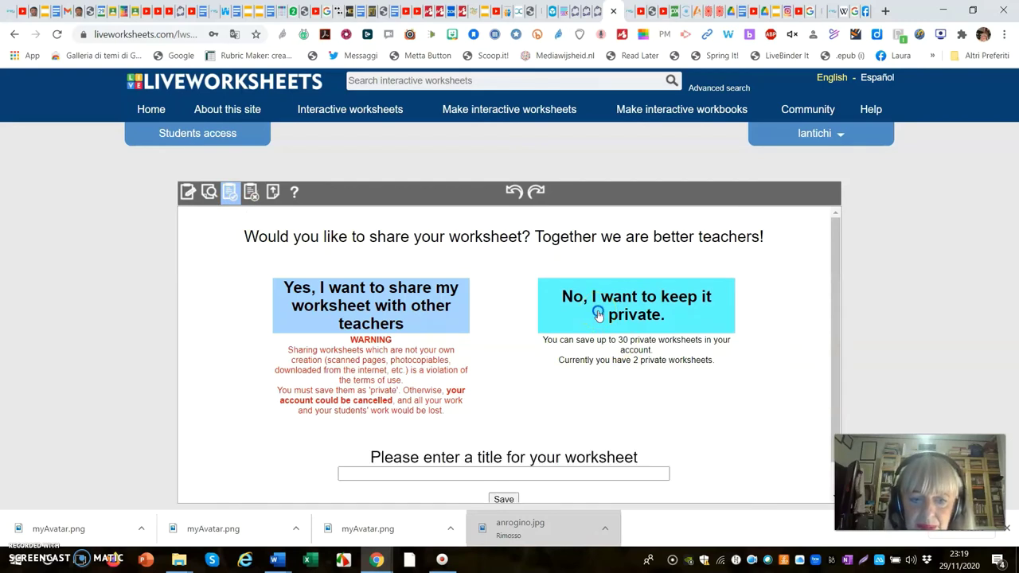
pyautogui.click(367, 470)
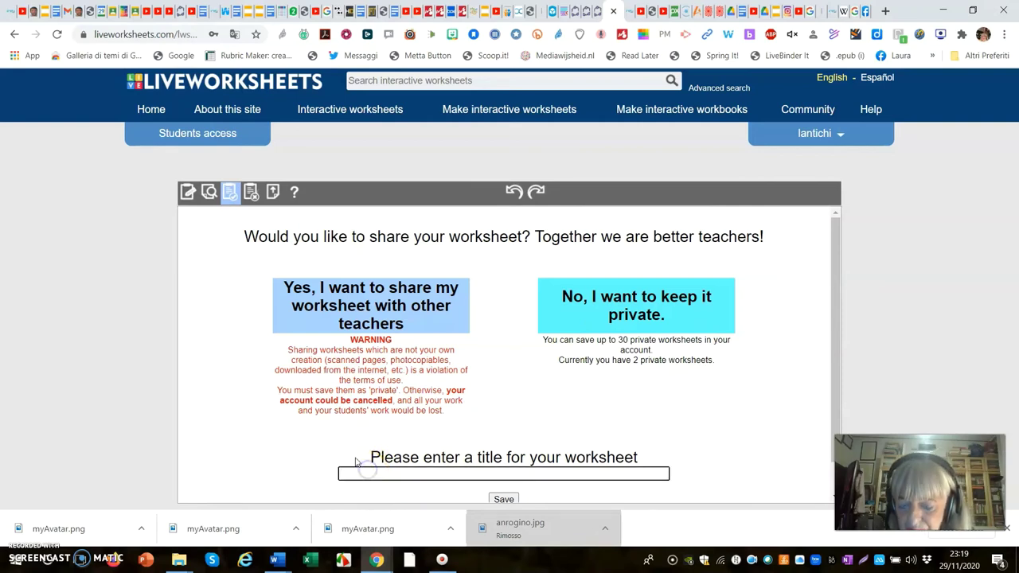
pyautogui.write('Pro')
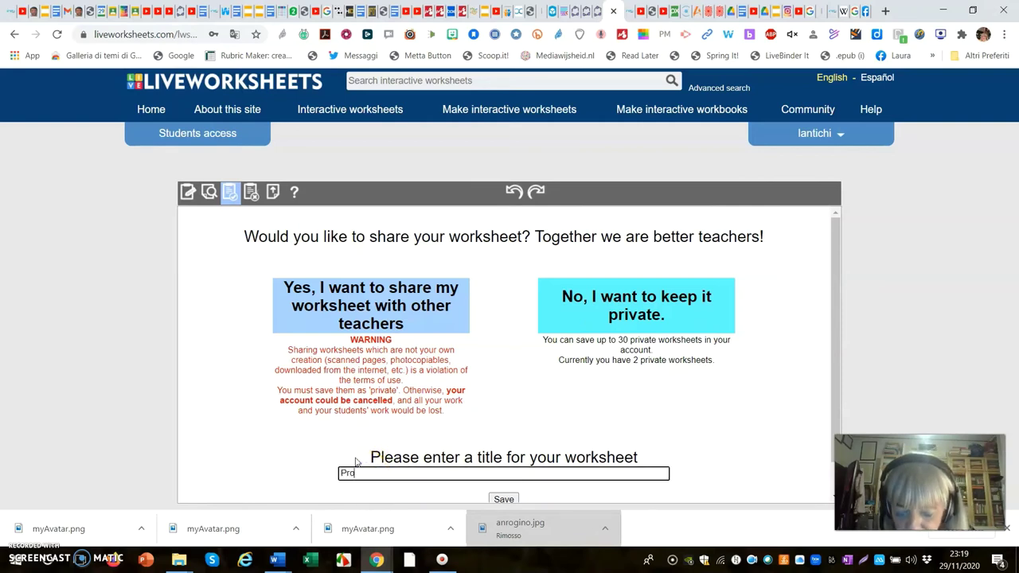
pyautogui.write('va di ')
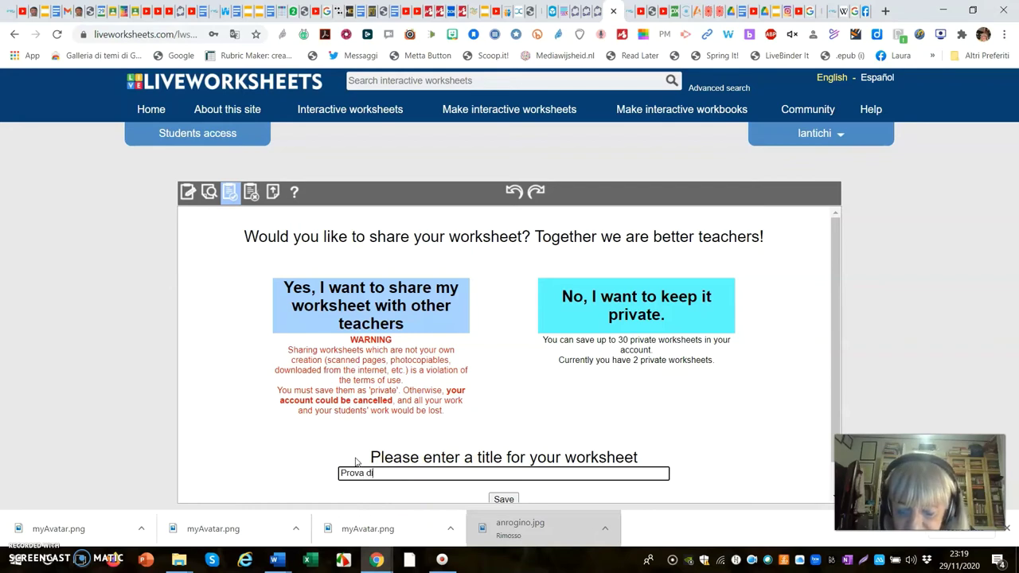
pyautogui.write('te')
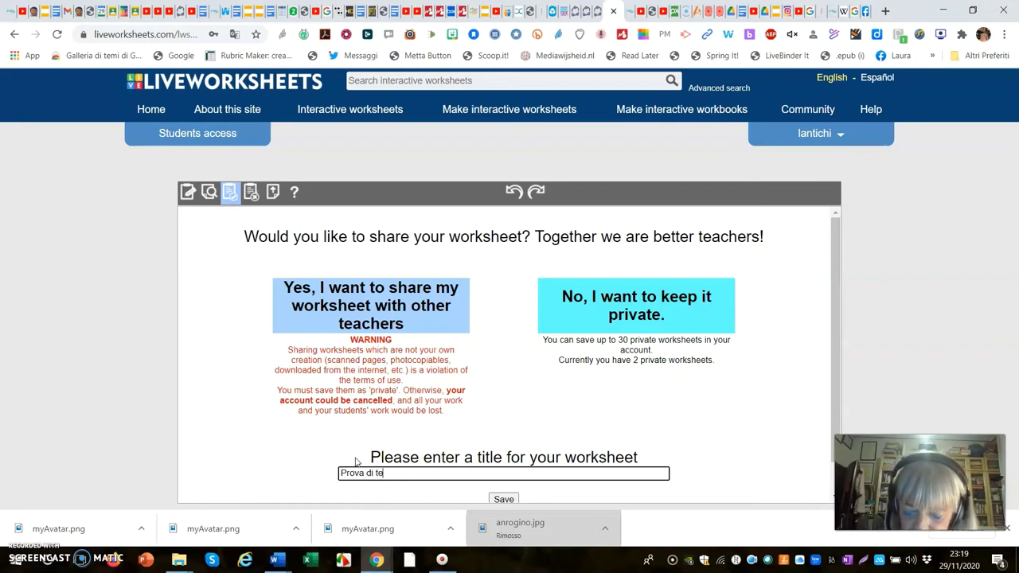
pyautogui.write('sting')
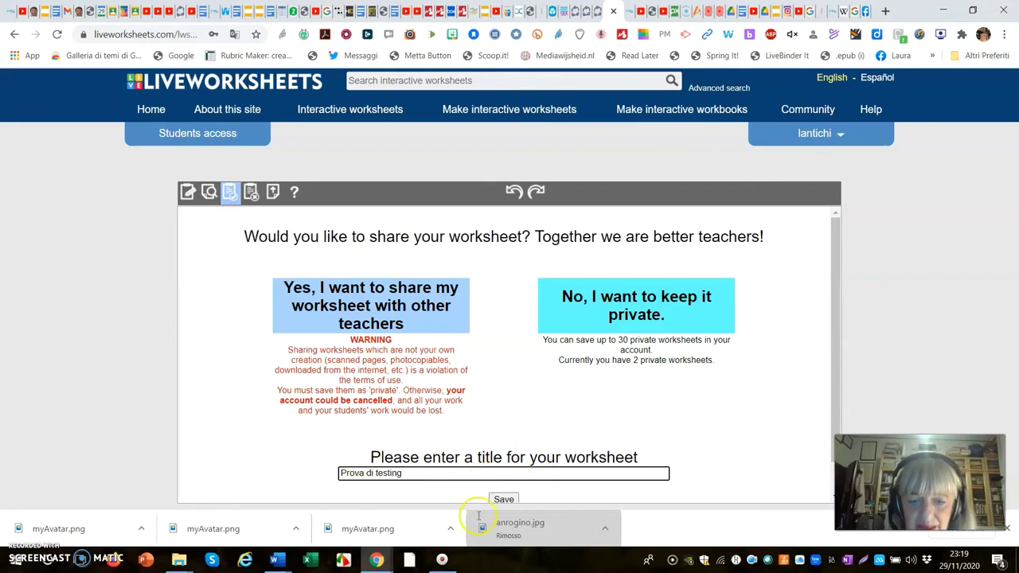
pyautogui.click(507, 500)
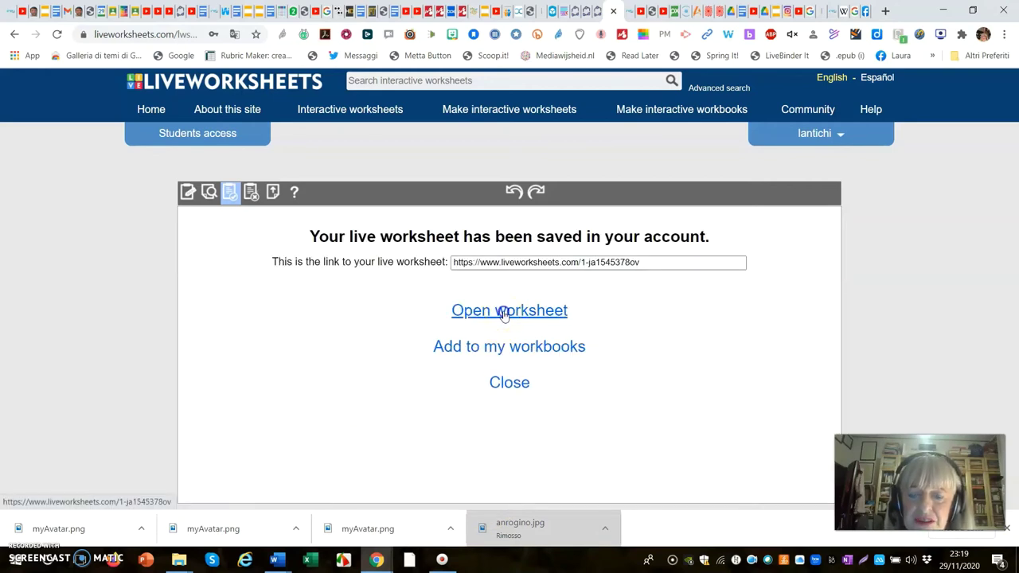
# Step: Open the saved worksheet and try out the embedded video under "Guarda il video"
pyautogui.click(504, 315)
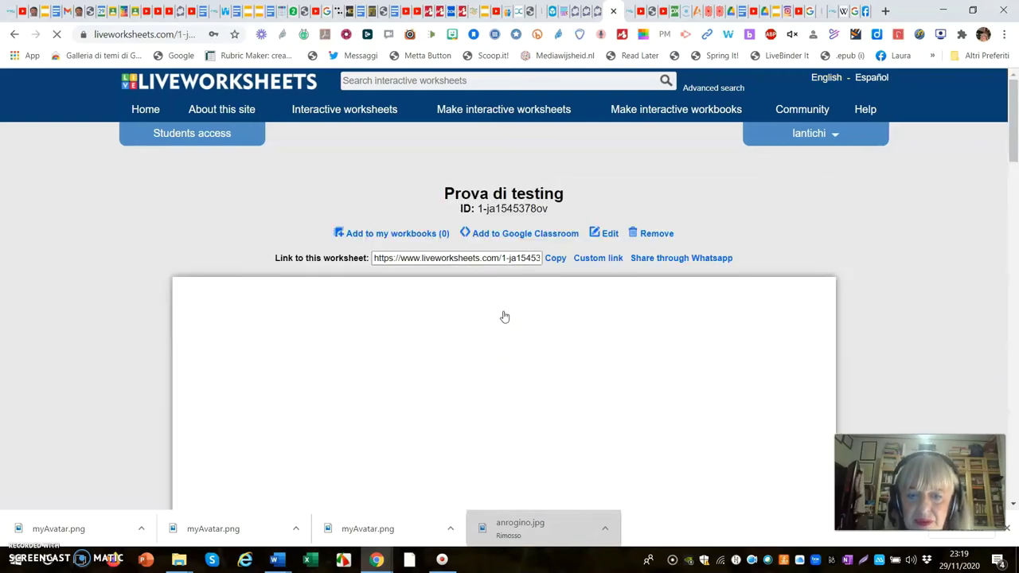
pyautogui.scroll(-3, 504, 317)
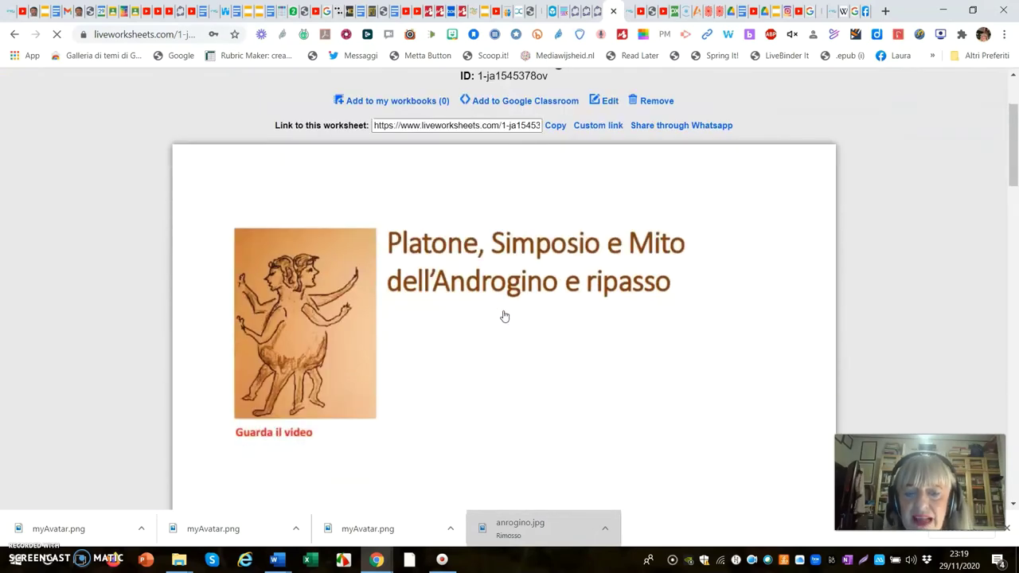
pyautogui.scroll(-2, 503, 315)
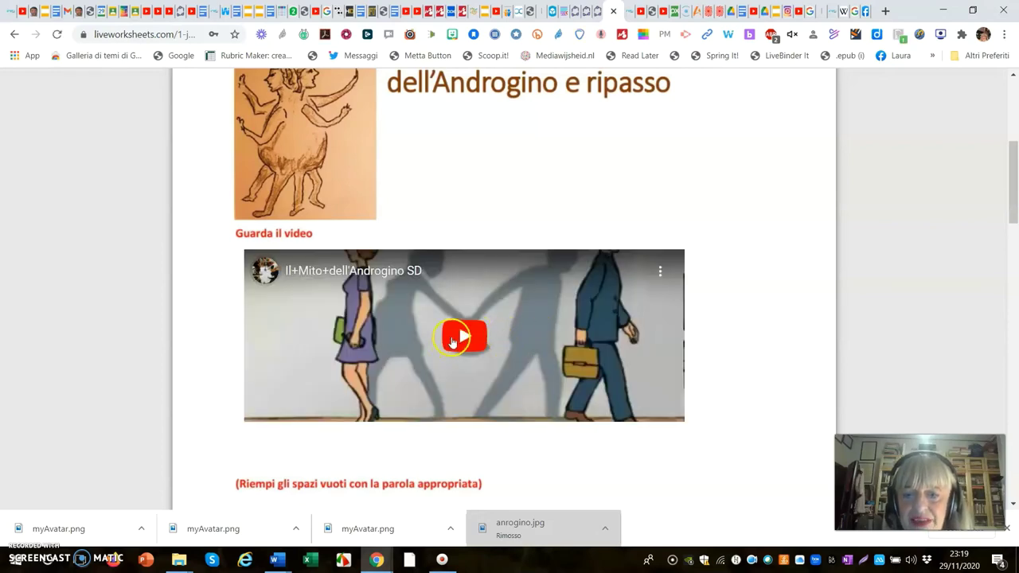
pyautogui.click(417, 319)
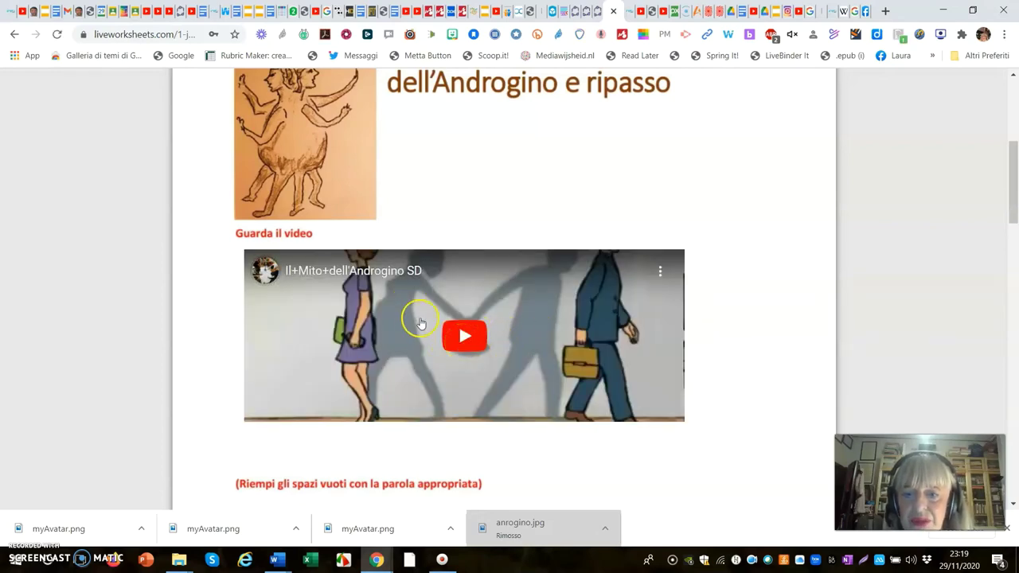
pyautogui.click(467, 338)
# Step: Fill the two blanks of the first gap-fill exercise with "narrati" and "Apollodoro"
pyautogui.scroll(-3, 468, 338)
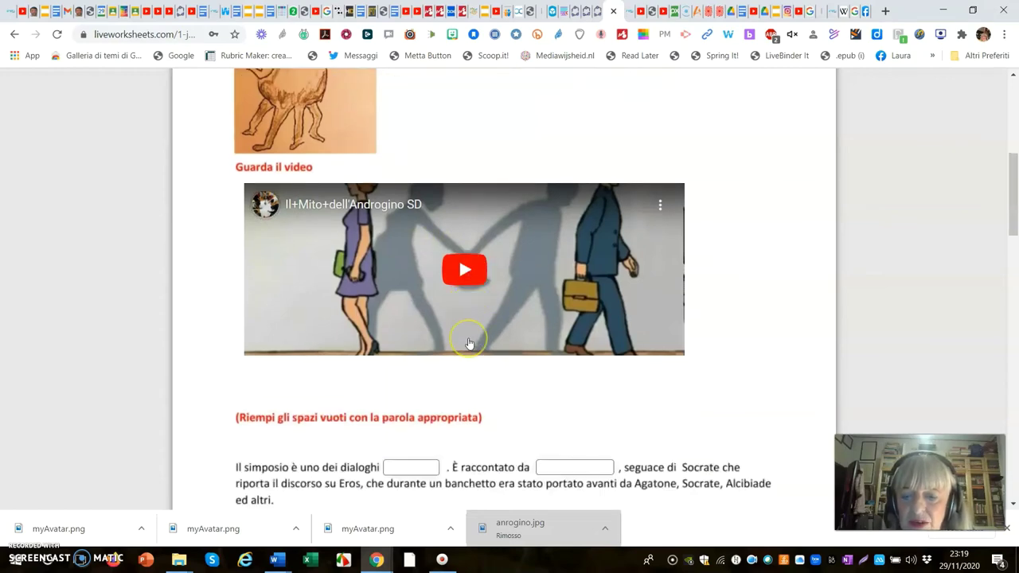
pyautogui.scroll(-1, 468, 340)
pyautogui.click(410, 269)
pyautogui.click(408, 269)
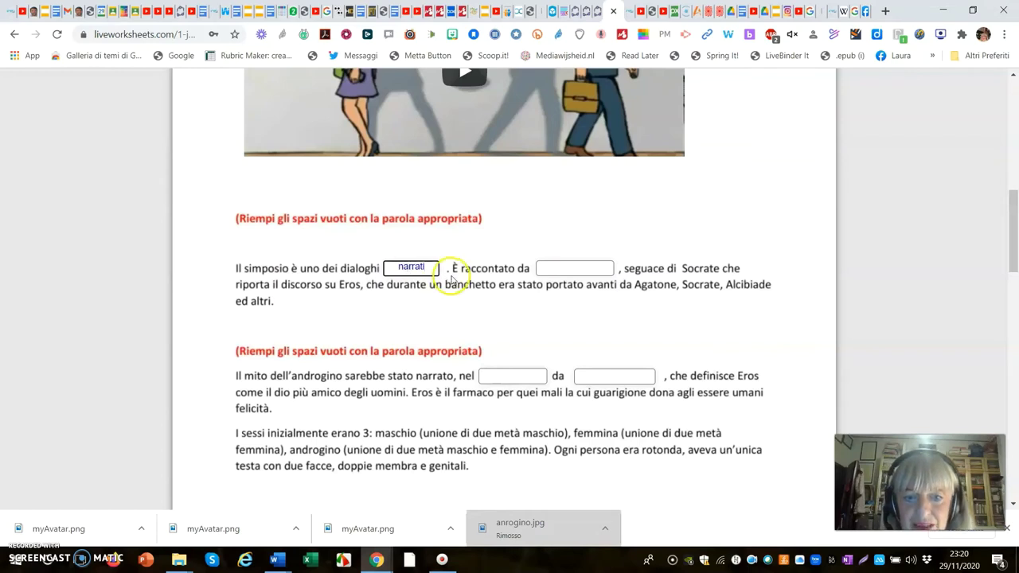
pyautogui.click(568, 268)
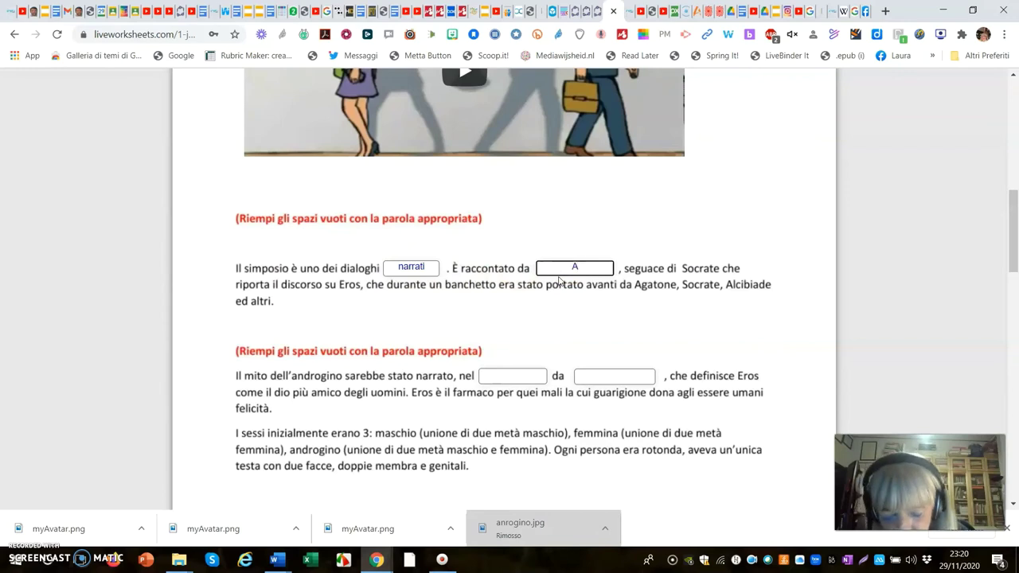
pyautogui.write('Apollodoro')
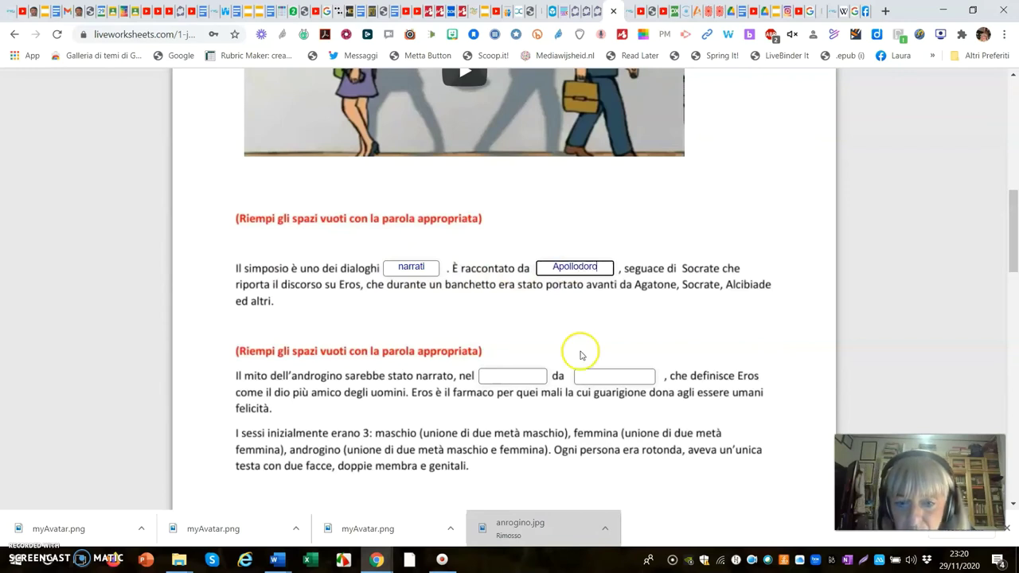
# Step: Fill the two blanks of the second gap-fill exercise with "Simposio" and "Aristofane"
pyautogui.scroll(-1, 526, 358)
pyautogui.click(504, 311)
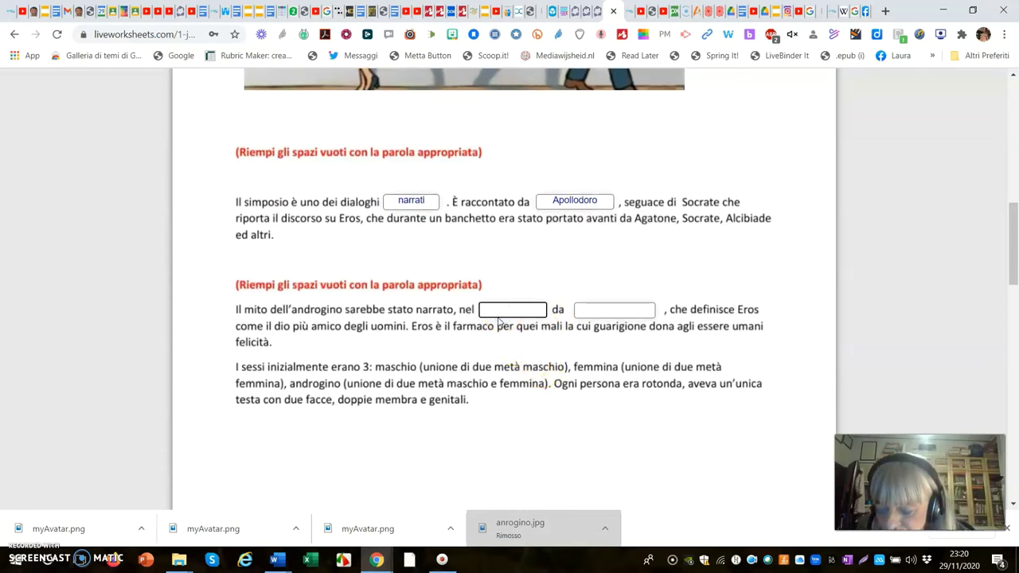
pyautogui.write('Simposio')
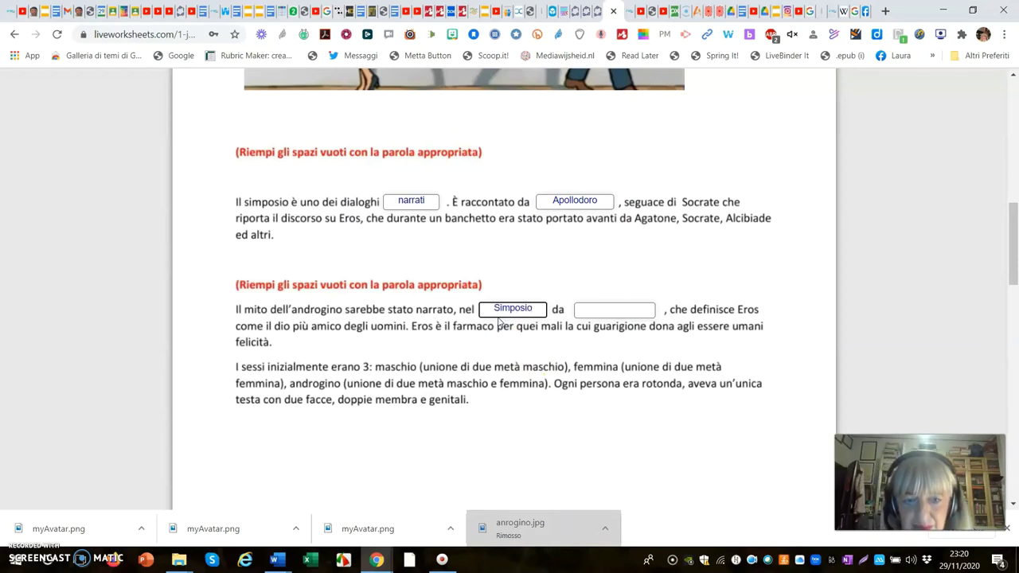
pyautogui.click(585, 313)
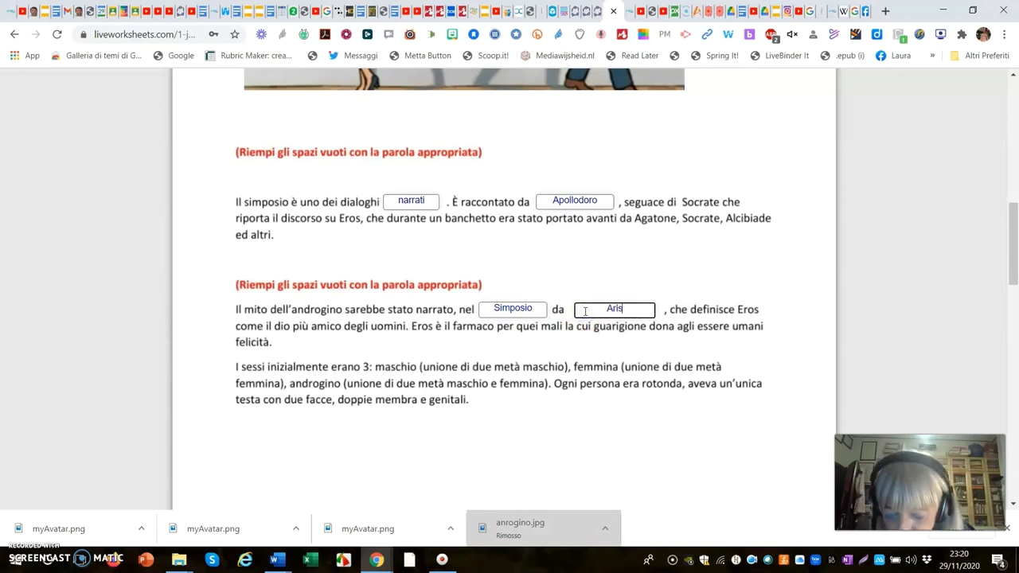
pyautogui.write('Aristofane')
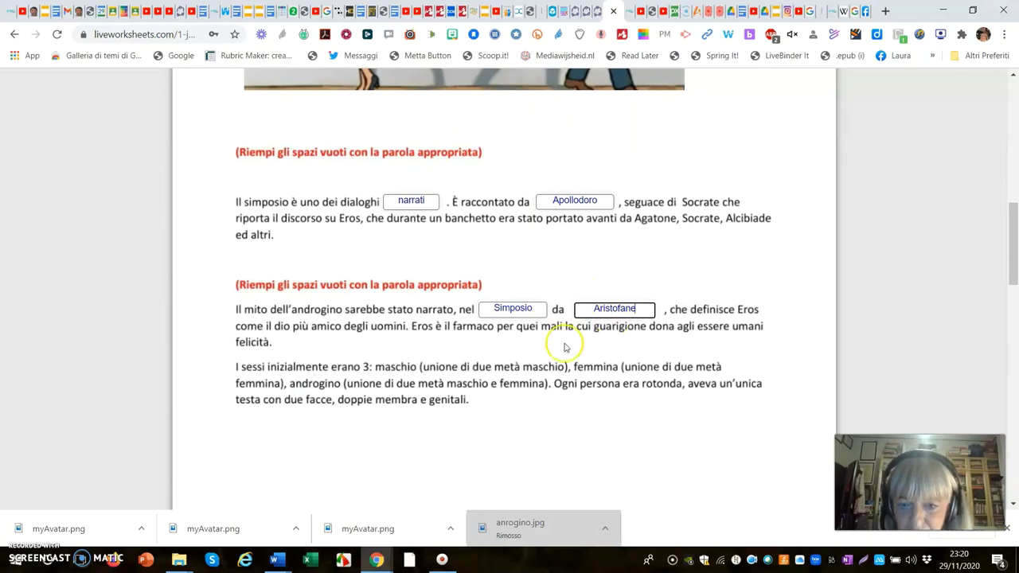
# Step: Place "Zeus" in the gap before "volle punirli", "donna" before "si fosse incontrata" and "uomo" before "si fosse incontrato"
pyautogui.scroll(-3, 555, 352)
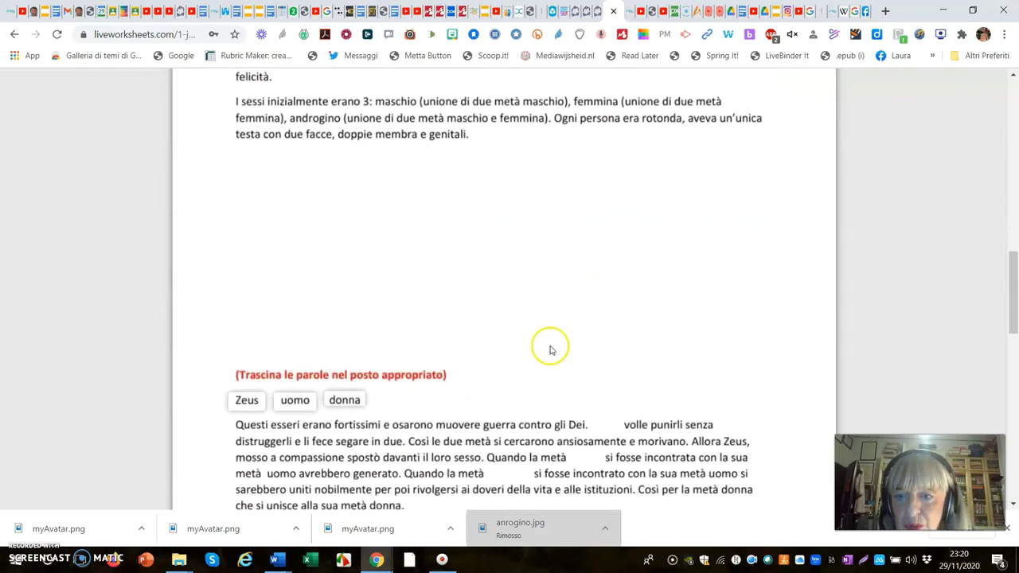
pyautogui.scroll(-1, 542, 343)
pyautogui.scroll(-1, 544, 345)
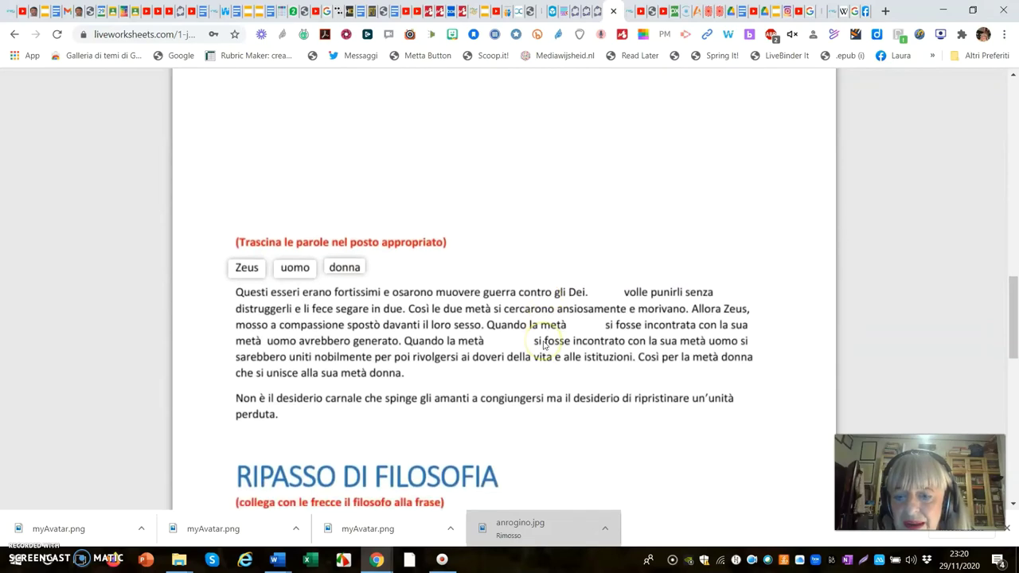
pyautogui.scroll(-1, 545, 344)
pyautogui.scroll(3, 545, 344)
pyautogui.scroll(-2, 544, 344)
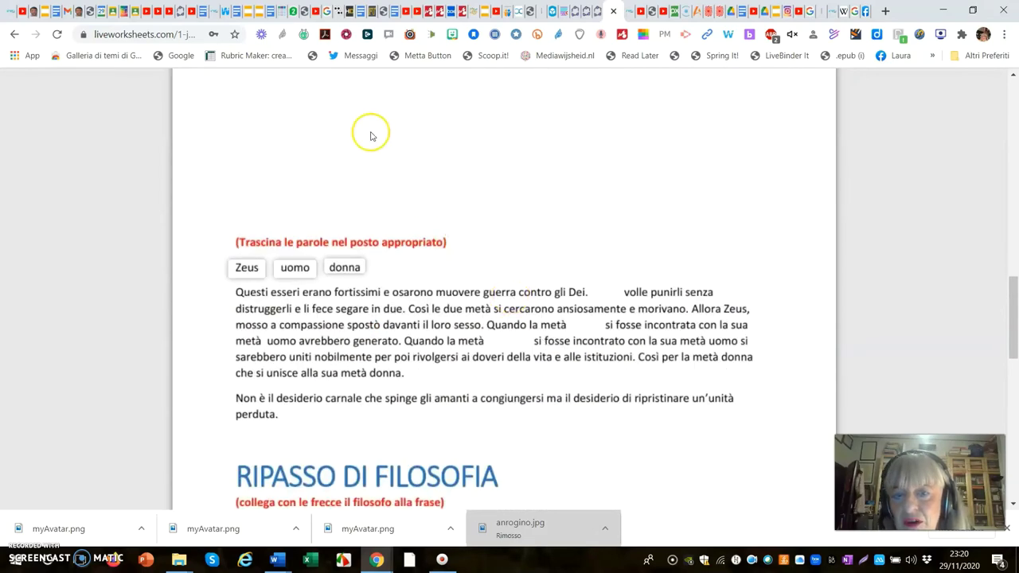
pyautogui.scroll(-2, 369, 171)
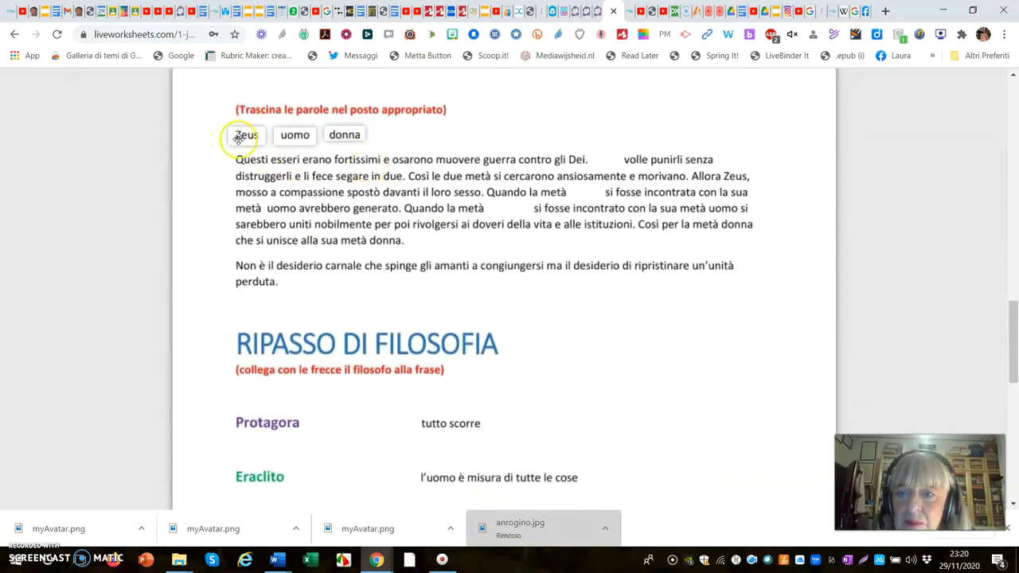
pyautogui.moveTo(240, 138); pyautogui.dragTo(610, 150)
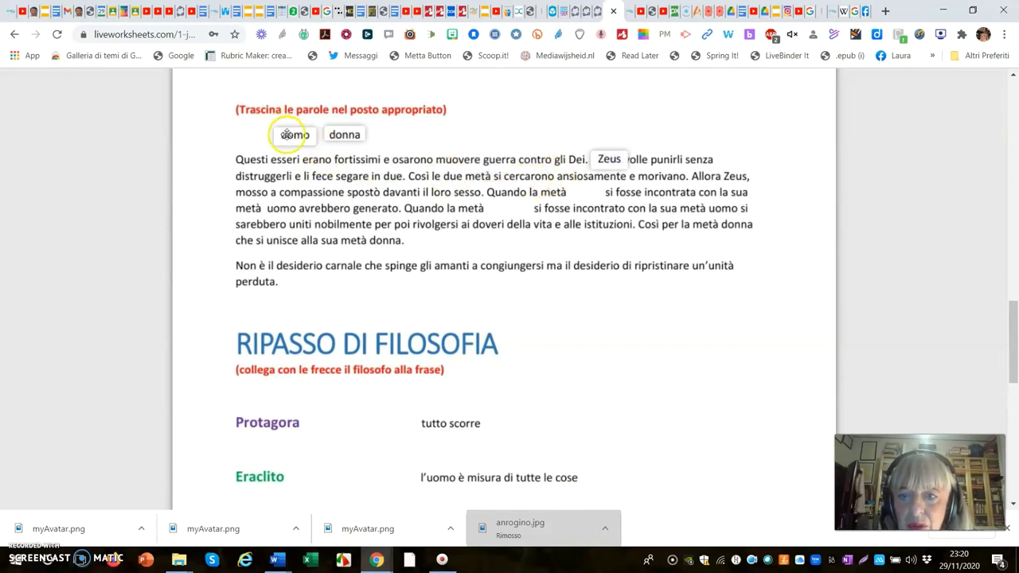
pyautogui.moveTo(351, 134); pyautogui.dragTo(570, 198)
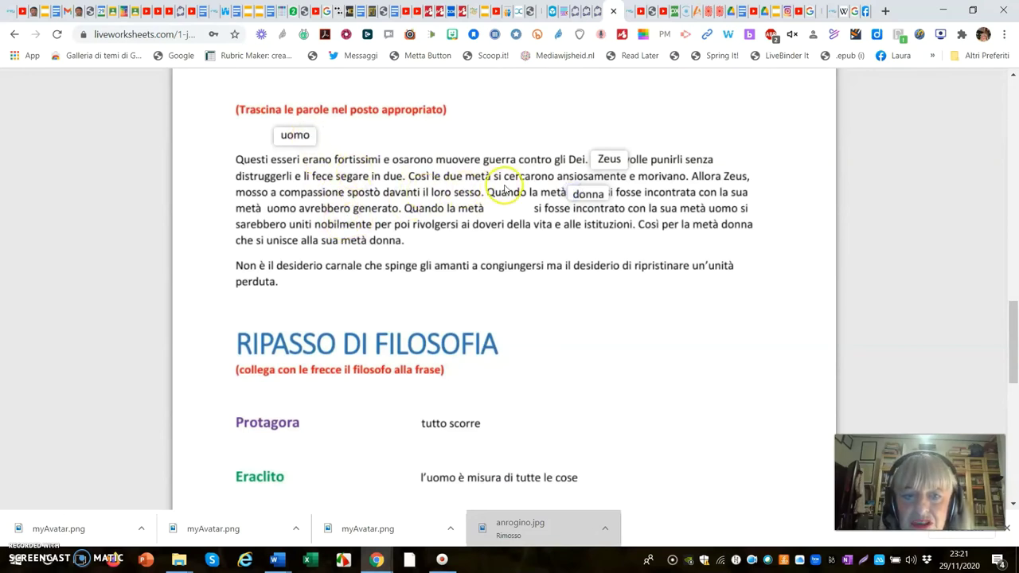
pyautogui.moveTo(295, 135); pyautogui.dragTo(505, 210)
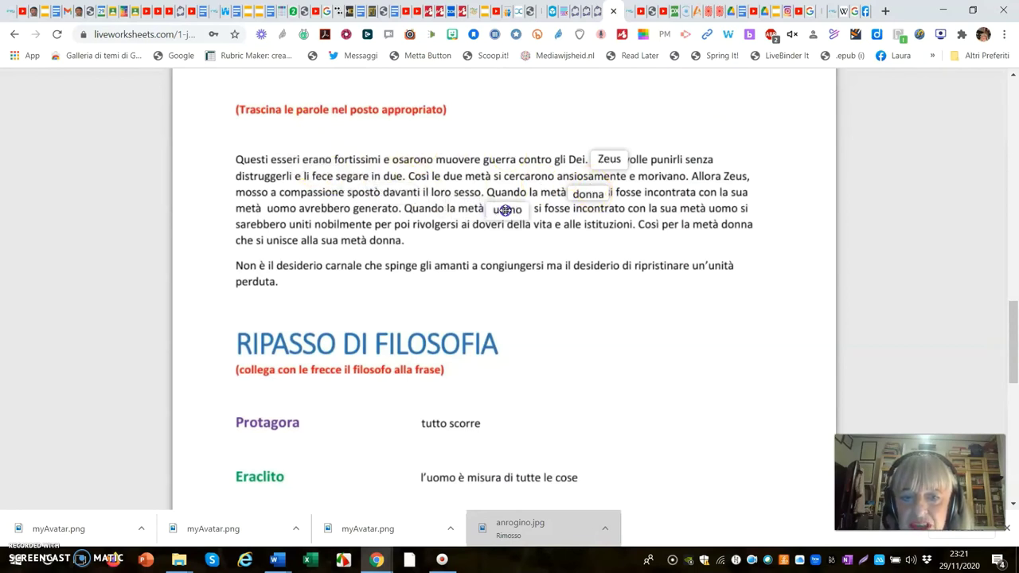